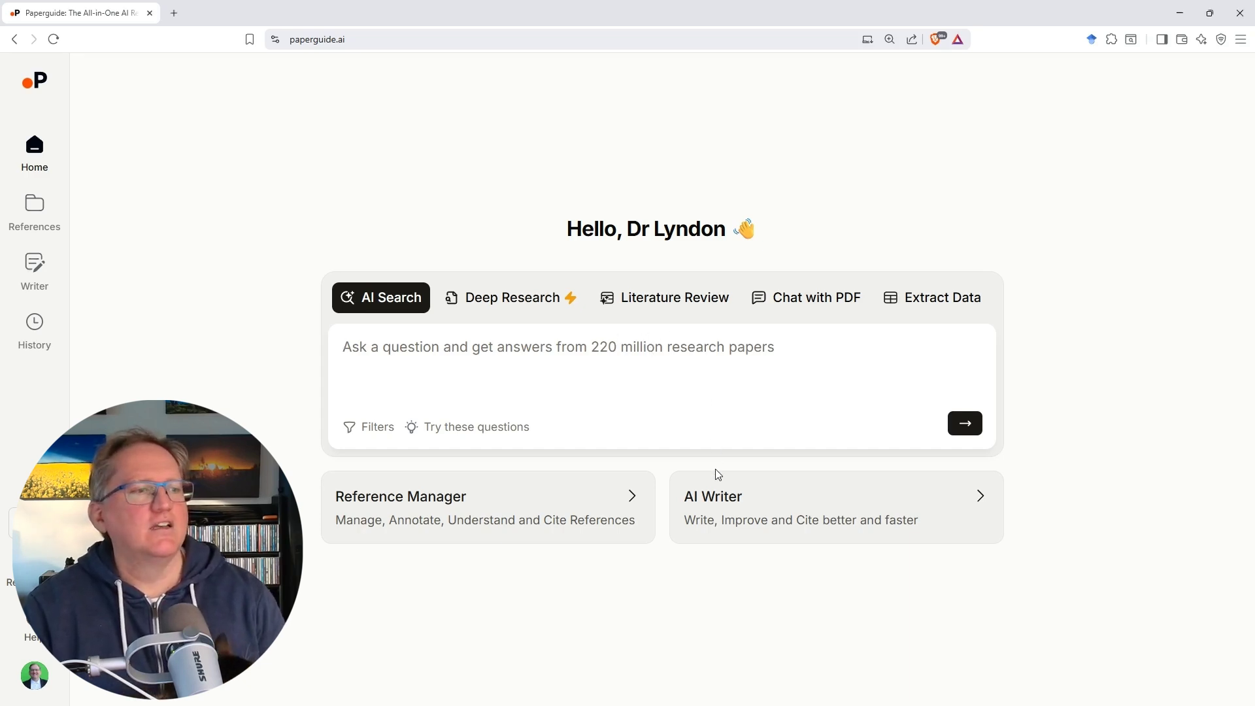
# Ask whether creatine enhances cognitive performance and review the opening sections of the top-10-paper analysis
pyautogui.write('Does creatine enhance cognitive performance?')
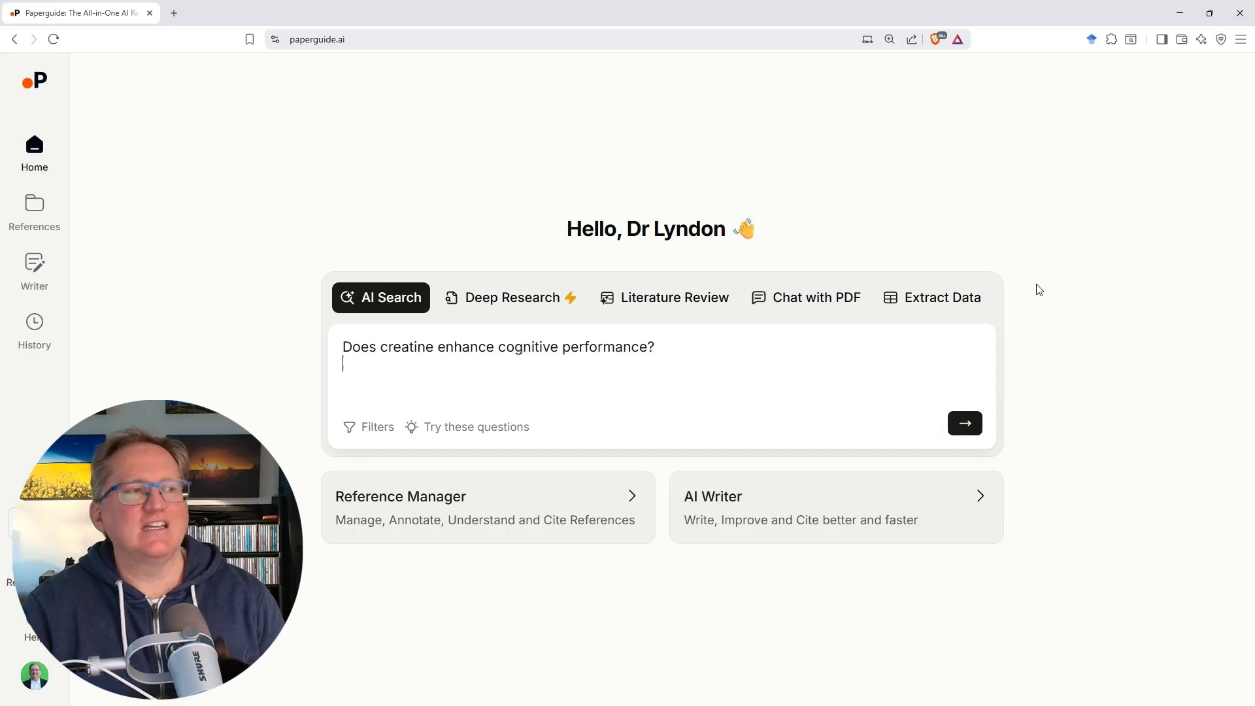
pyautogui.click(965, 423)
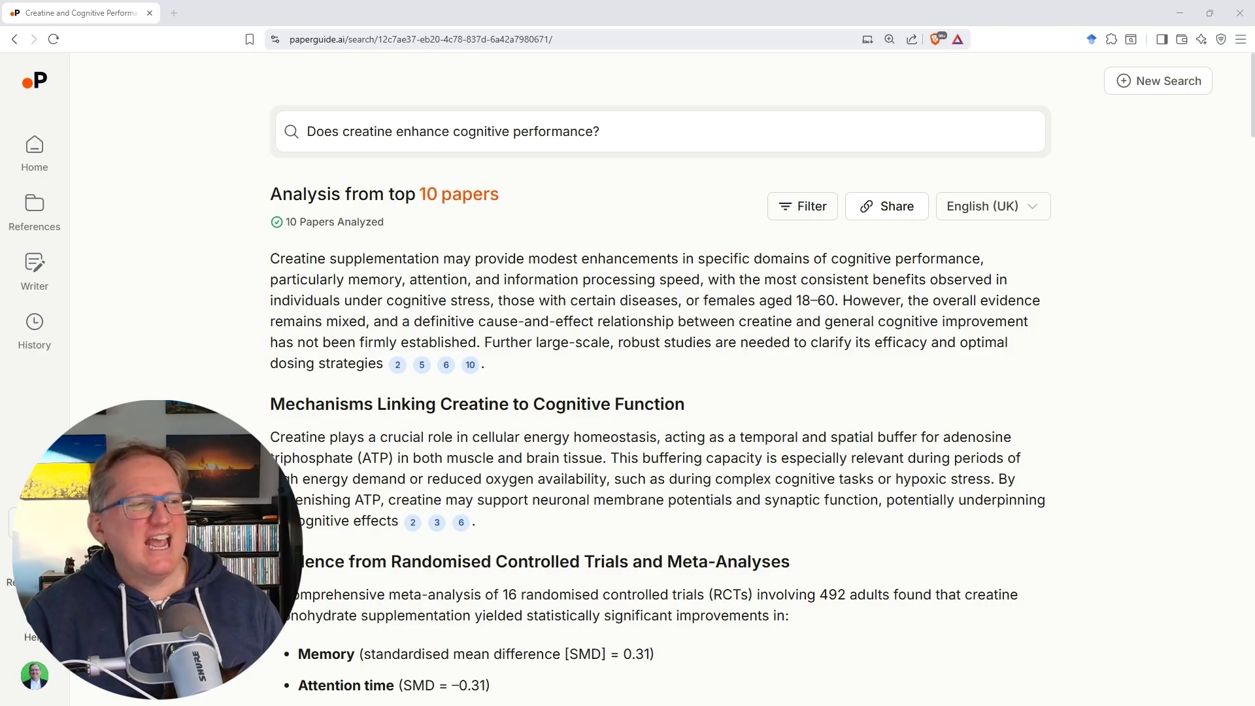
pyautogui.scroll(-2, 761, 280)
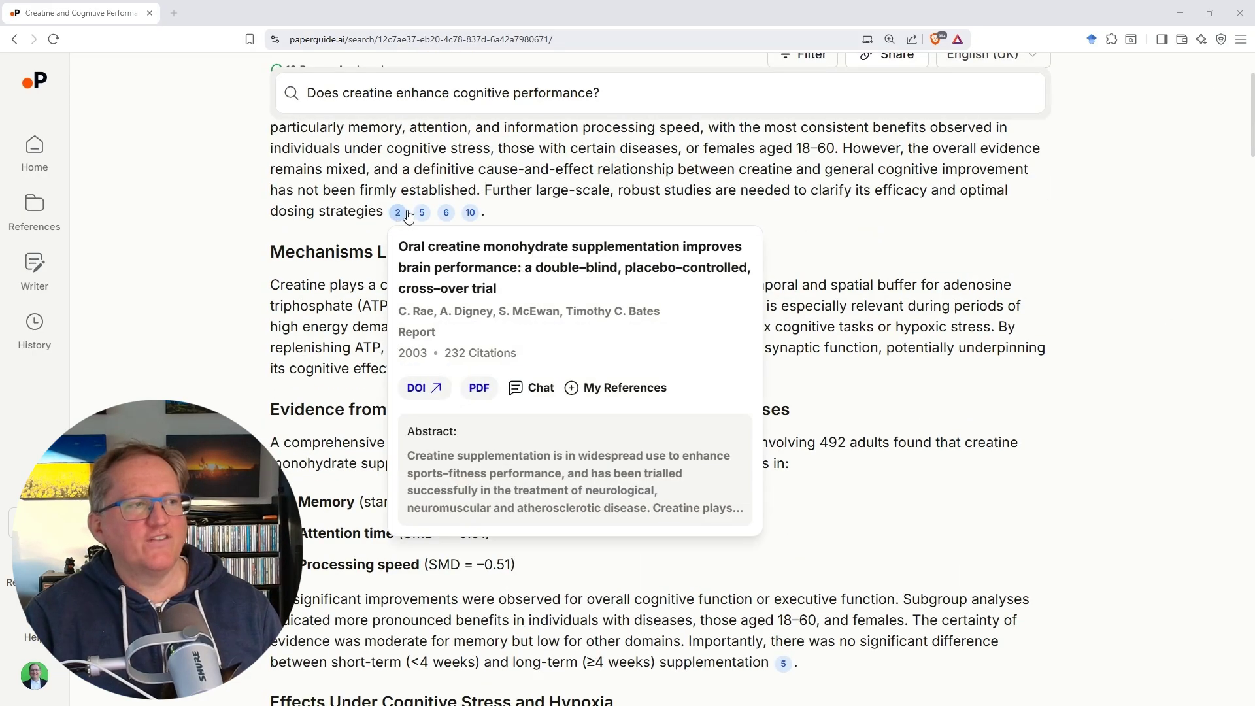
pyautogui.moveTo(420, 215)
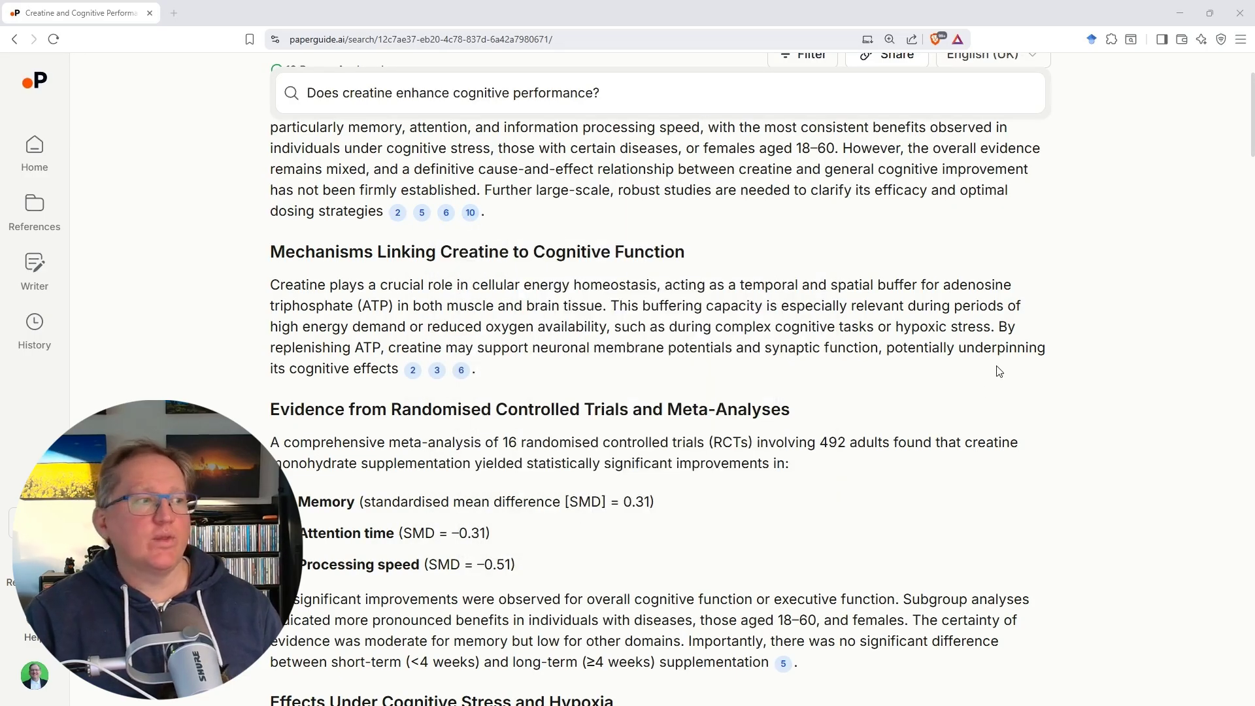
pyautogui.scroll(-2, 1020, 376)
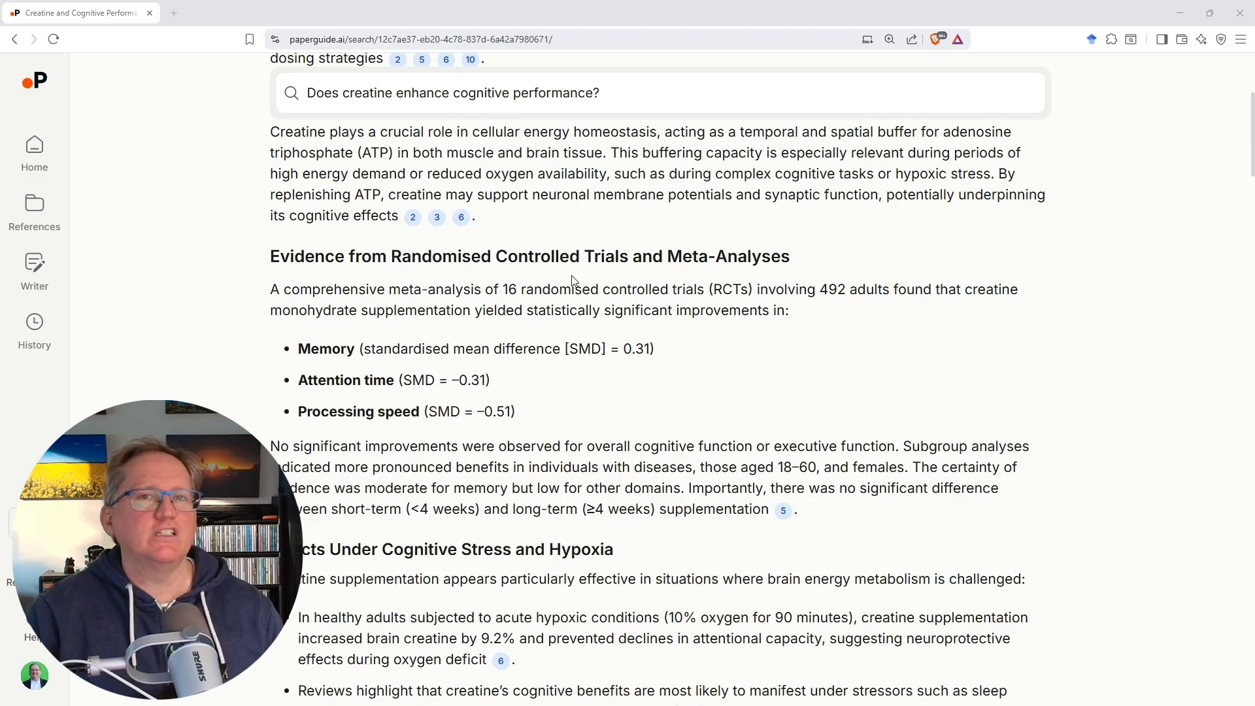
# Read down through the analysis conclusion and the summarized reference list
pyautogui.scroll(-5, 634, 281)
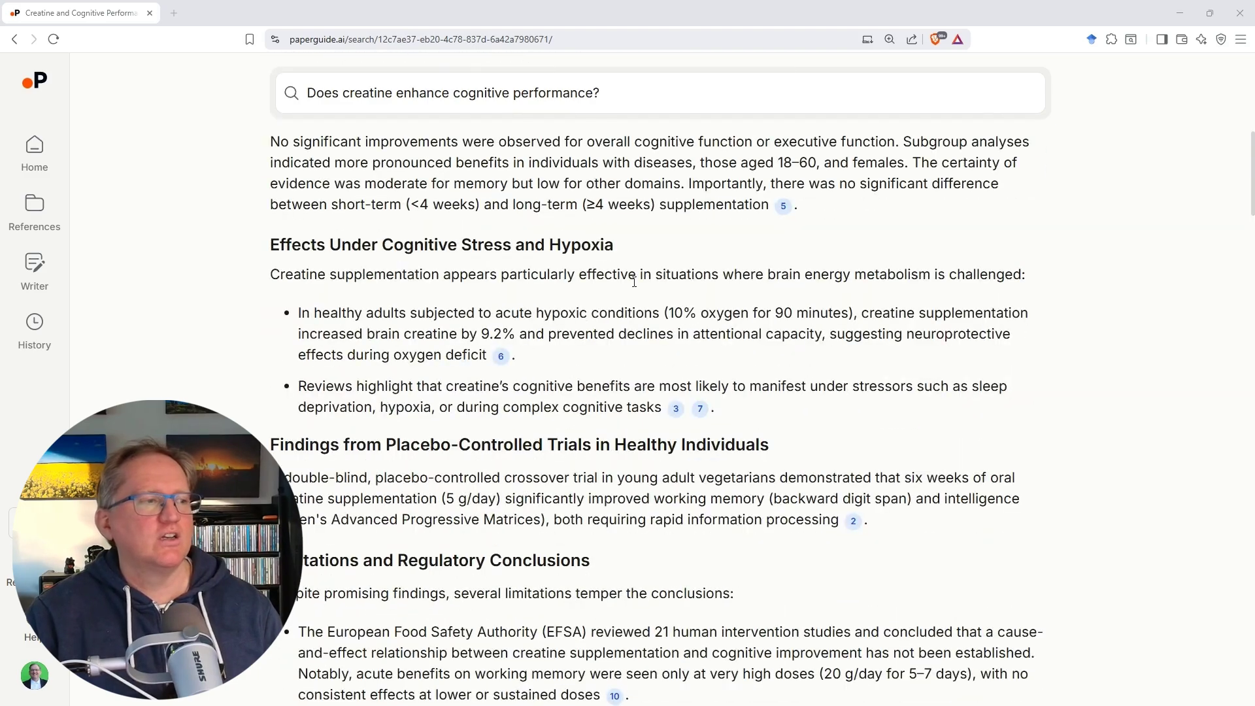
pyautogui.scroll(-10, 634, 282)
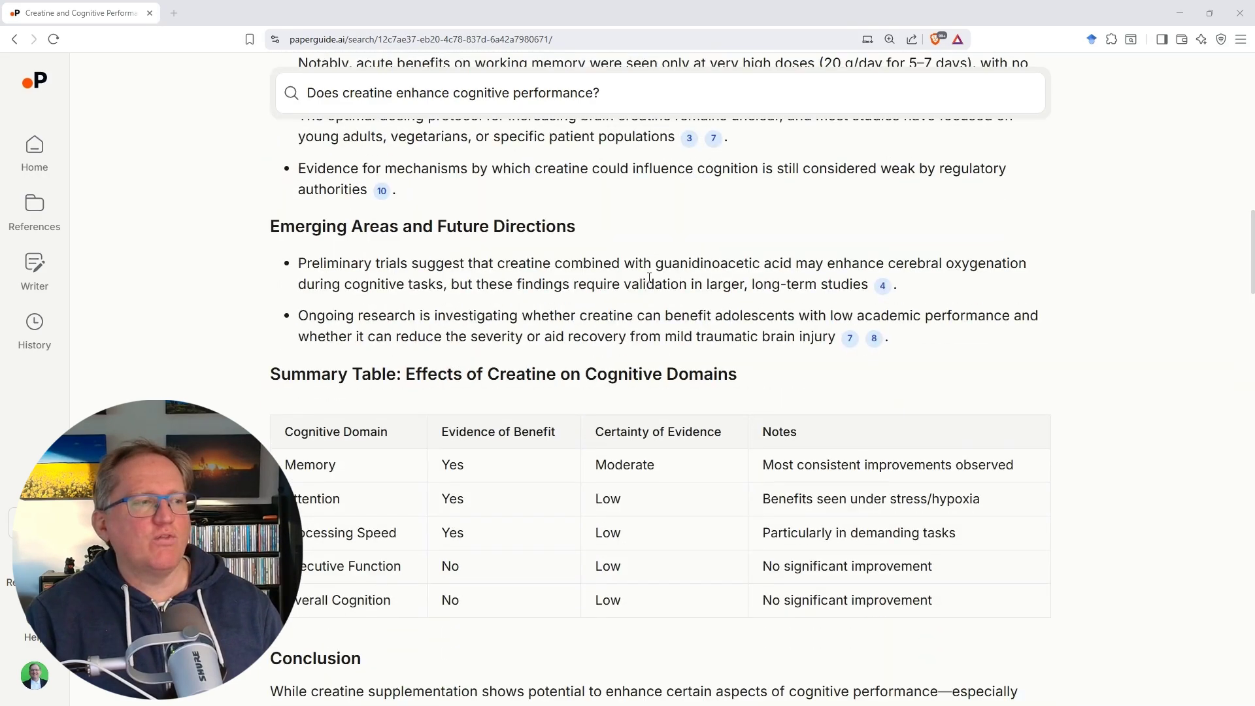
pyautogui.scroll(-10, 658, 287)
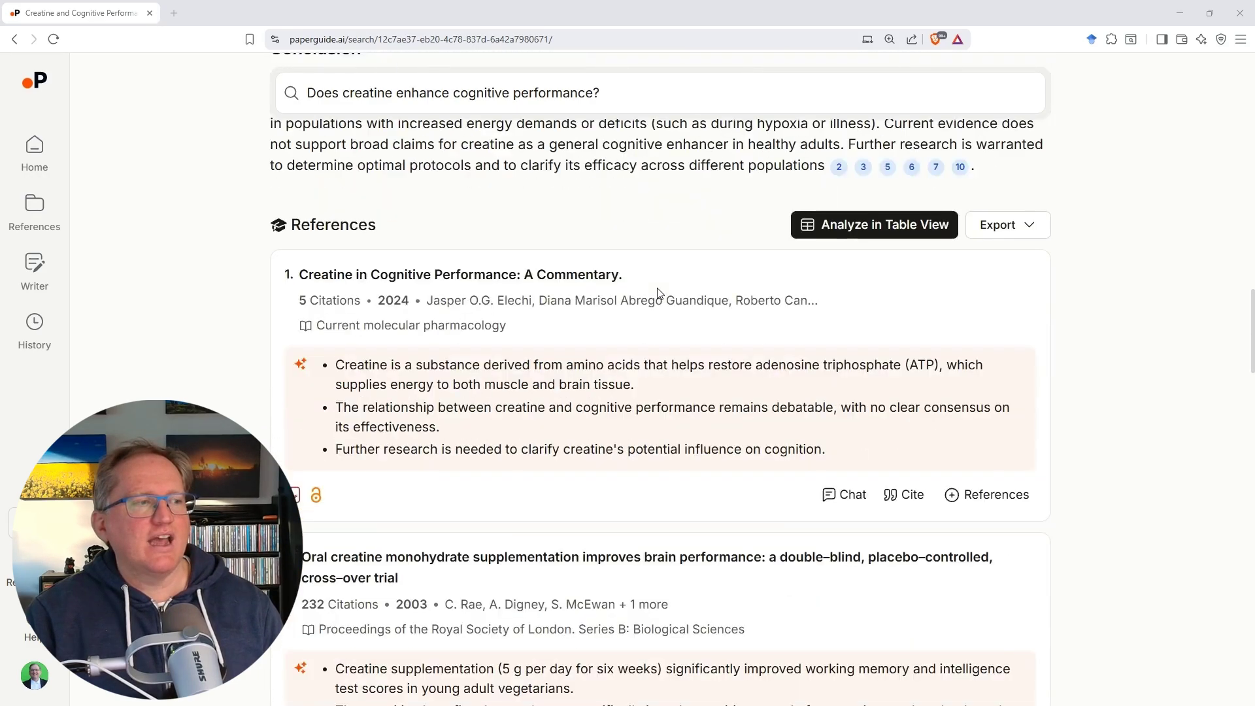
pyautogui.scroll(7, 657, 293)
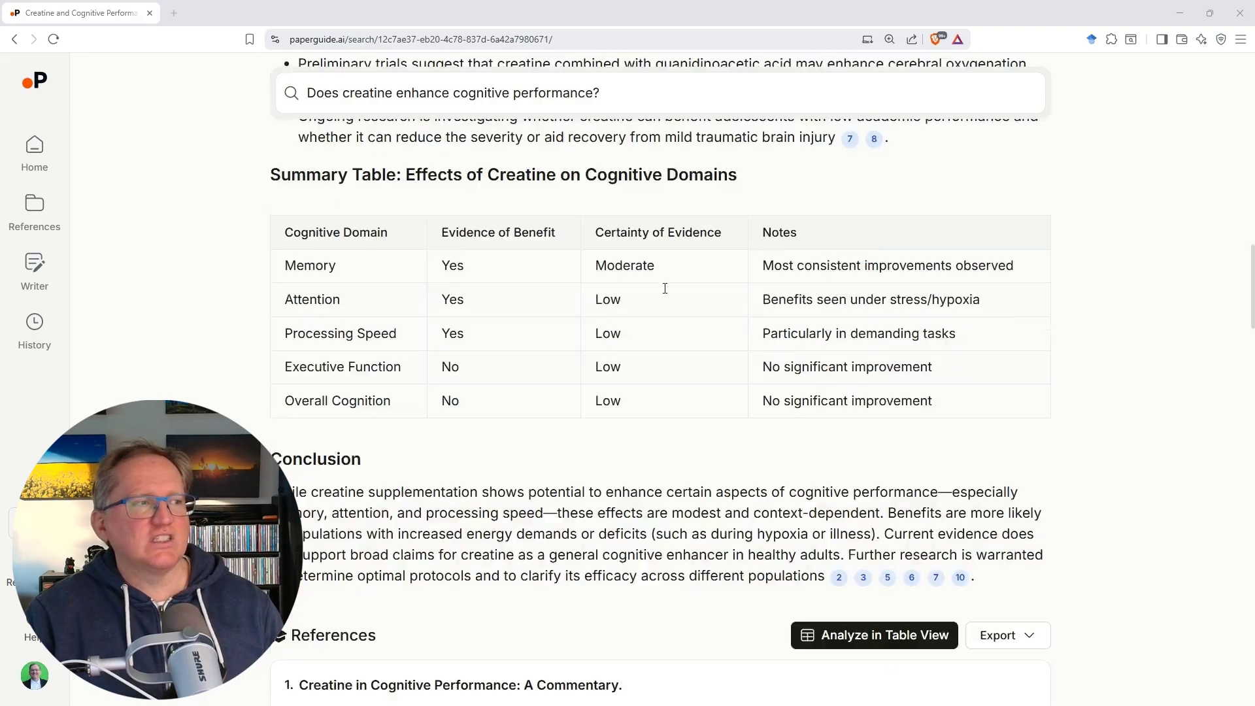
pyautogui.scroll(-5, 634, 275)
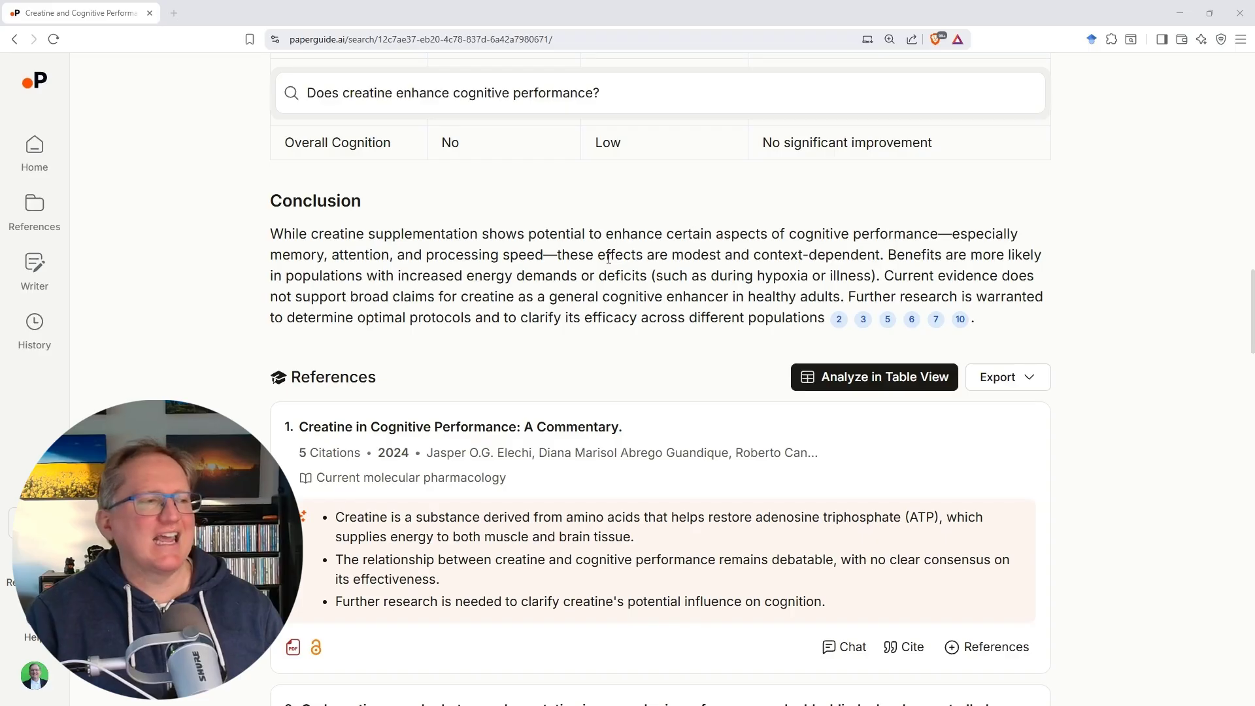
pyautogui.scroll(-2, 523, 256)
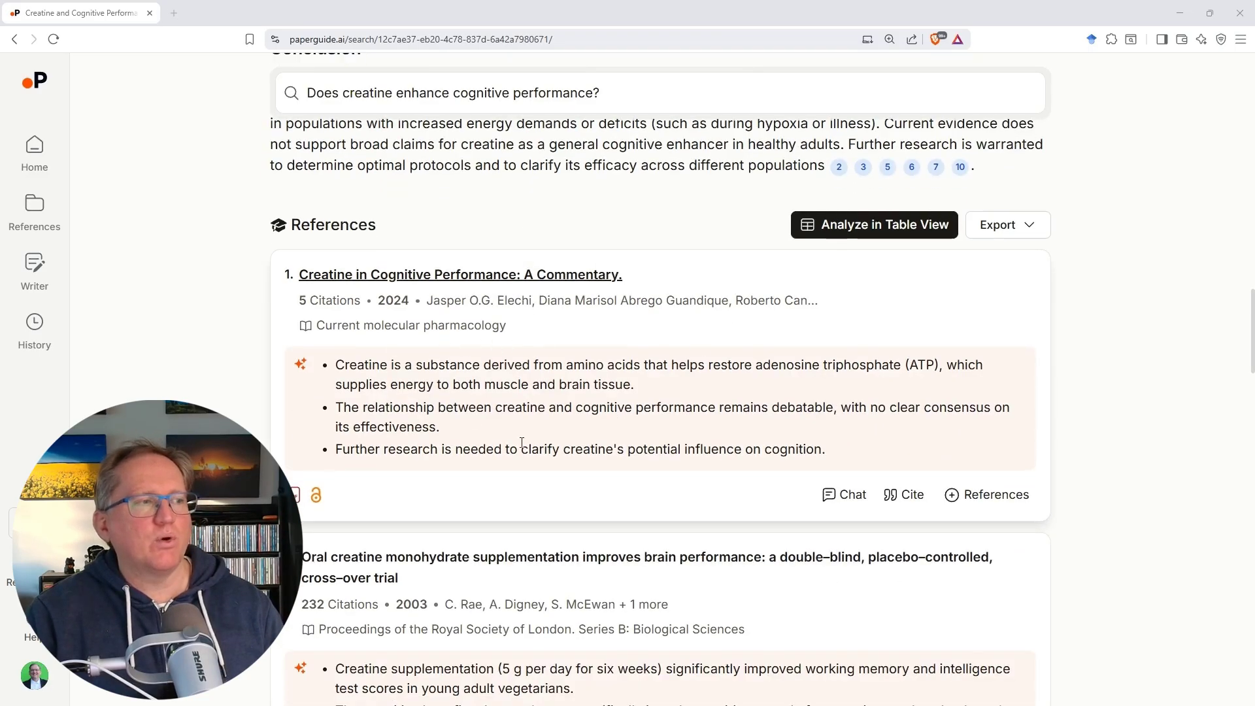
pyautogui.scroll(-4, 622, 402)
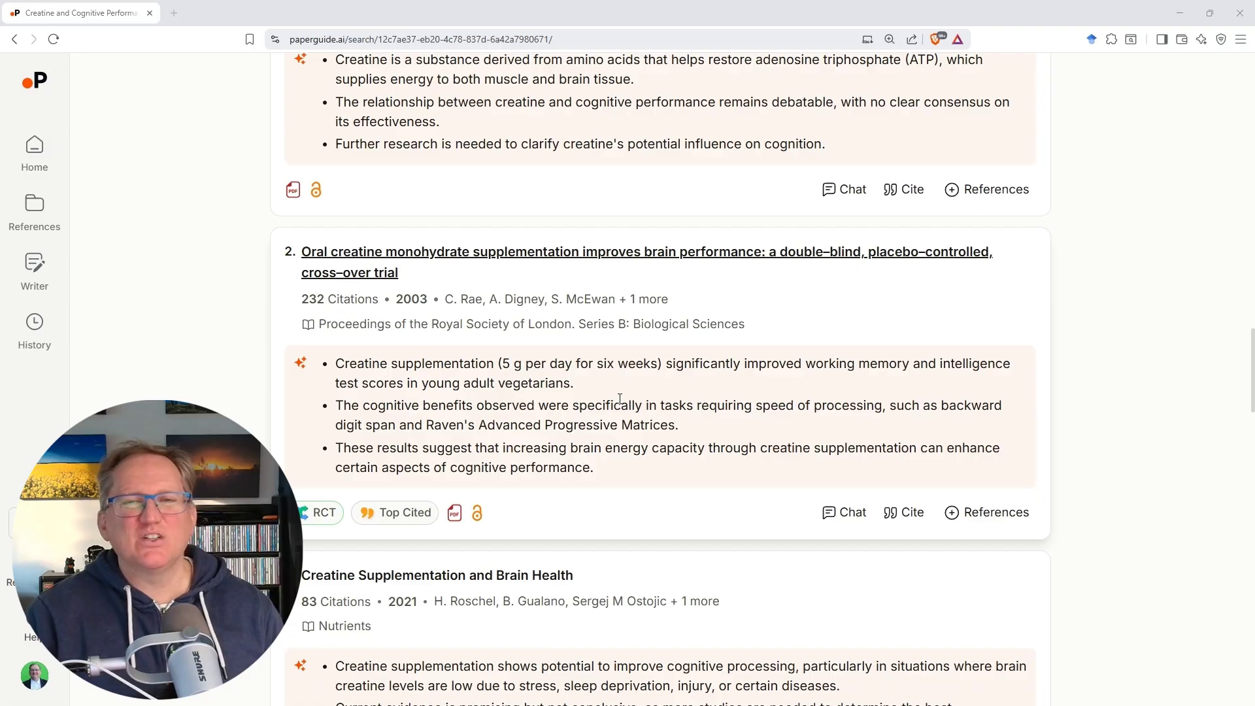
pyautogui.scroll(10, 637, 327)
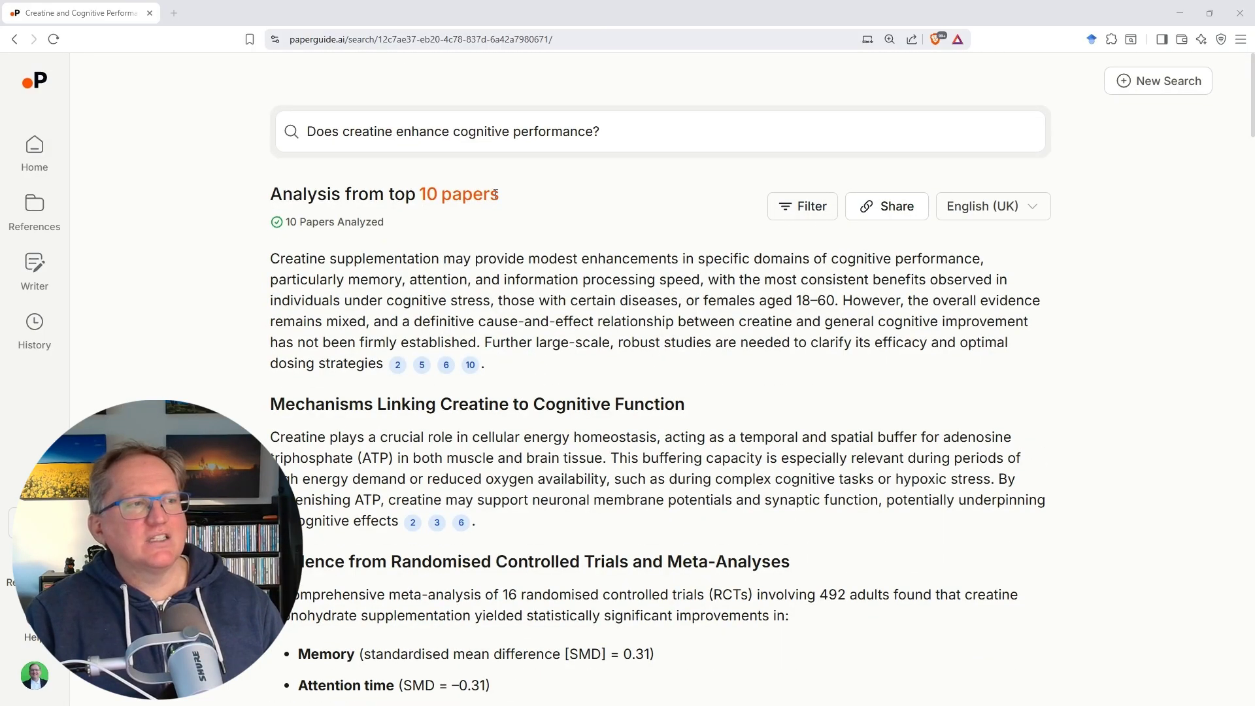
# Show the search filters with the Journal Rating - SJR quartile options expanded
pyautogui.click(801, 207)
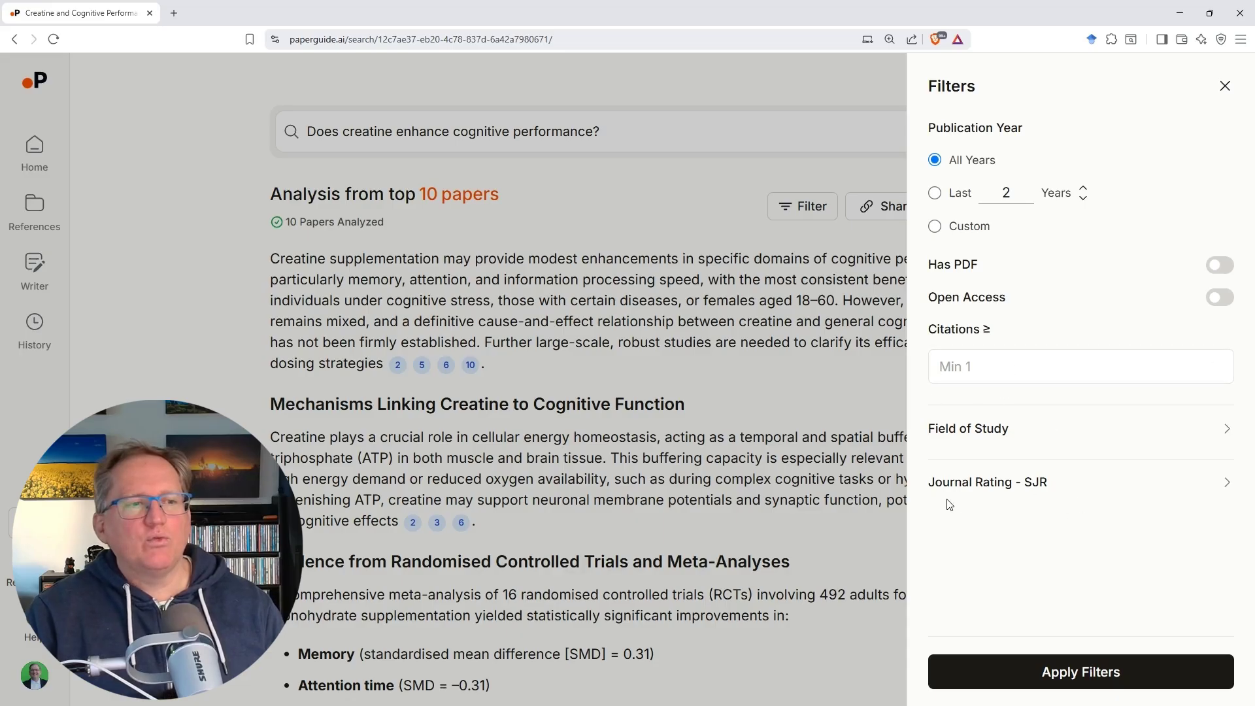
pyautogui.click(1122, 485)
pyautogui.scroll(-2, 1121, 485)
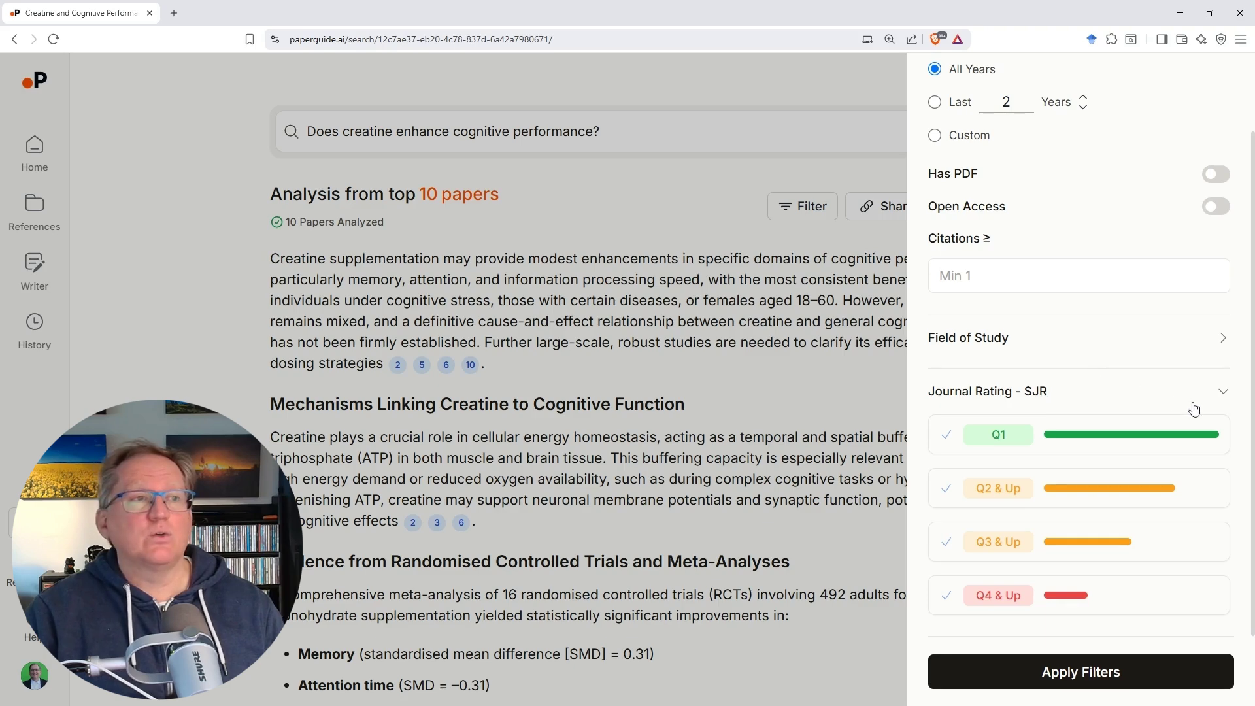
pyautogui.scroll(2, 1088, 294)
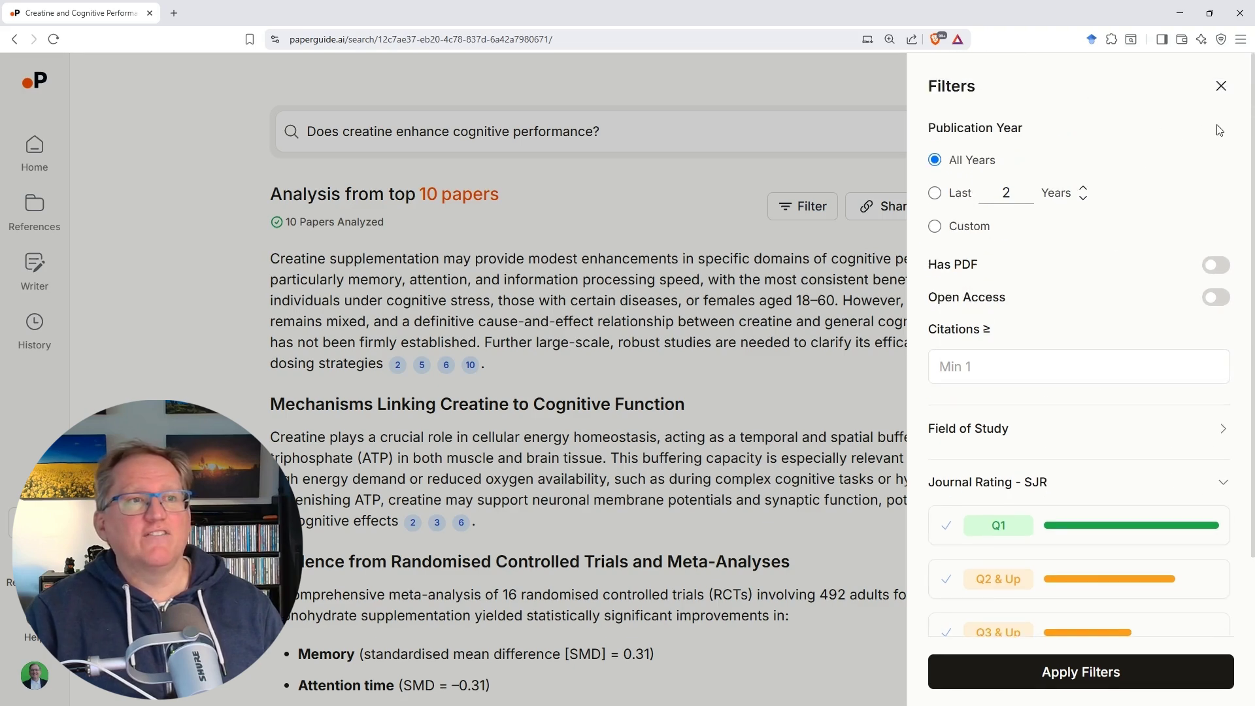
pyautogui.scroll(-2, 1129, 419)
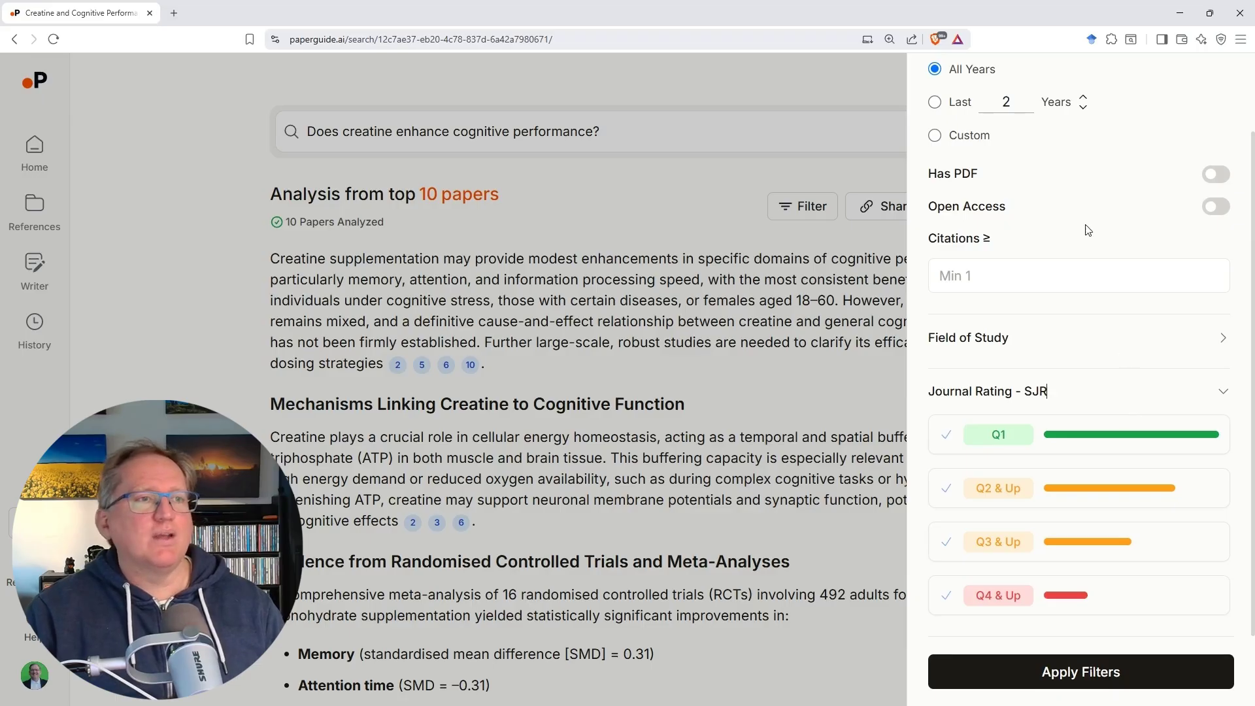
# Close the Filters panel unapplied and return to the References list
pyautogui.click(795, 113)
pyautogui.scroll(-6, 1010, 258)
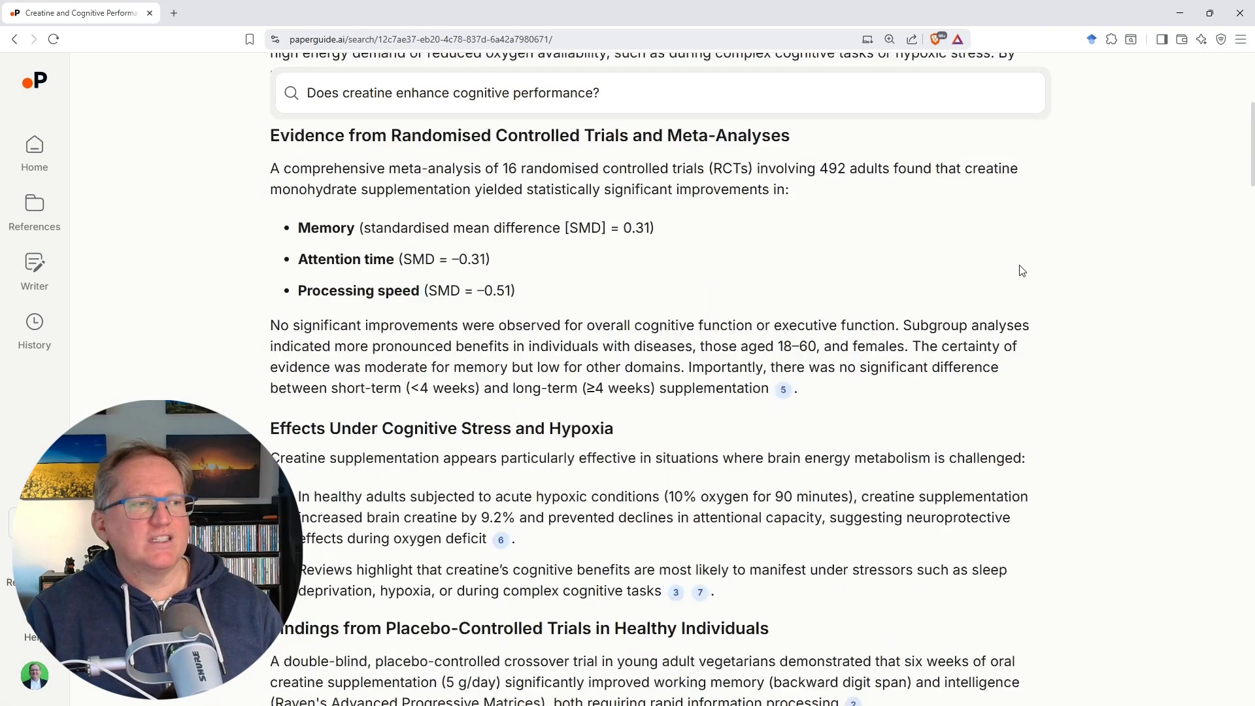
pyautogui.scroll(-15, 1022, 270)
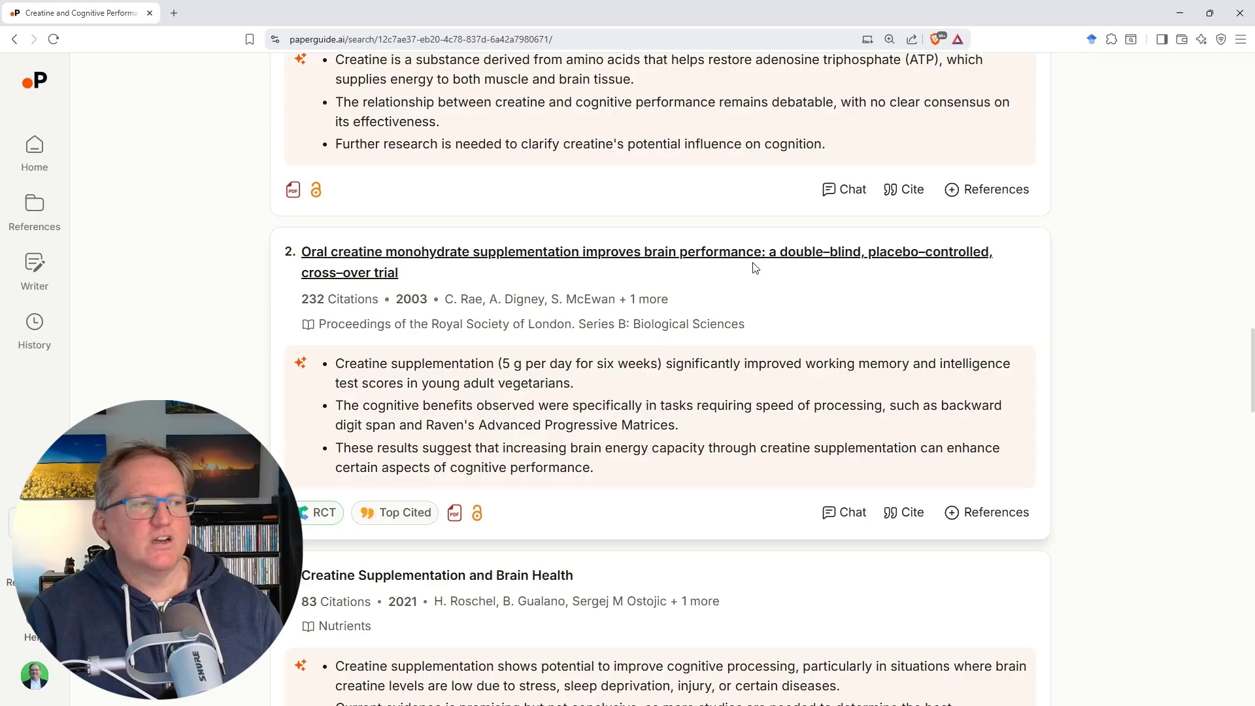
pyautogui.scroll(5, 604, 230)
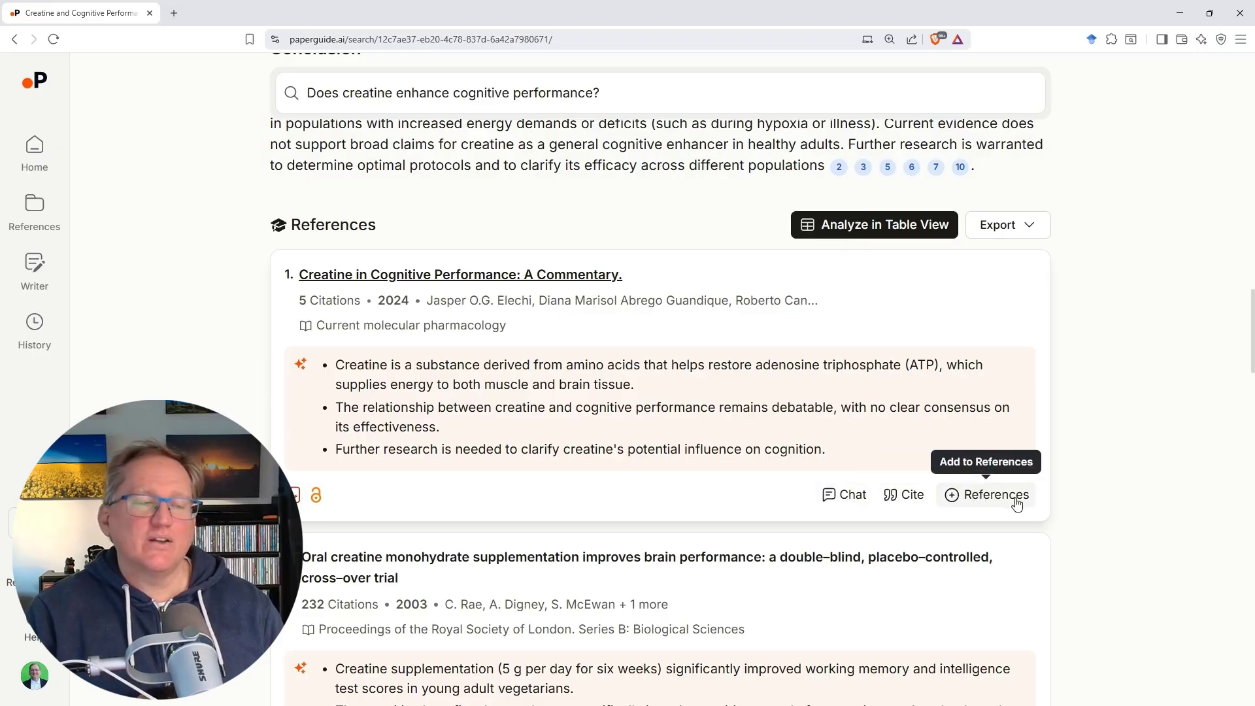
# Chat with the oral creatine trial PDF and ask which research methodology it used
pyautogui.click(837, 495)
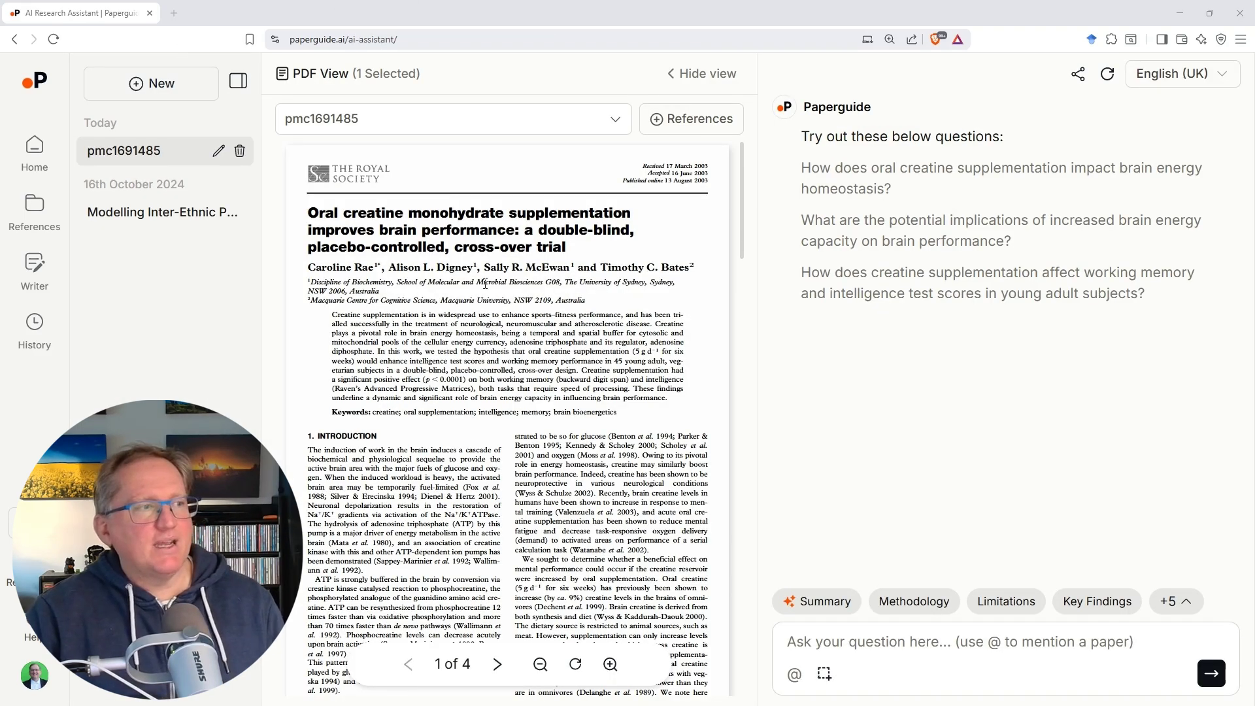
pyautogui.scroll(-10, 485, 285)
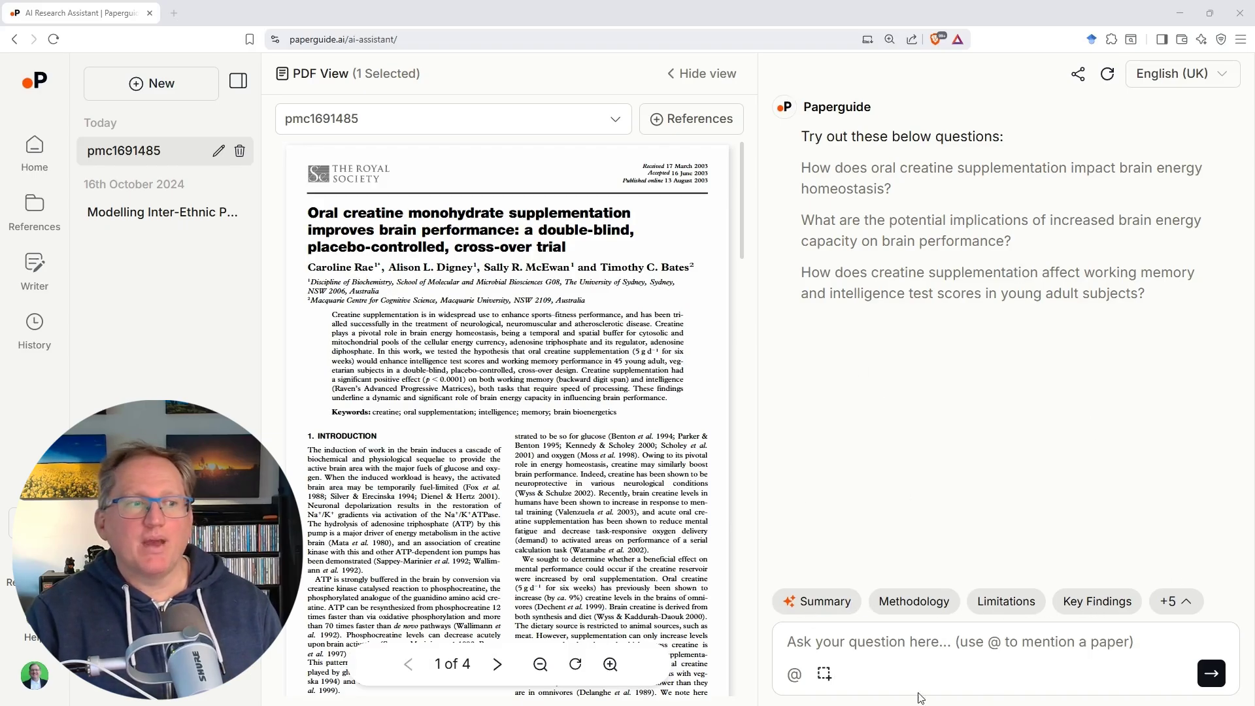
pyautogui.click(829, 641)
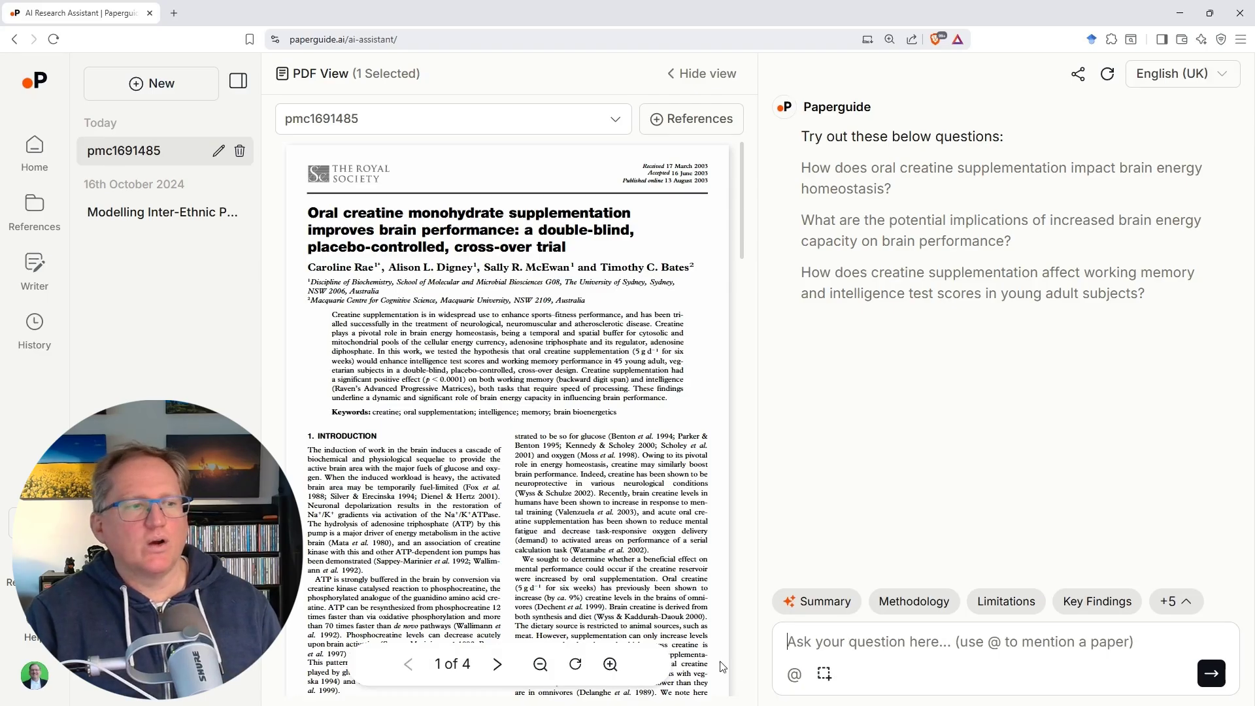
pyautogui.click(908, 604)
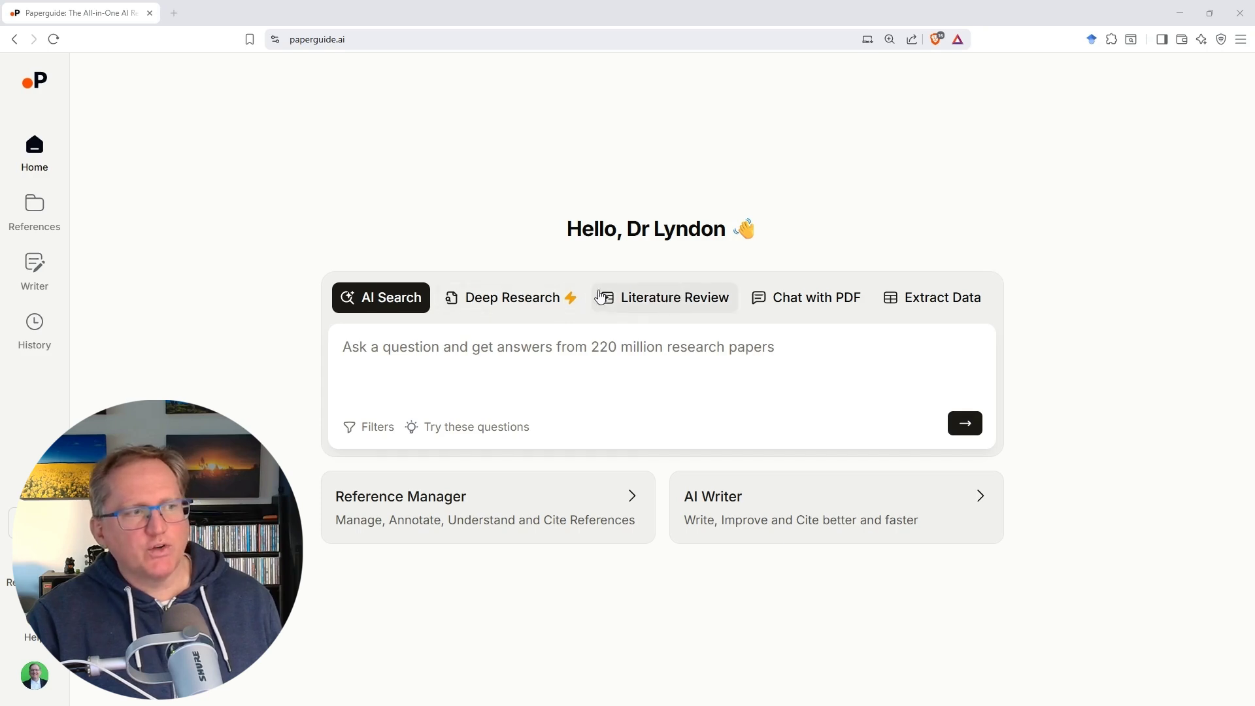
# Run a literature review on whether creatine enhances cognitive performance
pyautogui.click(656, 305)
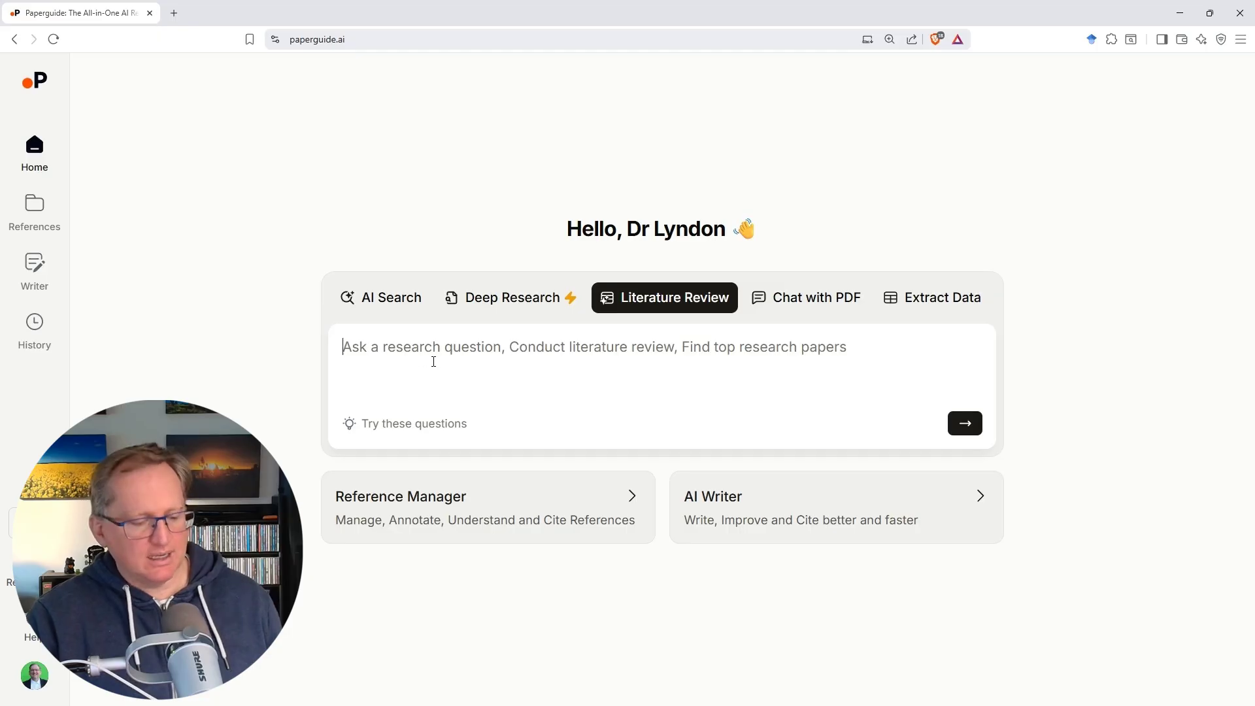
pyautogui.write('Does creatine enhance cognitive performance?')
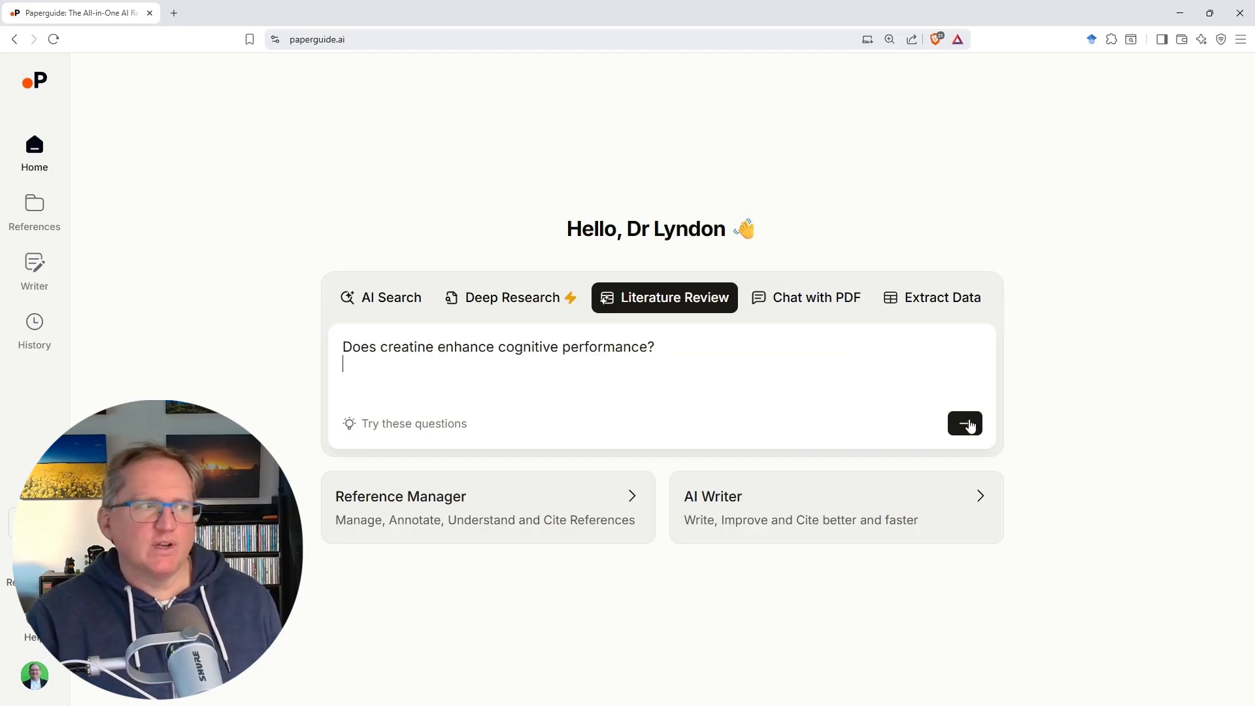
pyautogui.click(970, 427)
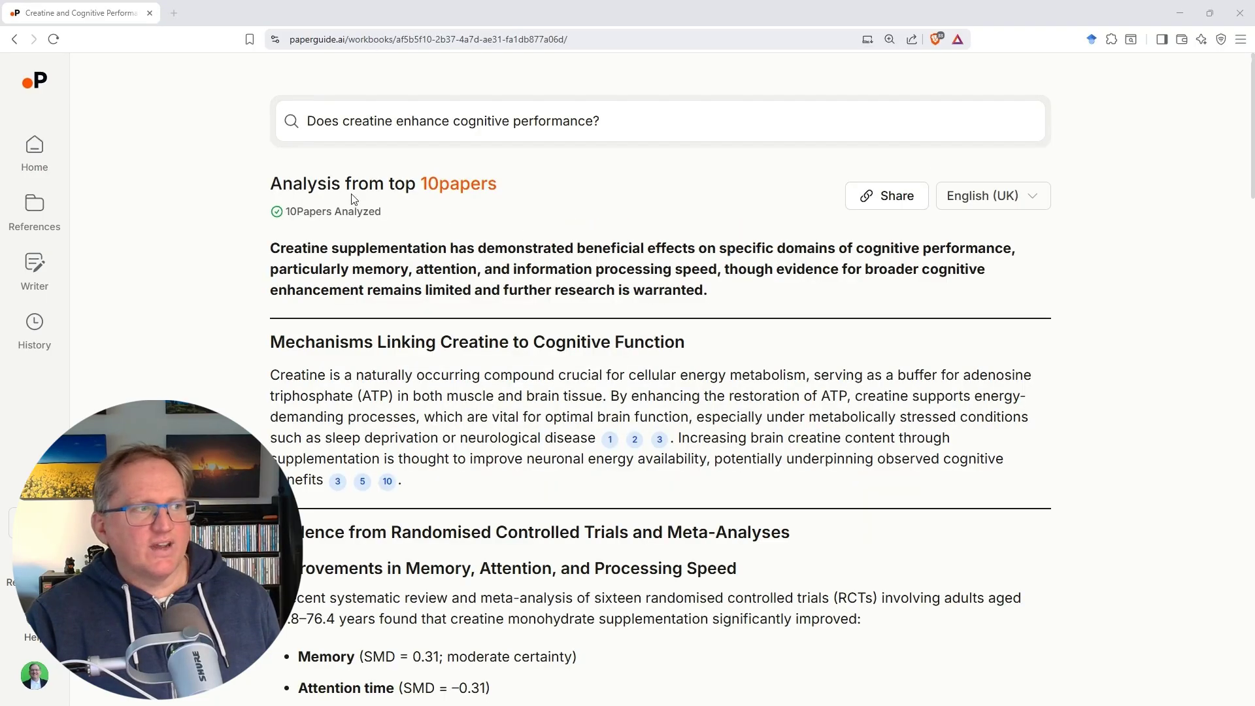
pyautogui.scroll(-7, 757, 313)
pyautogui.scroll(2, 872, 327)
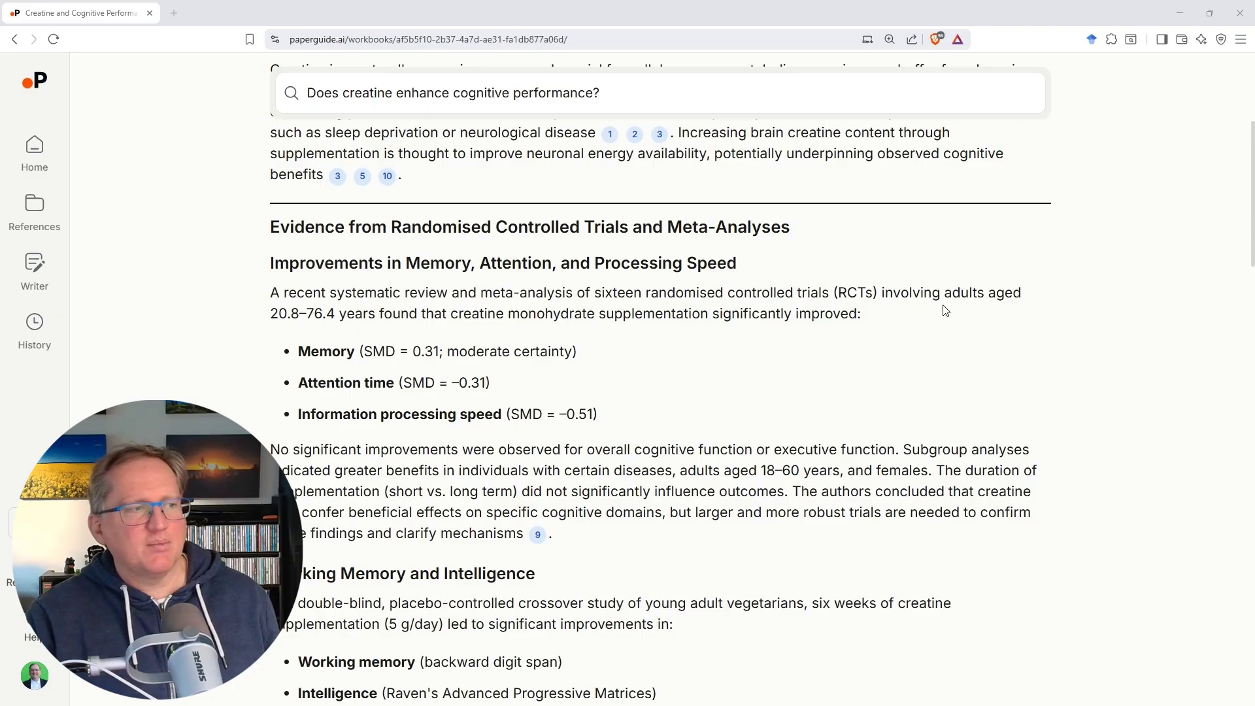
# Read past the Summary Table and Conclusion down to the Papers/Insights table
pyautogui.scroll(-1, 798, 311)
pyautogui.scroll(-15, 798, 312)
pyautogui.scroll(2, 814, 296)
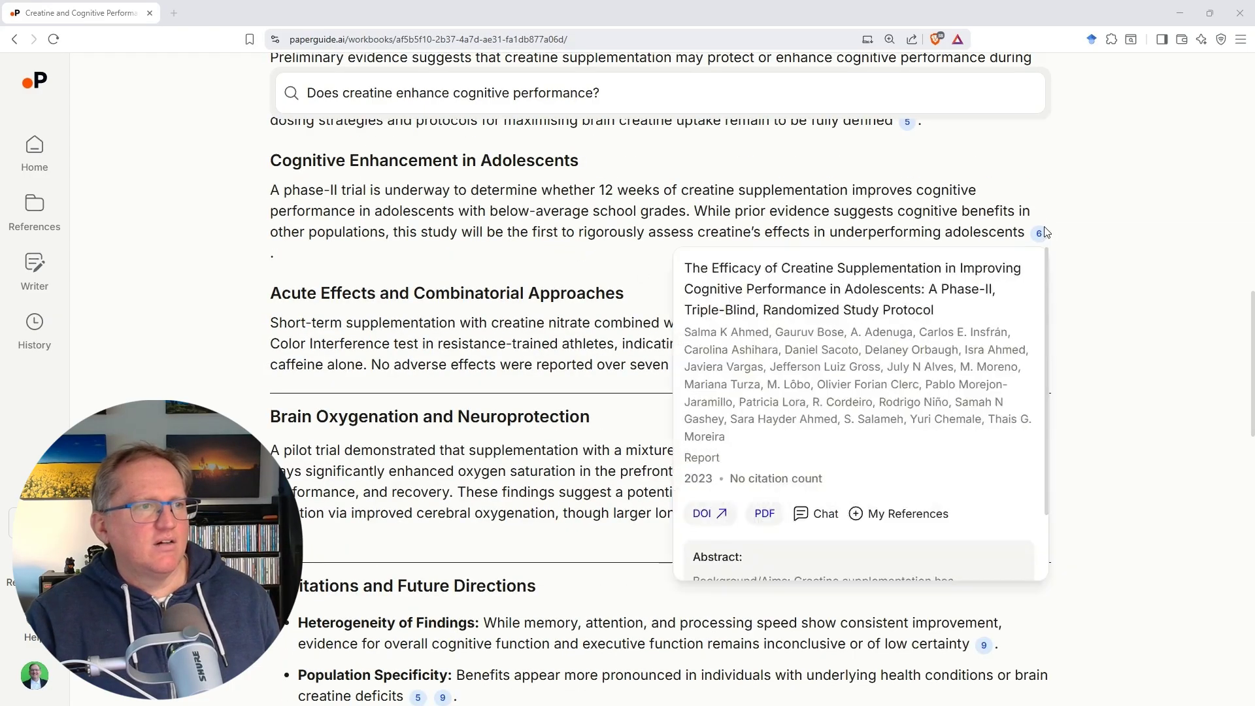
pyautogui.moveTo(907, 122)
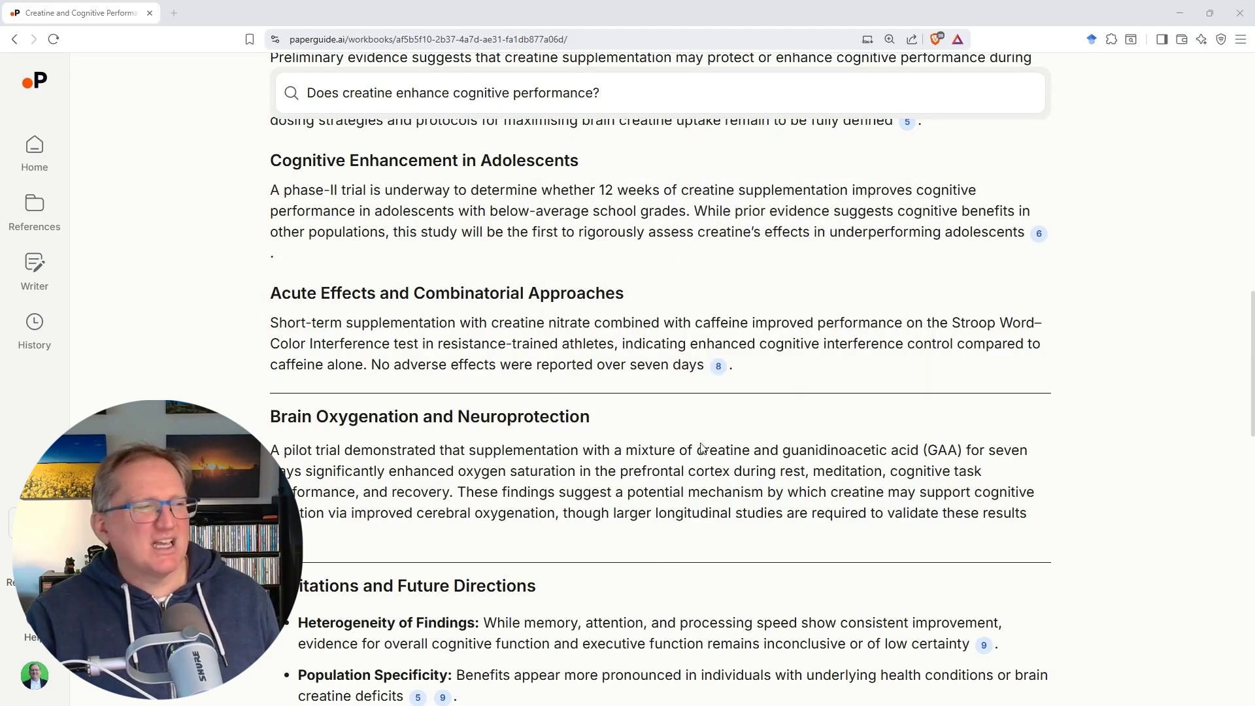
pyautogui.scroll(-10, 704, 347)
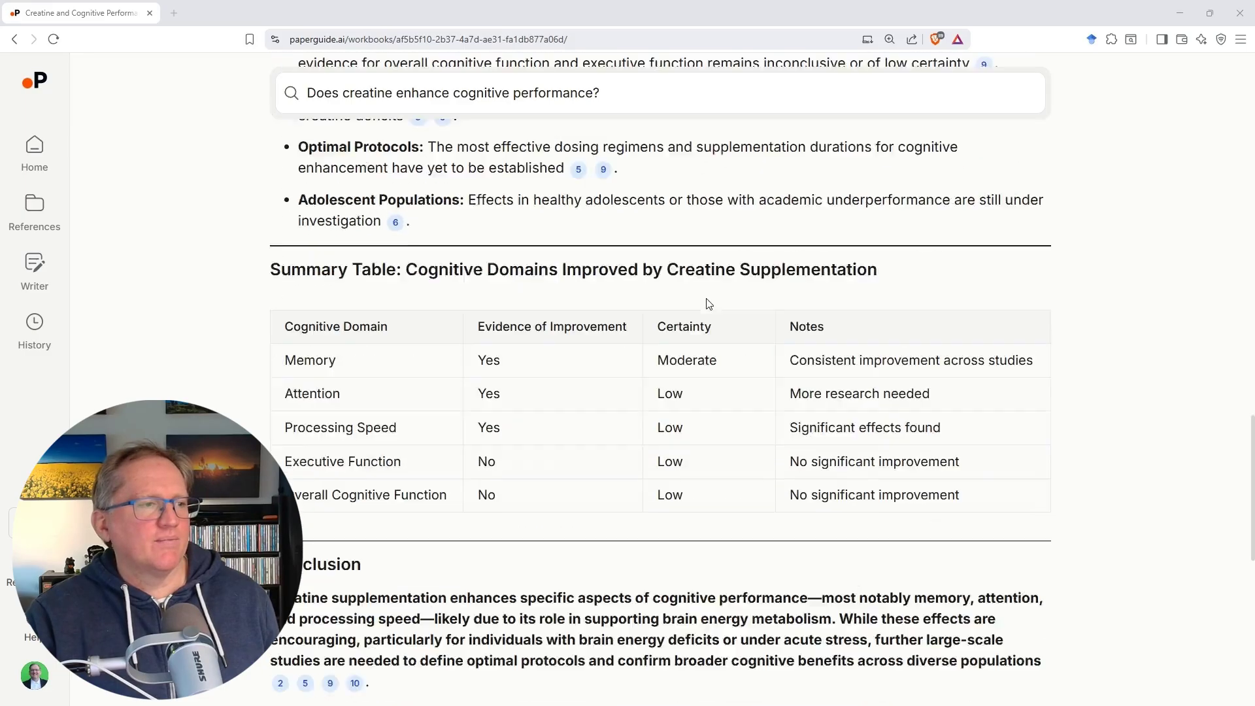
pyautogui.scroll(-5, 708, 297)
pyautogui.scroll(5, 698, 327)
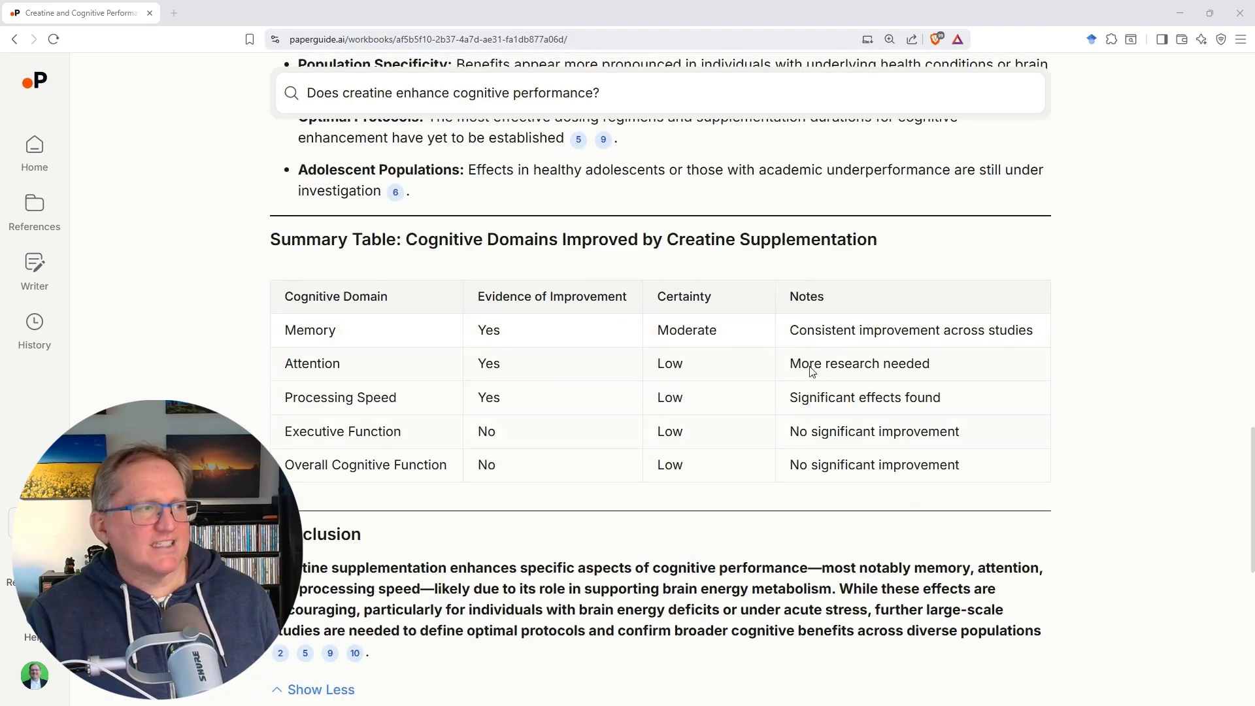
pyautogui.scroll(-7, 683, 323)
pyautogui.scroll(-2, 707, 319)
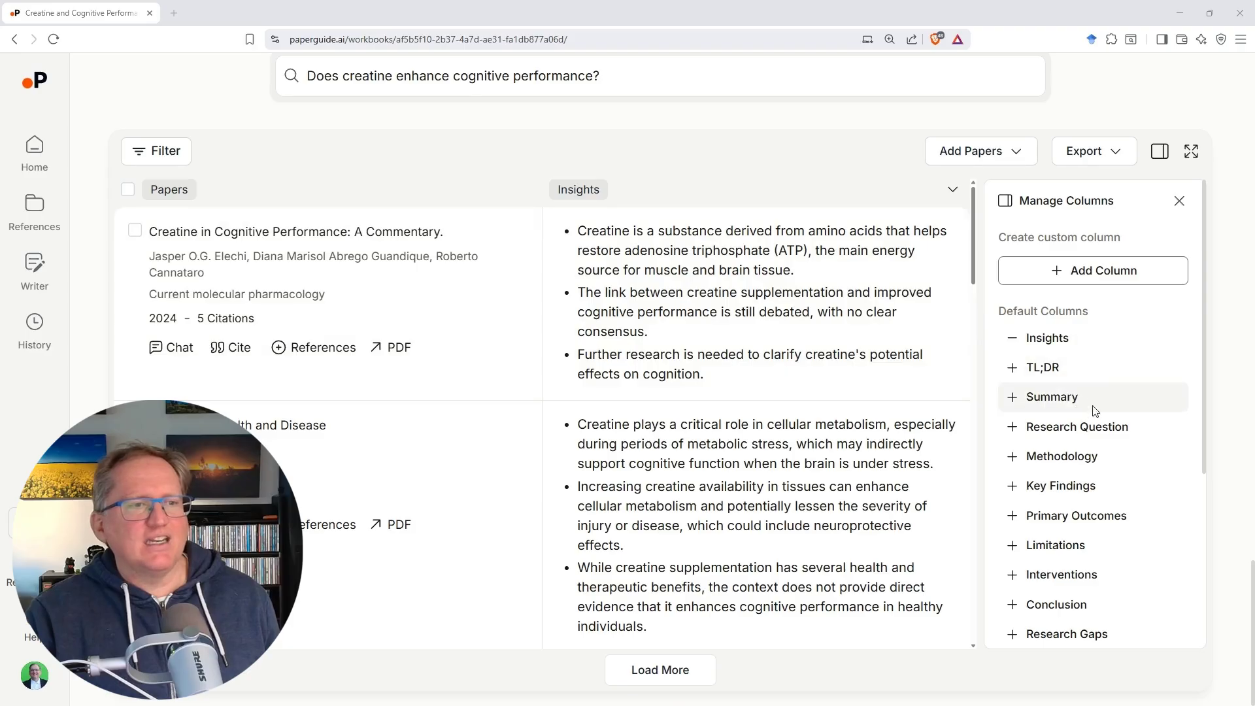
# Add the Methodology default column to the workbook's papers table
pyautogui.click(1059, 466)
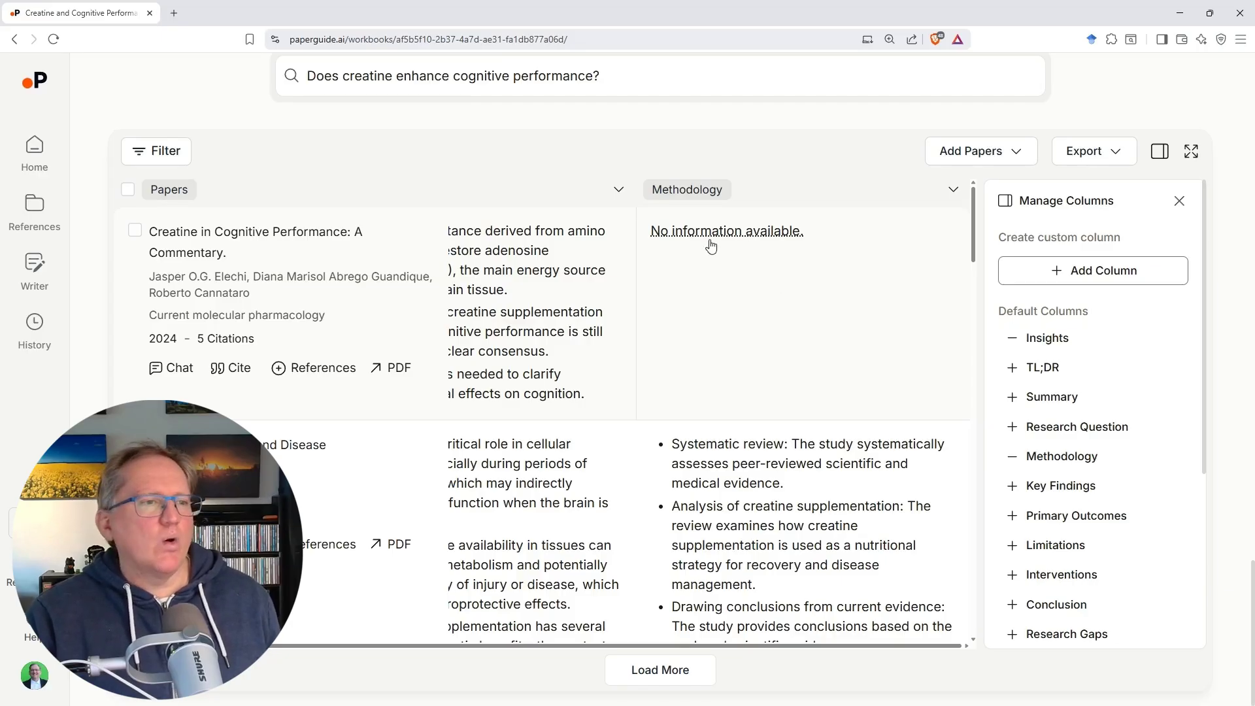
pyautogui.scroll(-4, 1108, 339)
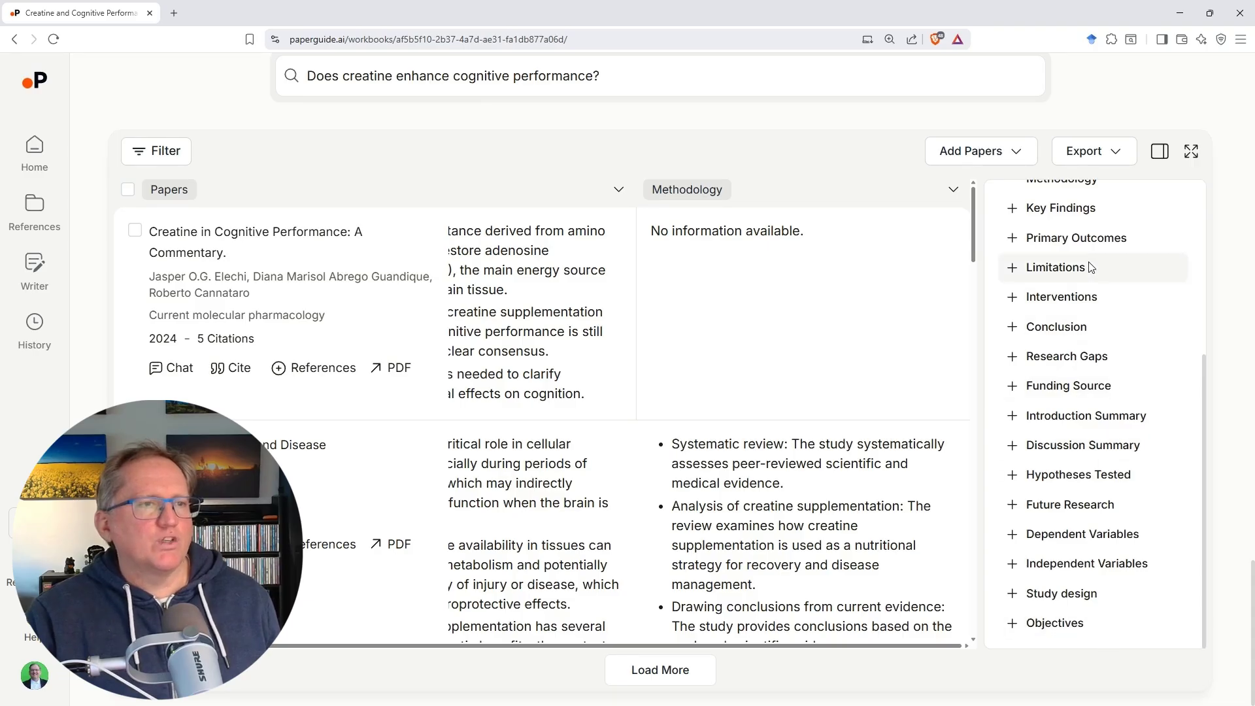
pyautogui.scroll(5, 1091, 267)
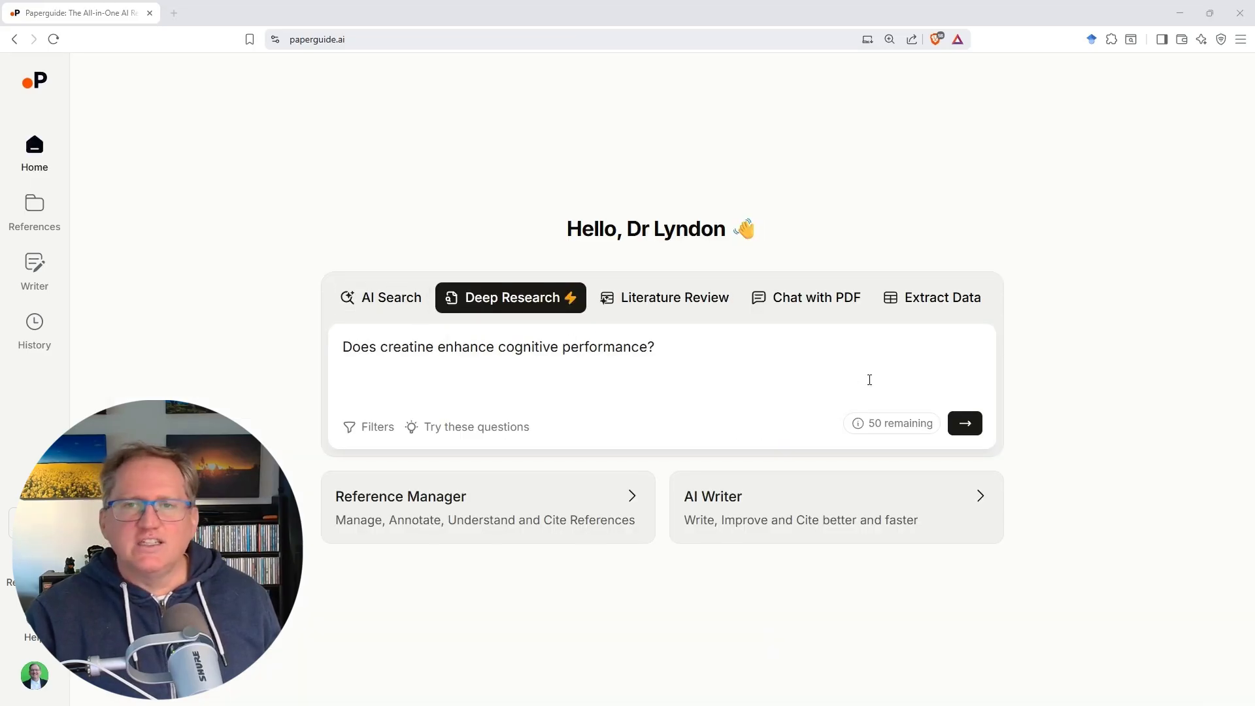
# Submit the creatine cognitive performance question in Deep Research mode
pyautogui.click(966, 424)
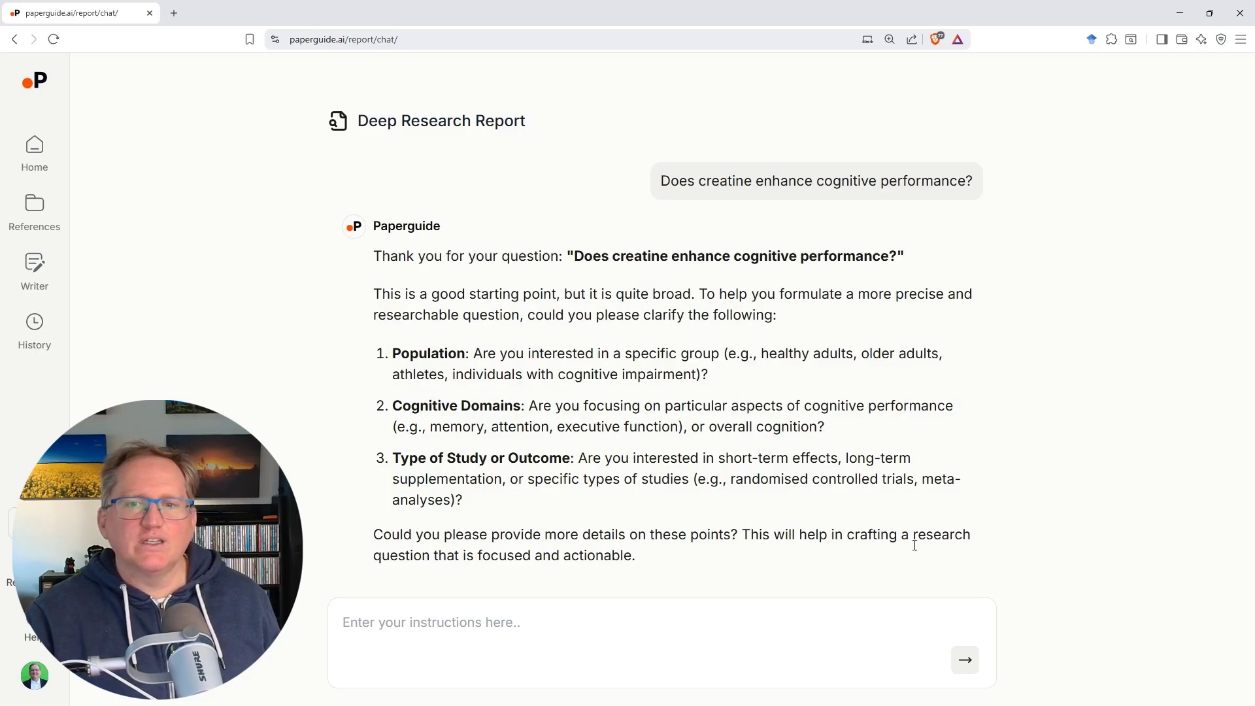
# Answer the clarifying questions with 'focus on long term effects, all cognitive domains, healthy adults.'
pyautogui.write('focus on long term effects, all cognitive domains, healthy adults.')
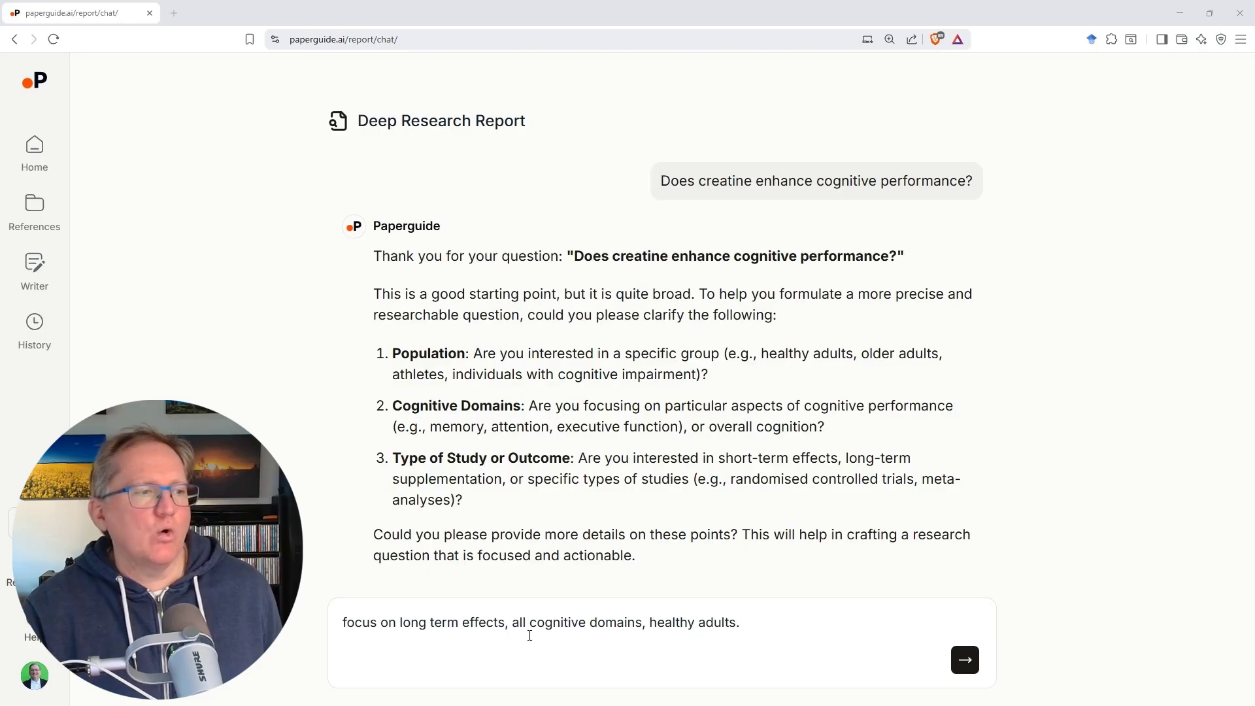
pyautogui.click(965, 659)
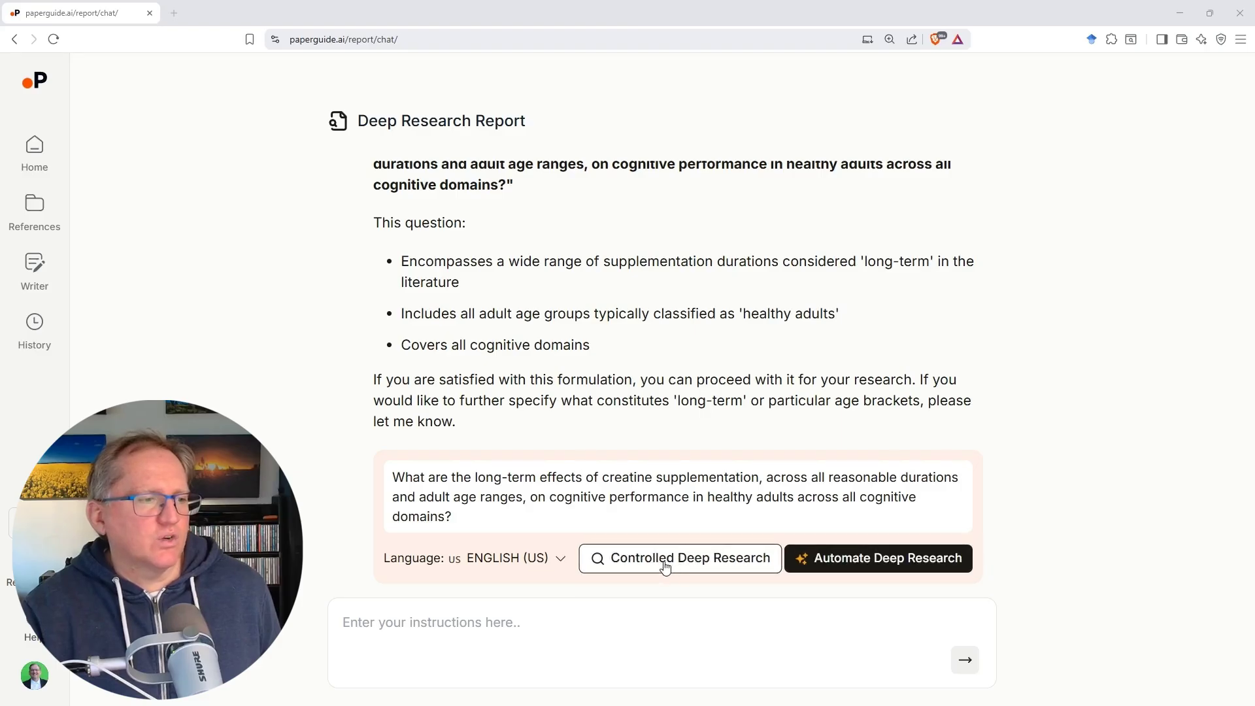
# Run Automate Deep Research and highlight the '7 mins' generation time in the finished report
pyautogui.click(901, 562)
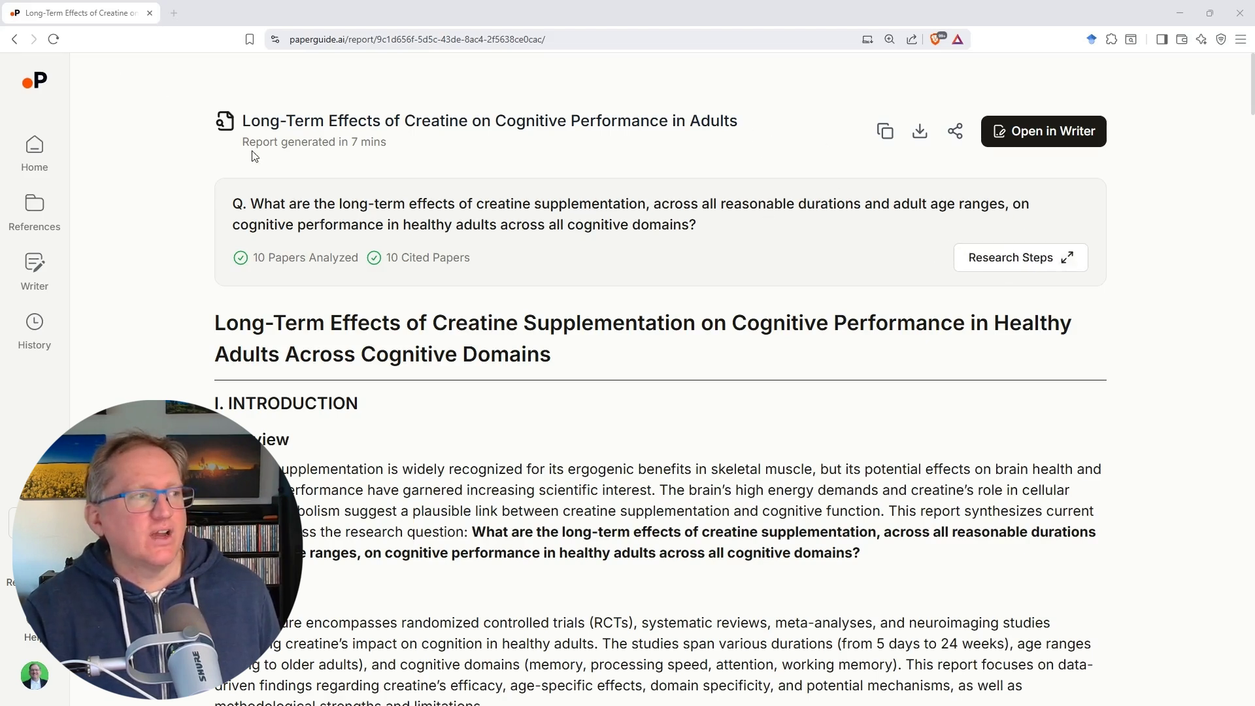
pyautogui.moveTo(254, 155); pyautogui.dragTo(396, 151)
pyautogui.click(406, 144)
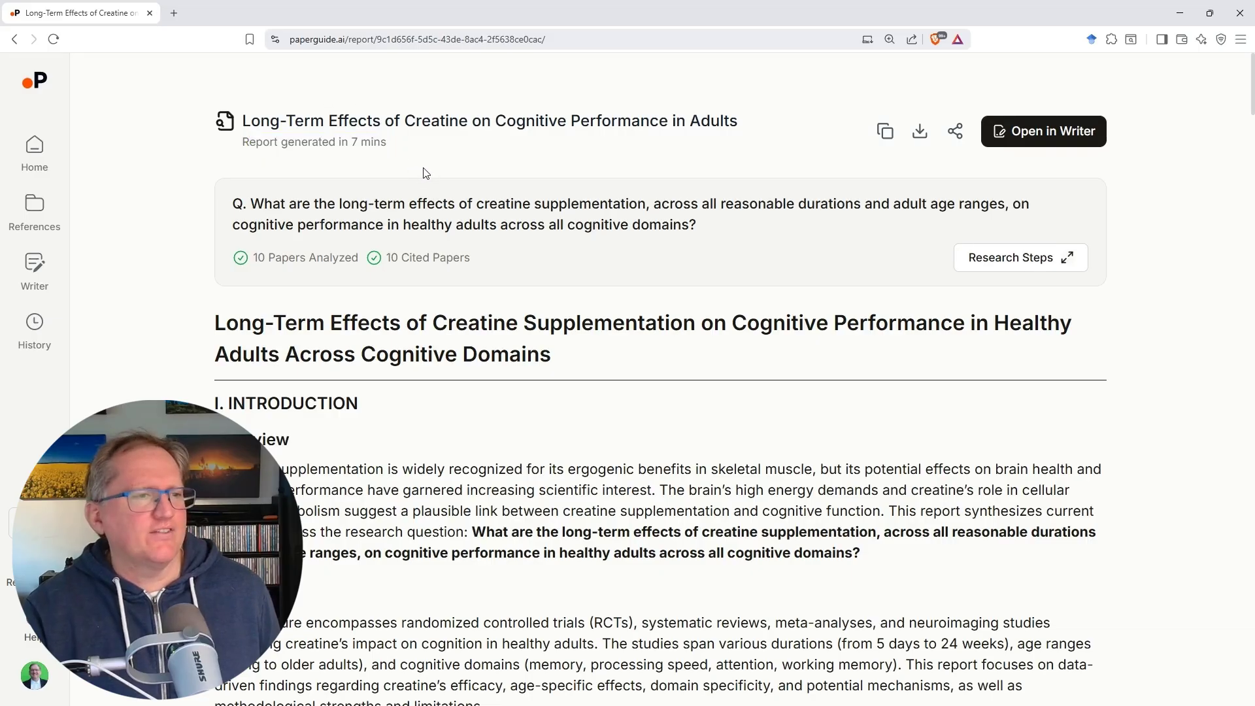
pyautogui.moveTo(395, 149); pyautogui.dragTo(353, 142)
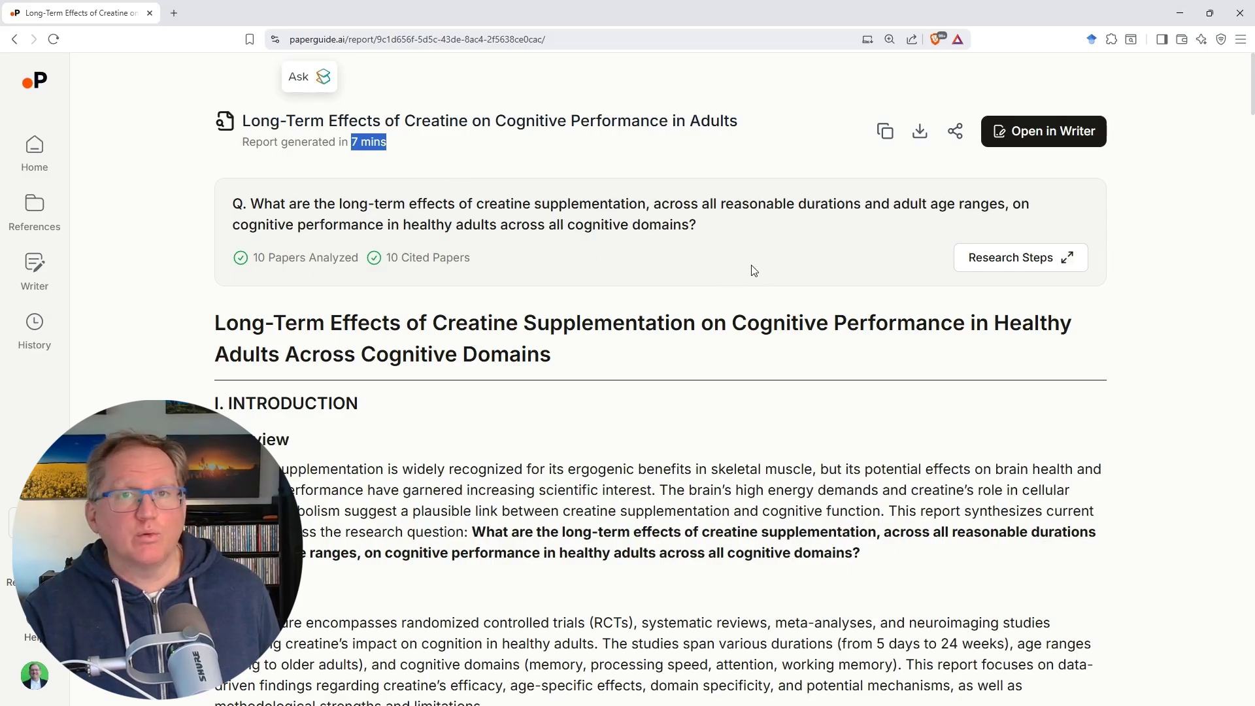
pyautogui.click(1053, 261)
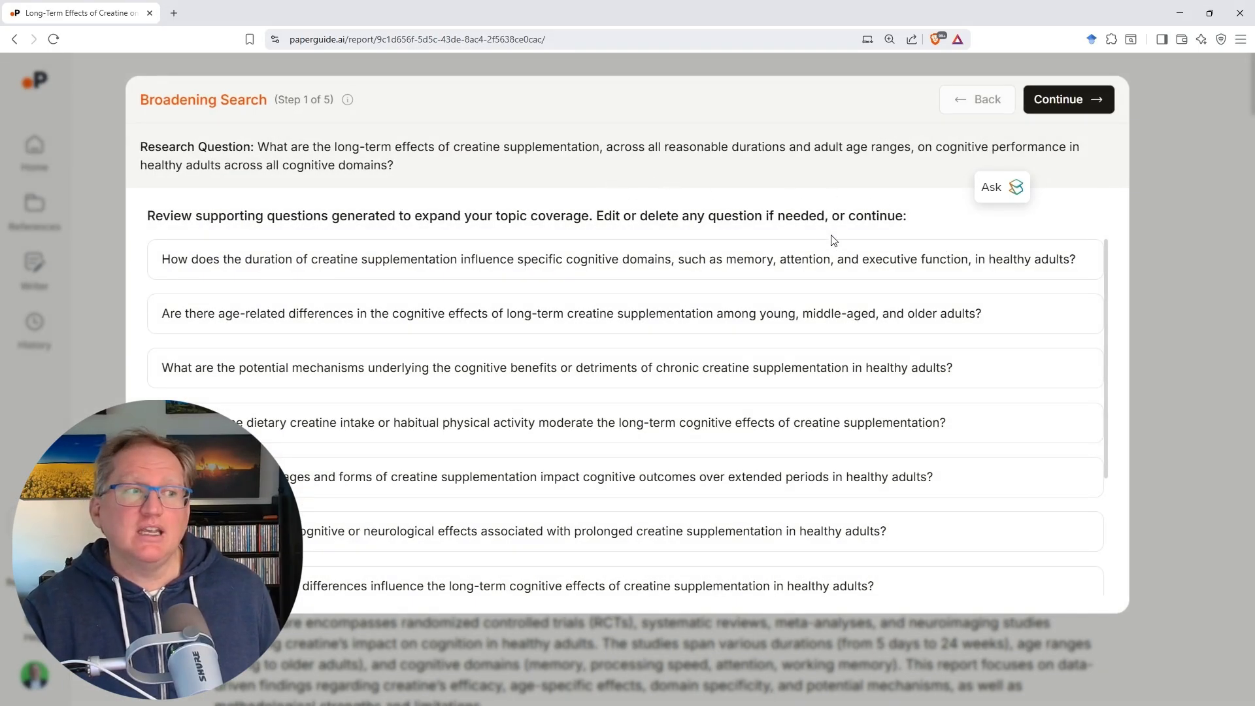
pyautogui.scroll(-3, 794, 261)
pyautogui.scroll(3, 798, 281)
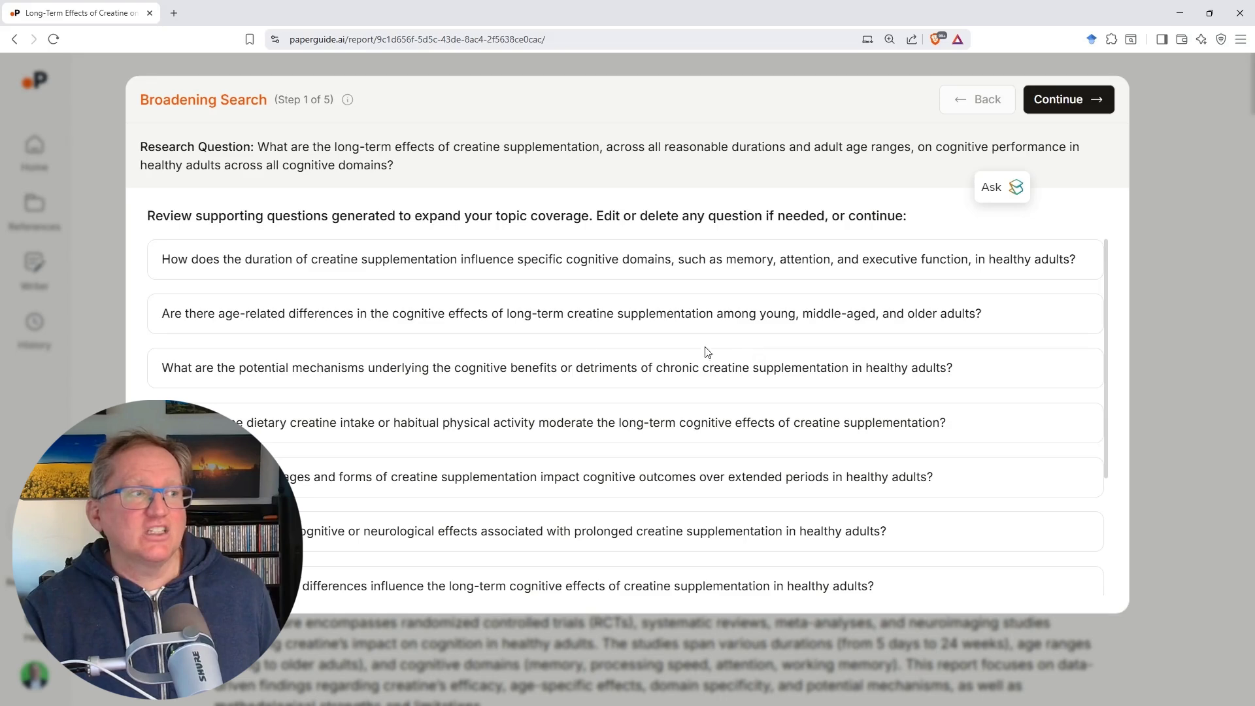
pyautogui.scroll(-3, 614, 320)
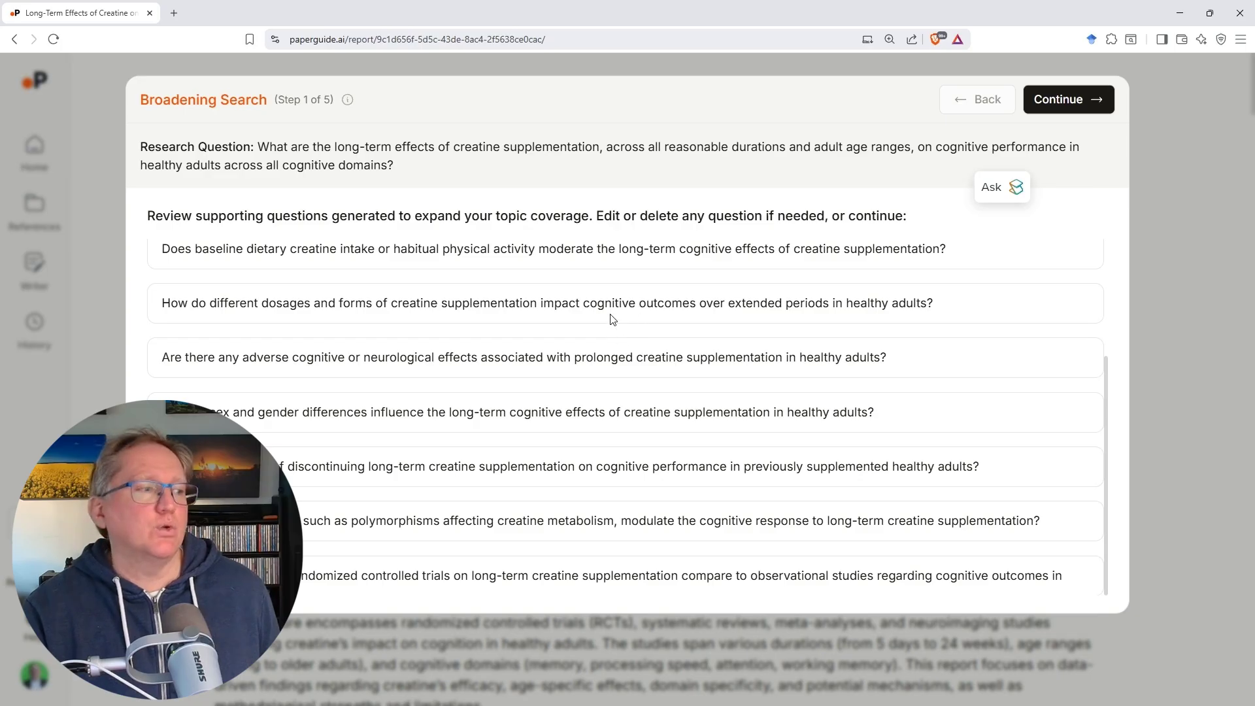
pyautogui.scroll(3, 476, 315)
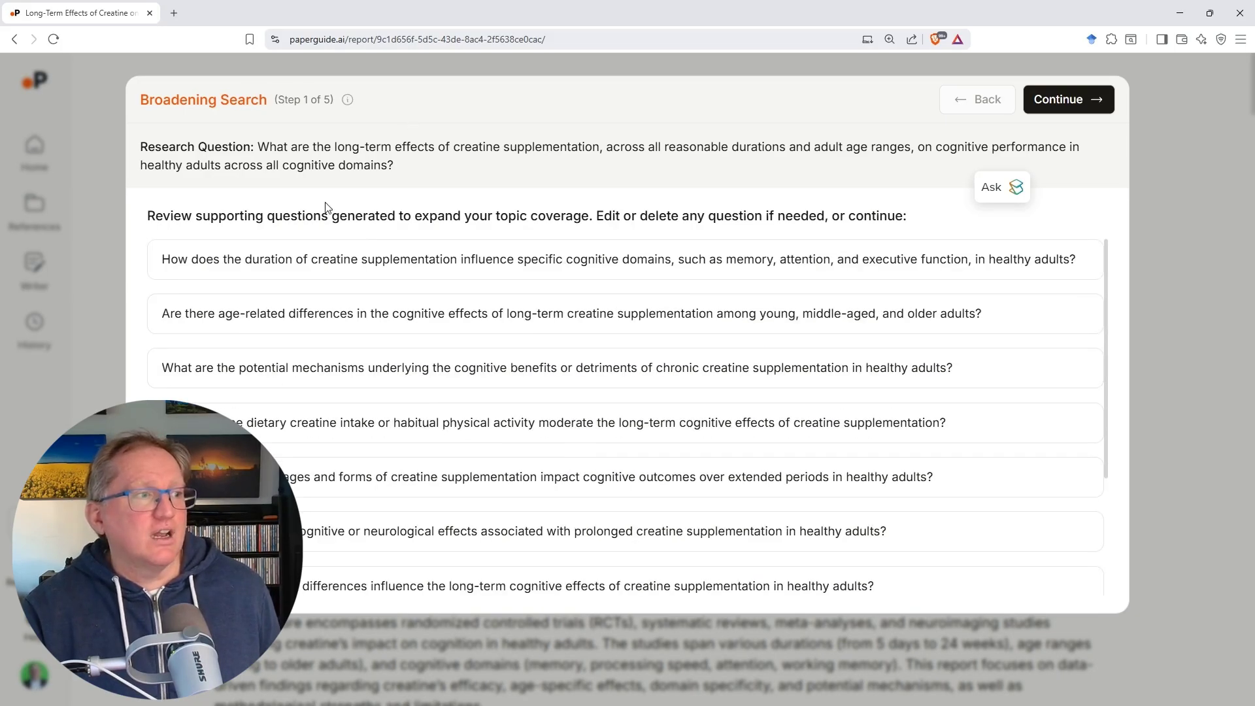
pyautogui.scroll(-3, 619, 305)
pyautogui.click(1058, 99)
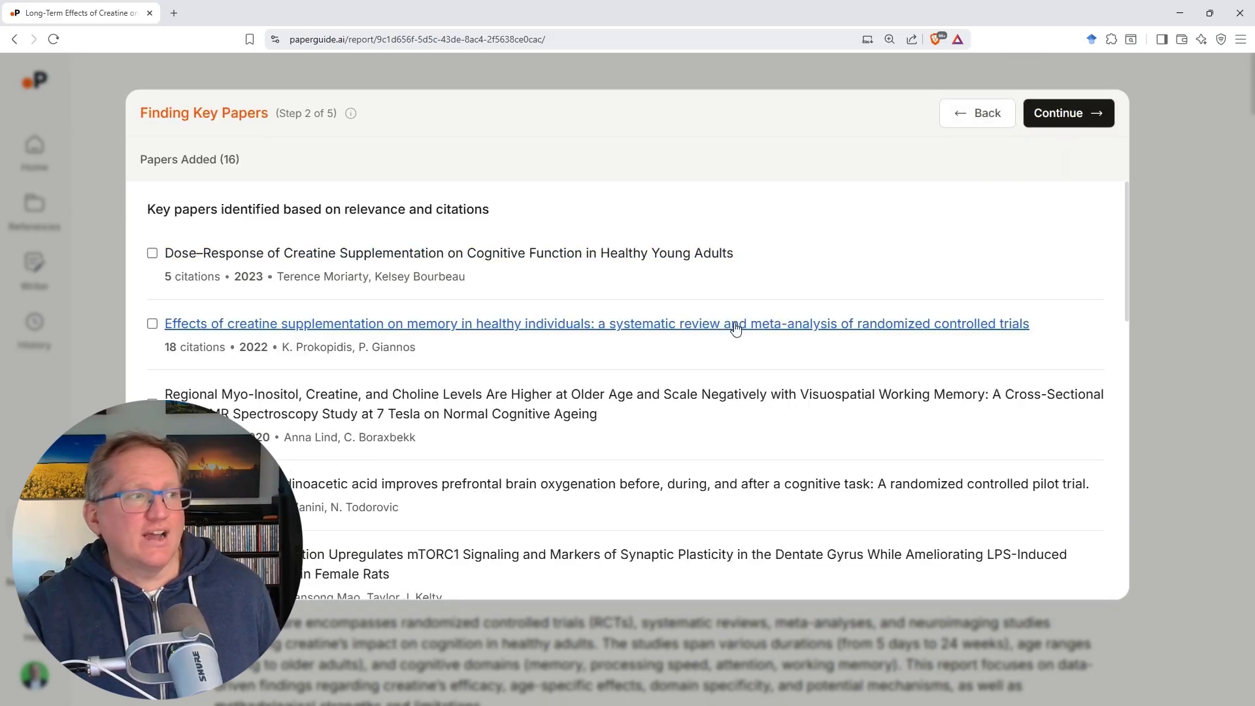
pyautogui.scroll(-5, 736, 326)
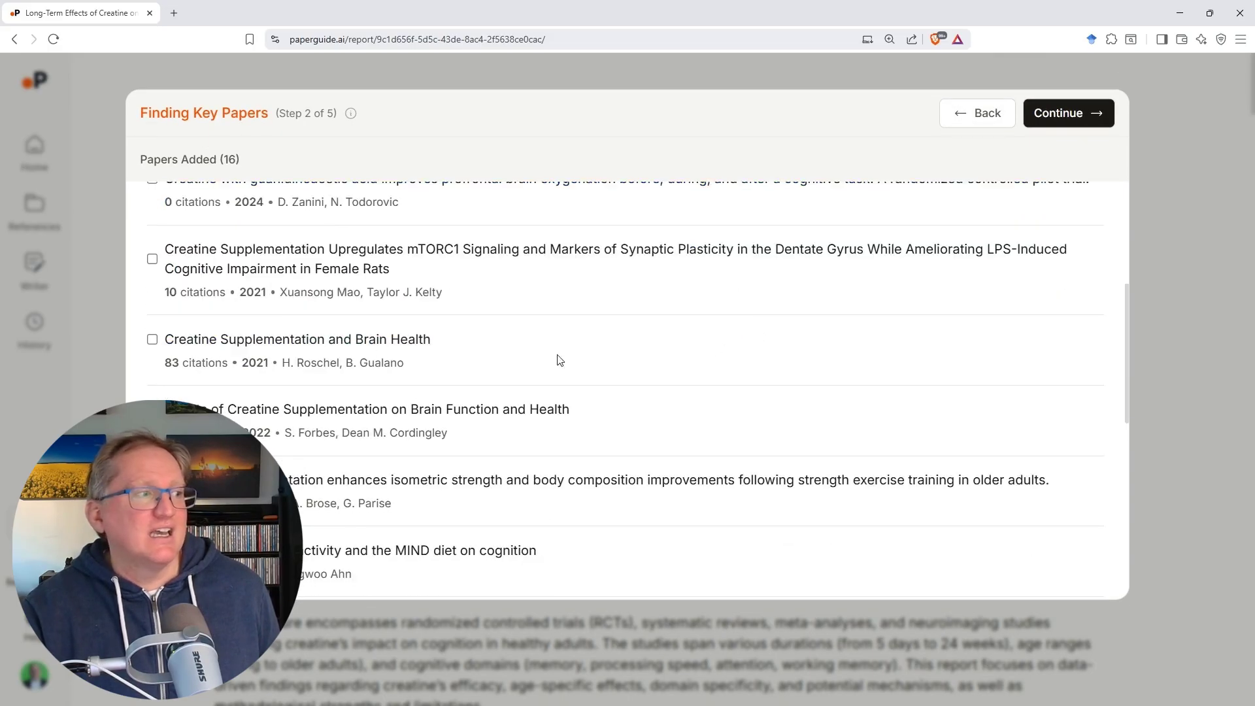
pyautogui.scroll(5, 640, 364)
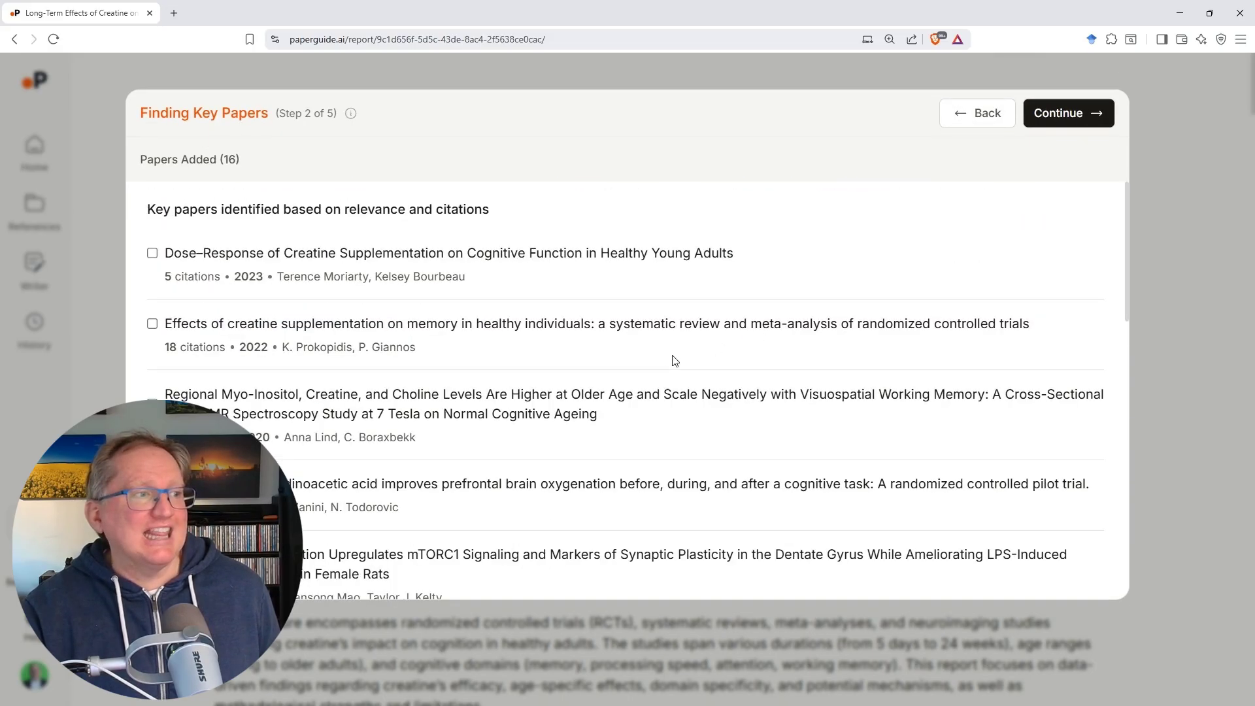
pyautogui.click(1072, 115)
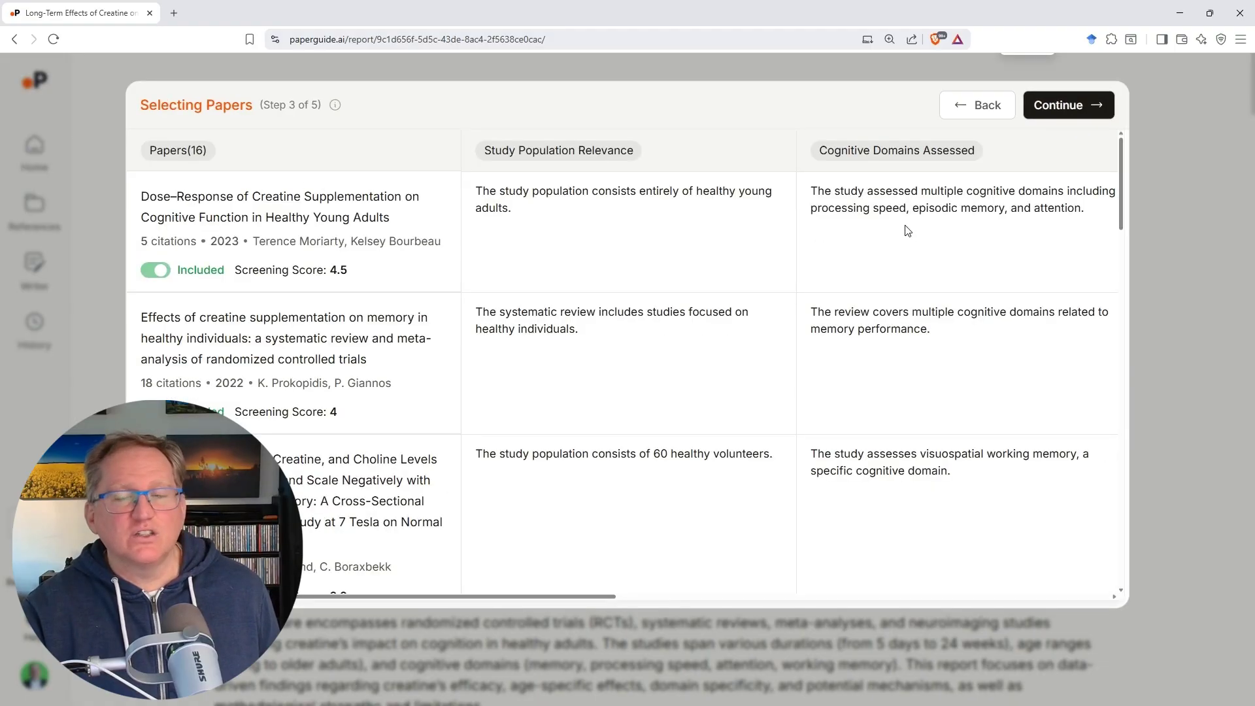
pyautogui.click(1053, 104)
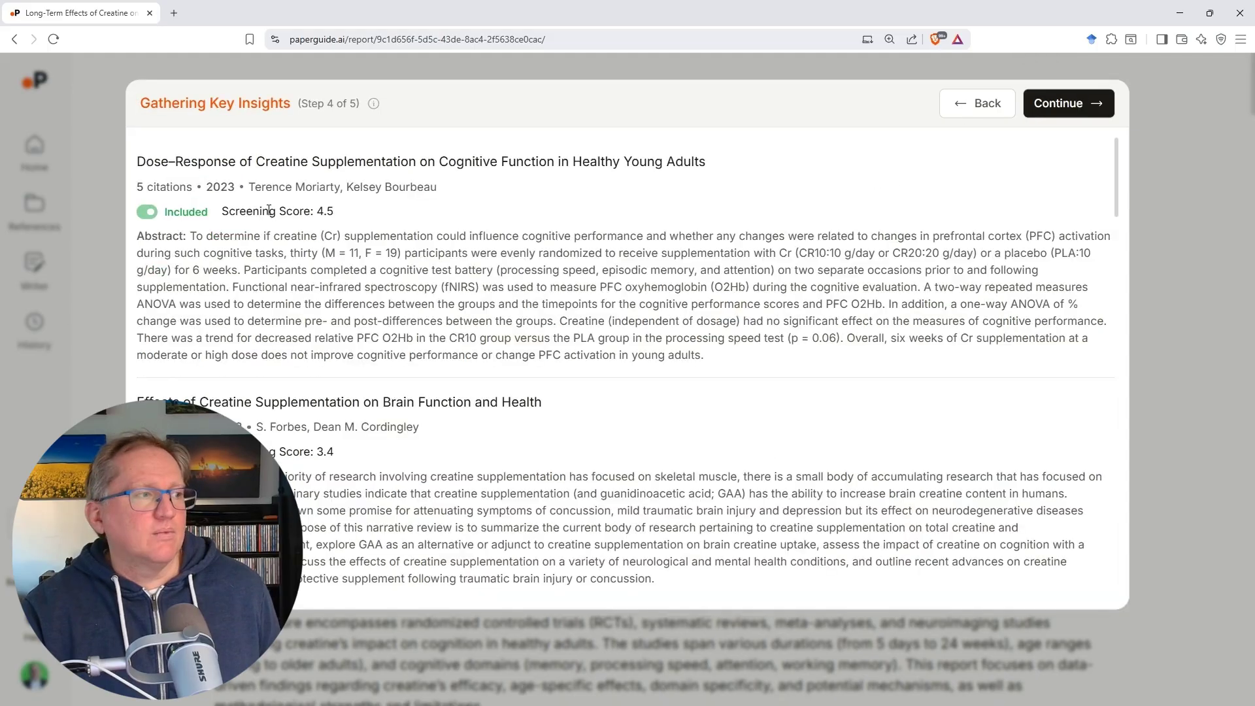
pyautogui.moveTo(337, 213); pyautogui.dragTo(221, 216)
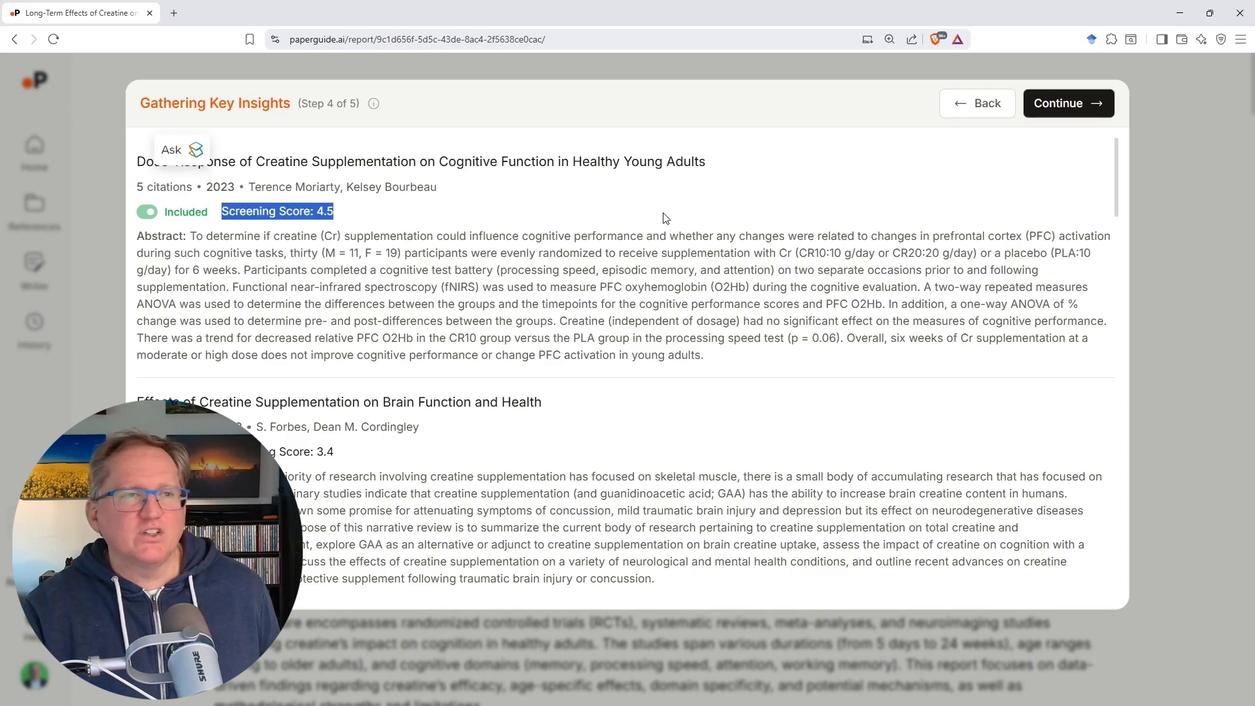
pyautogui.click(325, 210)
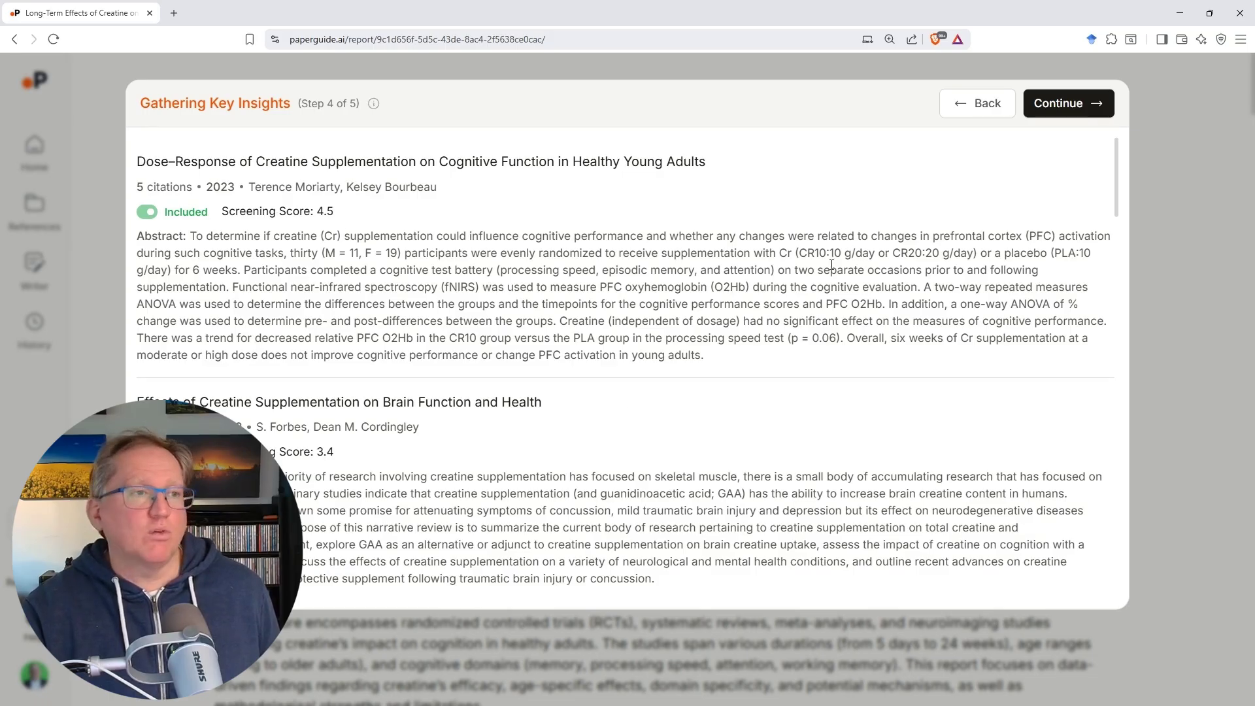
pyautogui.click(1053, 108)
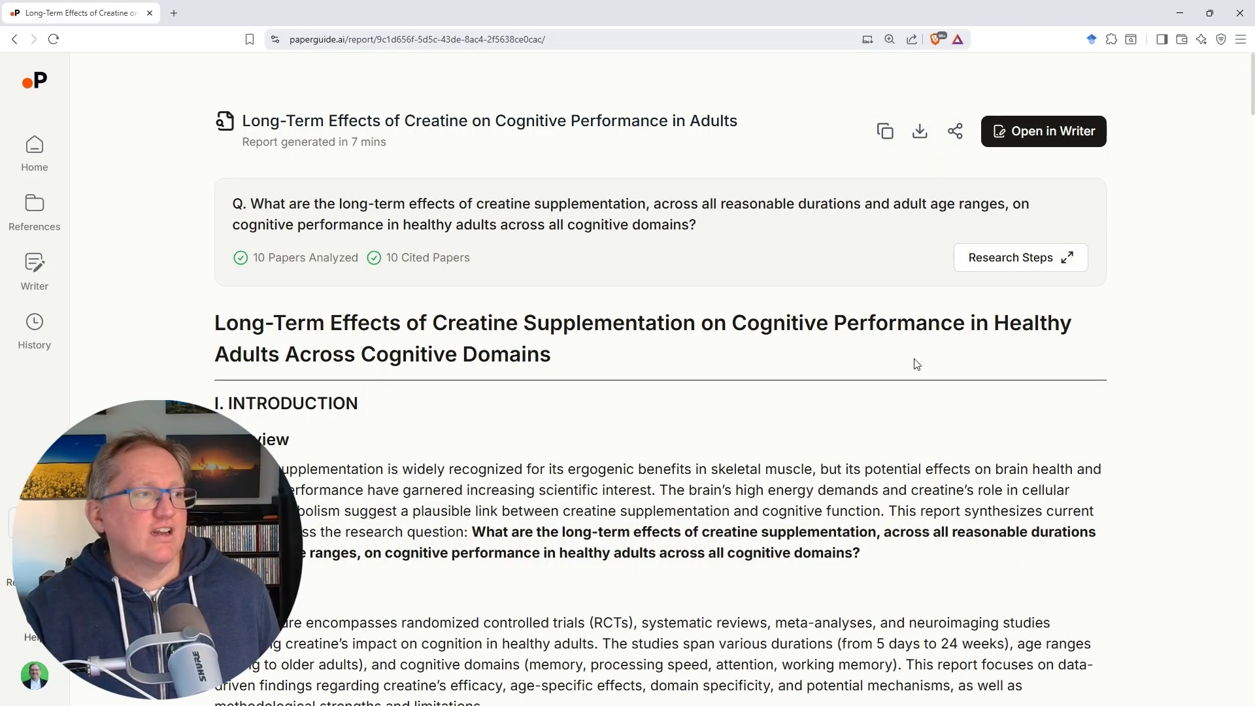
pyautogui.scroll(-10, 752, 271)
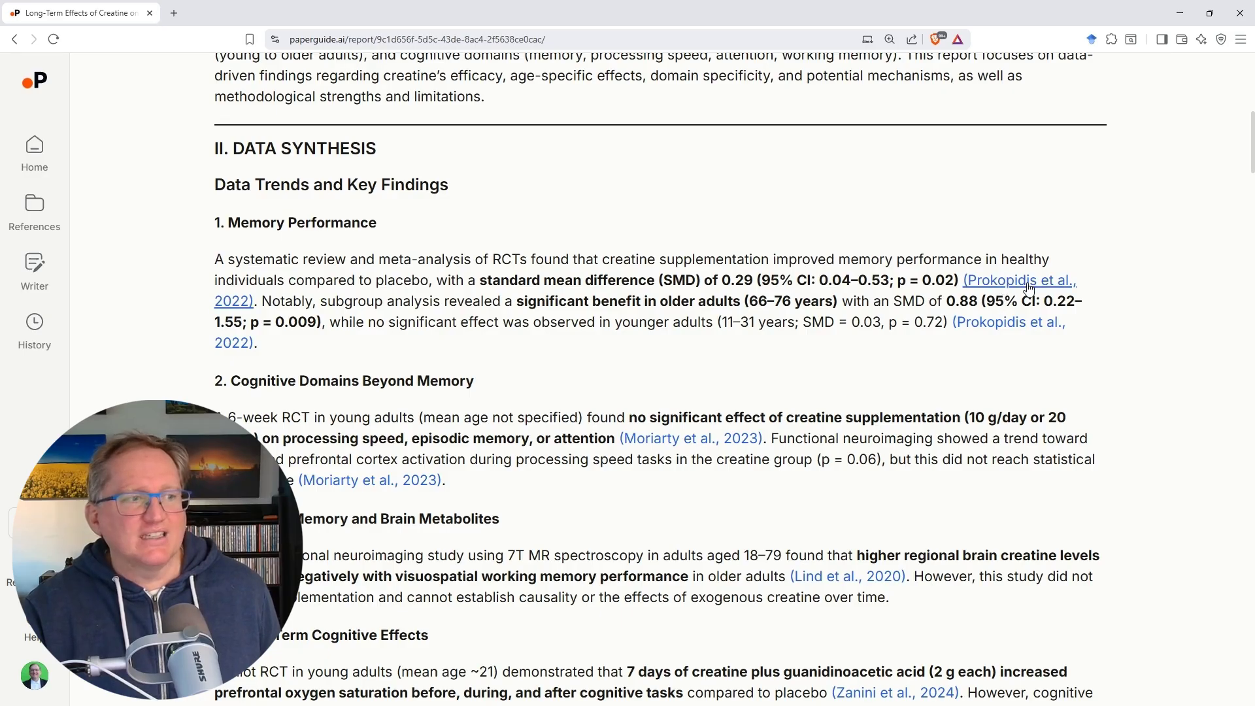
pyautogui.scroll(-2, 851, 264)
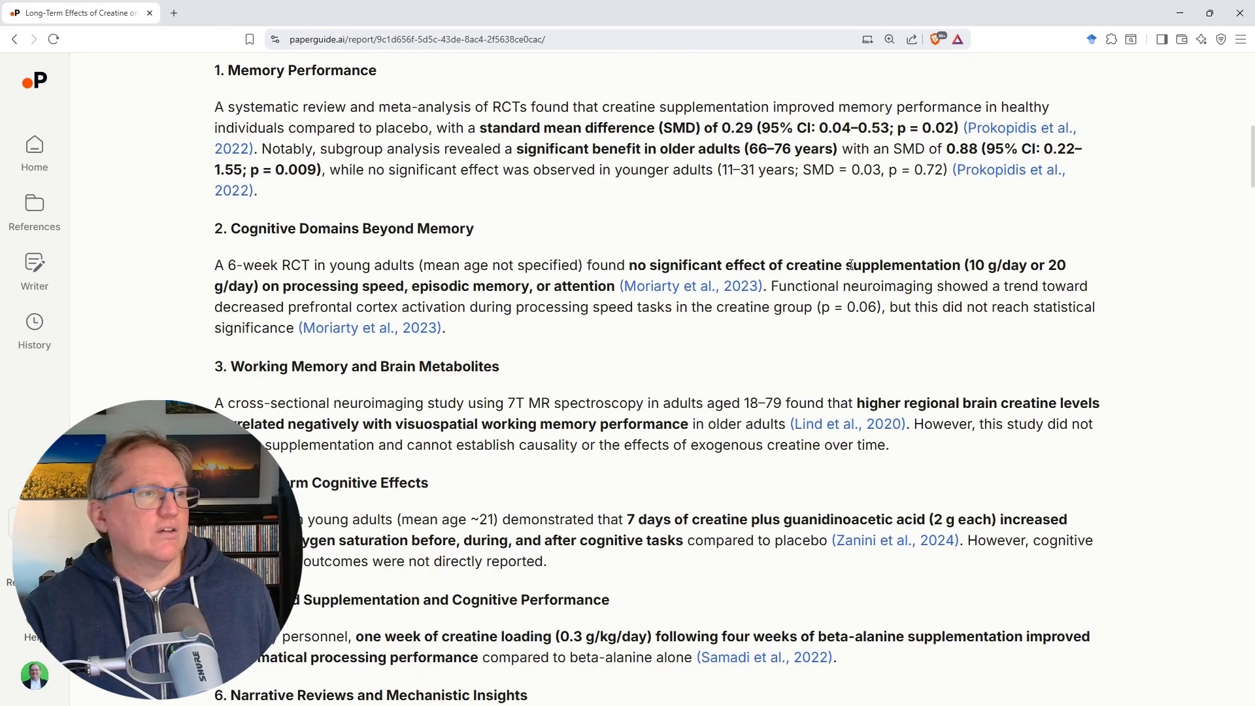
pyautogui.scroll(-2, 656, 206)
pyautogui.scroll(-4, 552, 175)
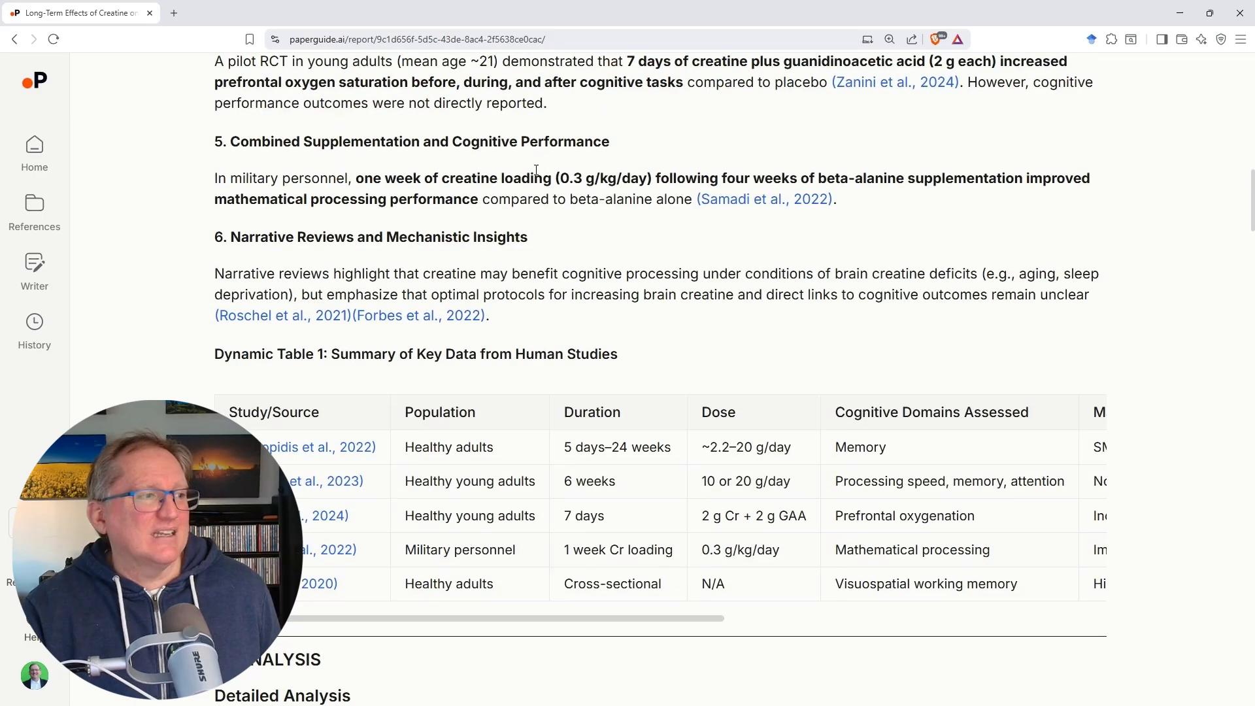
pyautogui.scroll(-8, 552, 172)
pyautogui.scroll(-3, 552, 171)
pyautogui.scroll(4, 642, 215)
pyautogui.scroll(1, 643, 214)
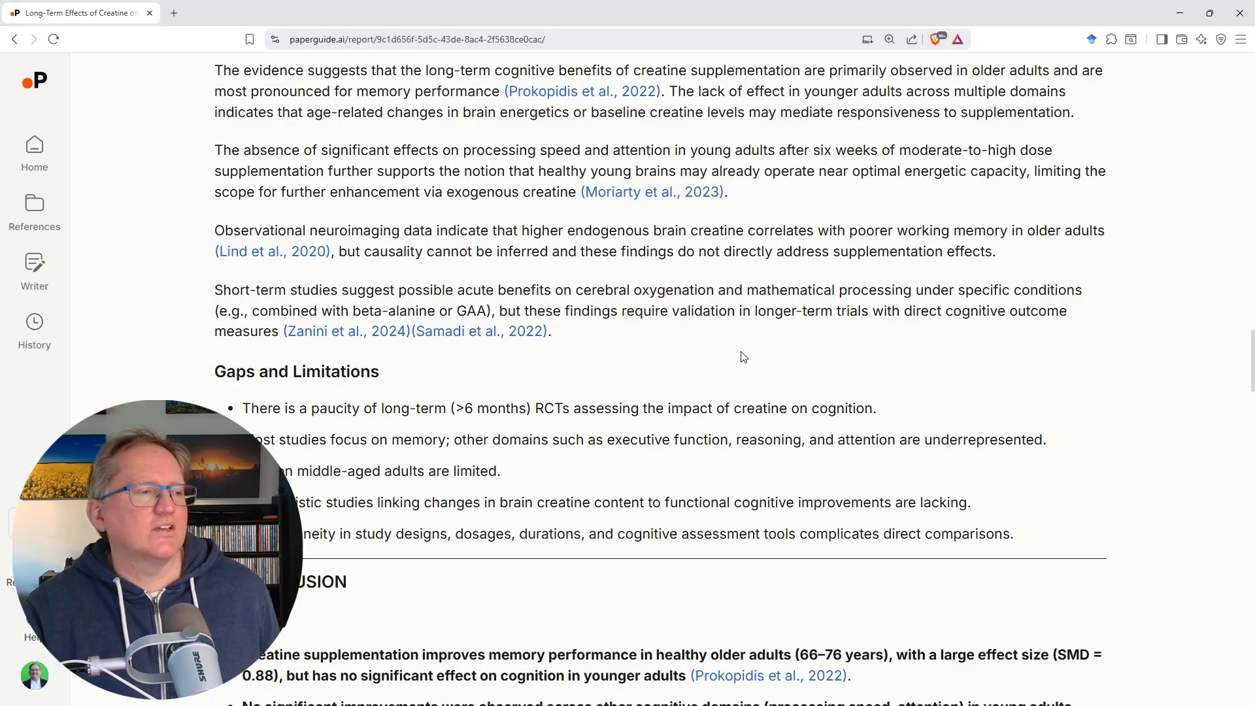
pyautogui.scroll(-5, 751, 359)
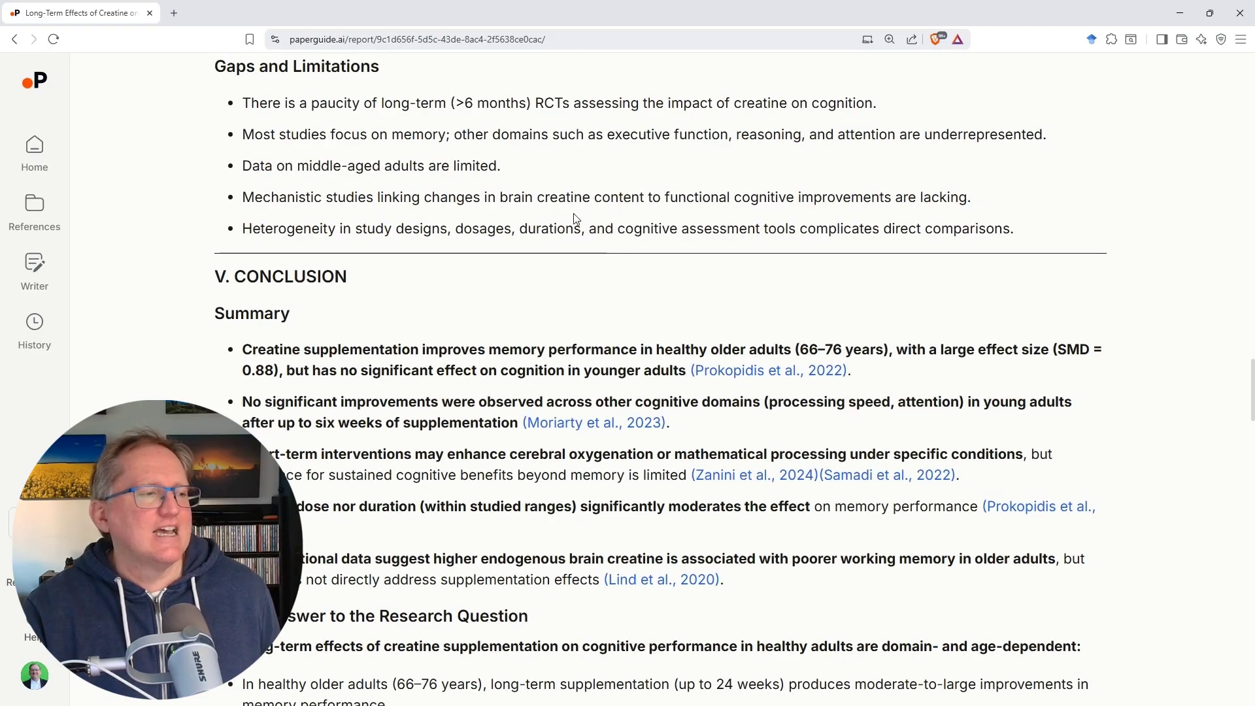
pyautogui.scroll(-9, 609, 230)
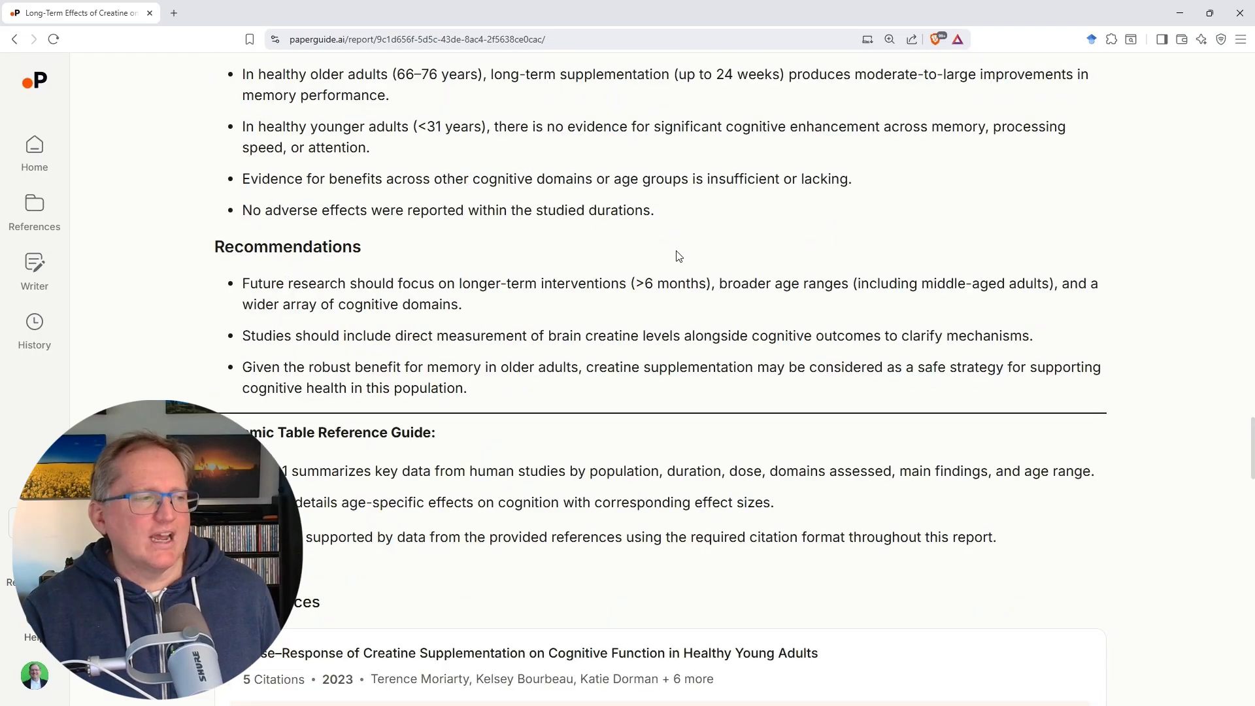
pyautogui.scroll(-16, 734, 266)
pyautogui.scroll(-7, 813, 277)
pyautogui.scroll(-13, 804, 262)
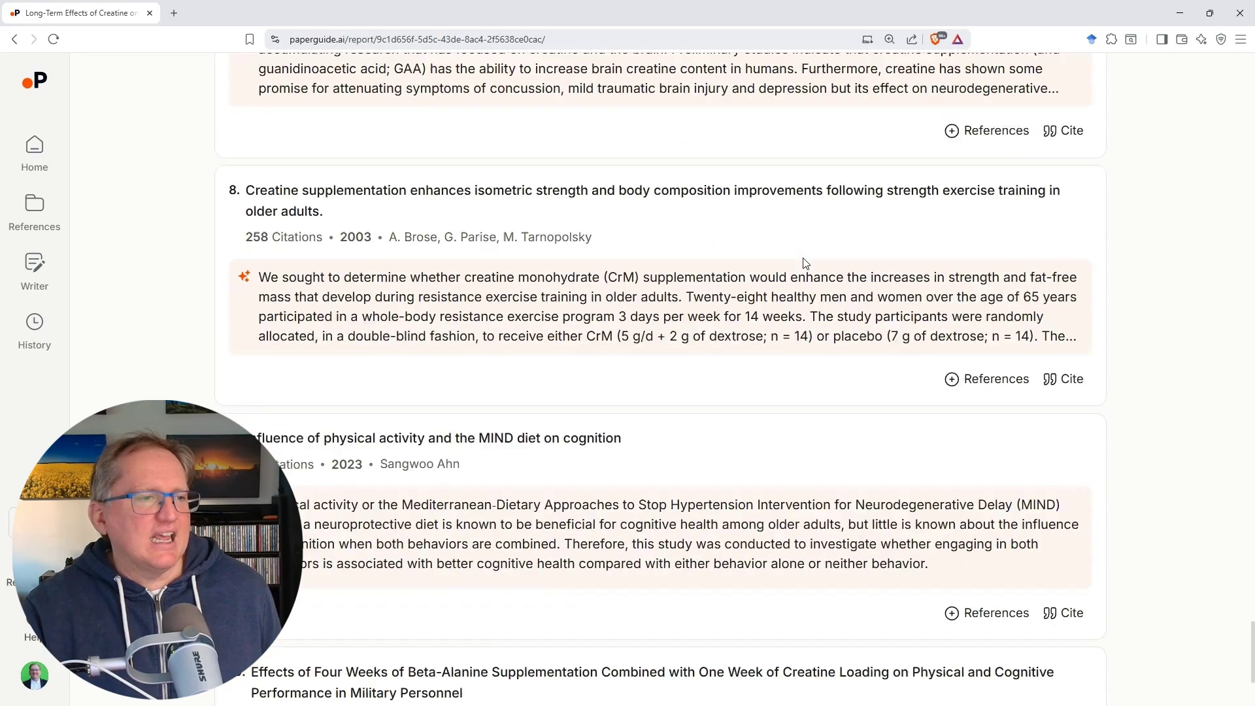
pyautogui.scroll(20, 787, 247)
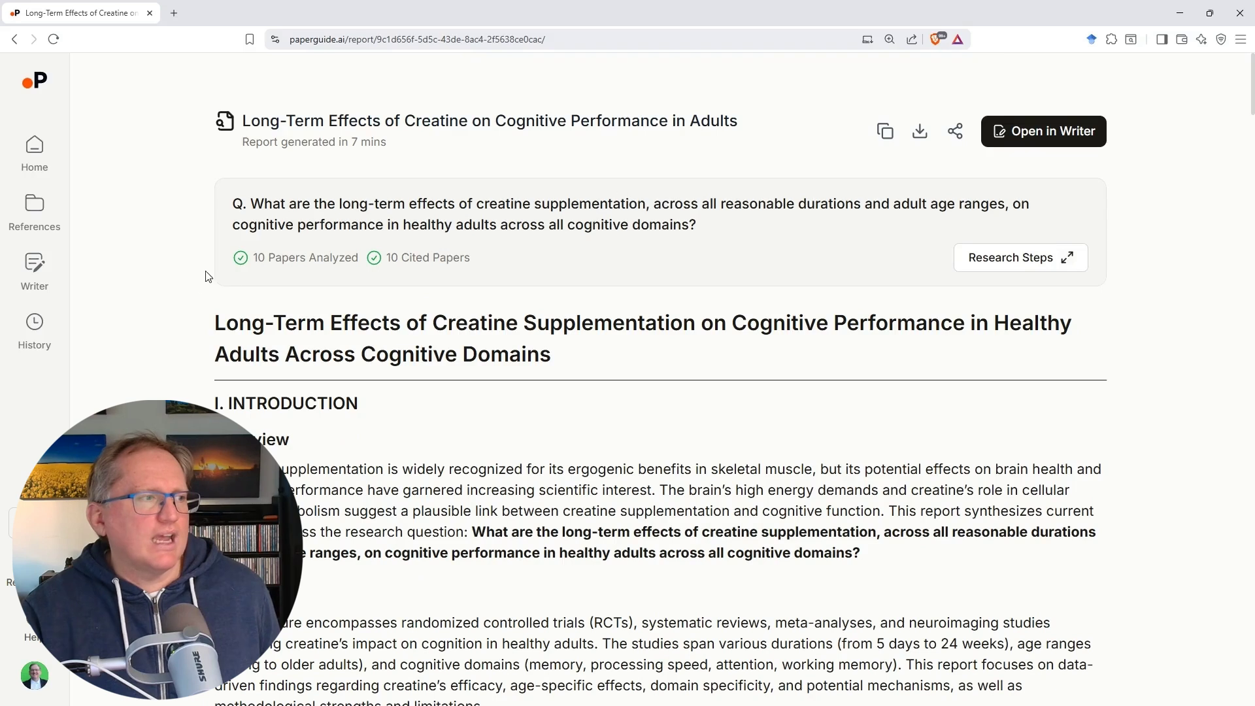
pyautogui.tripleClick(256, 257)
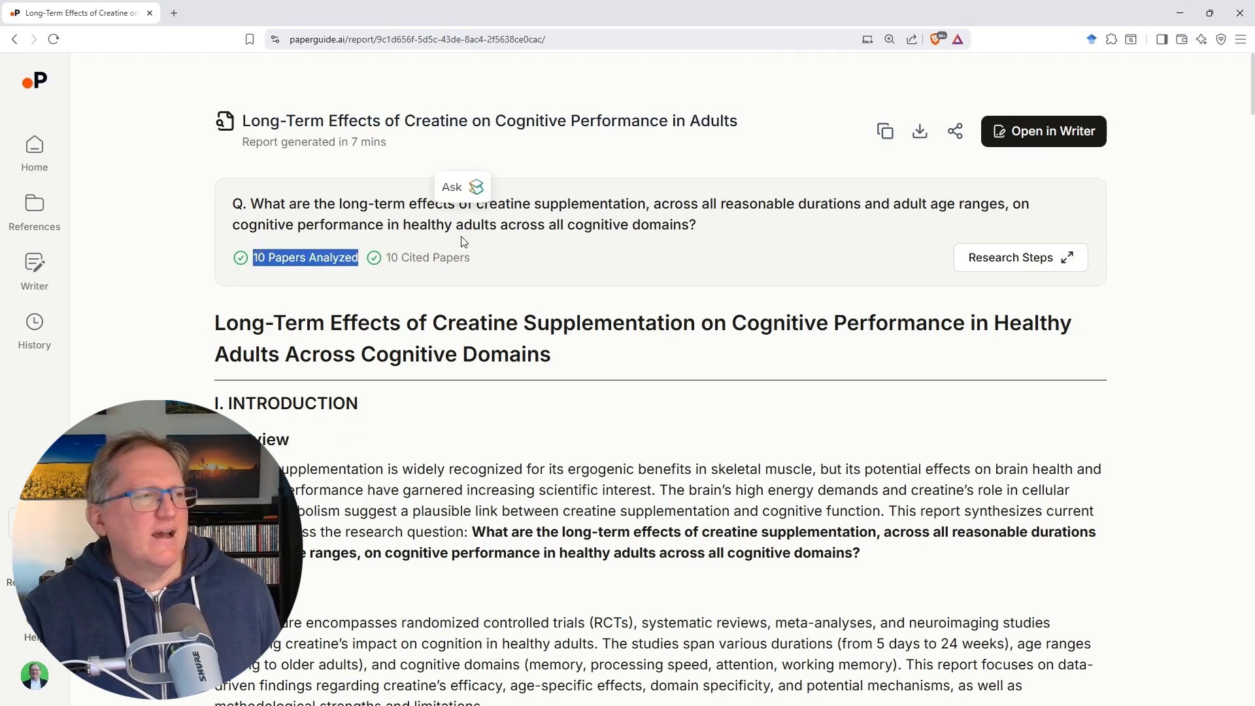
pyautogui.click(595, 297)
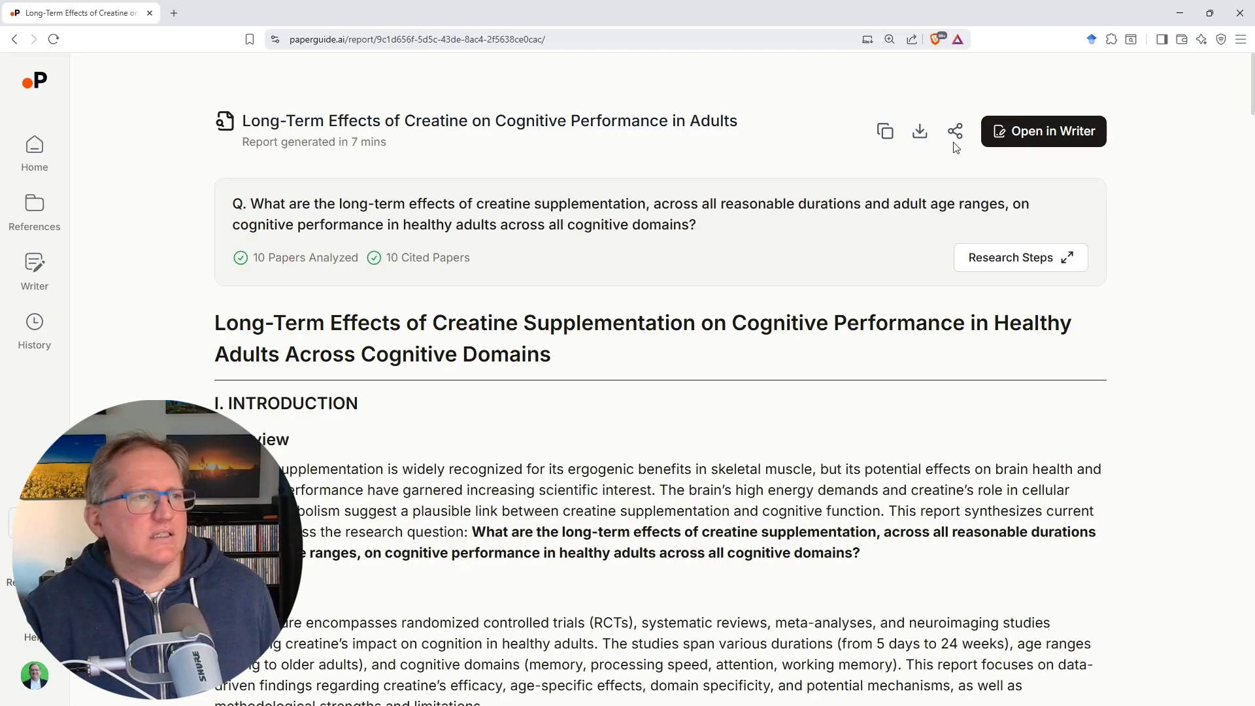
# Open the creatine report in Writer and place the cursor after the Overview heading
pyautogui.click(1054, 136)
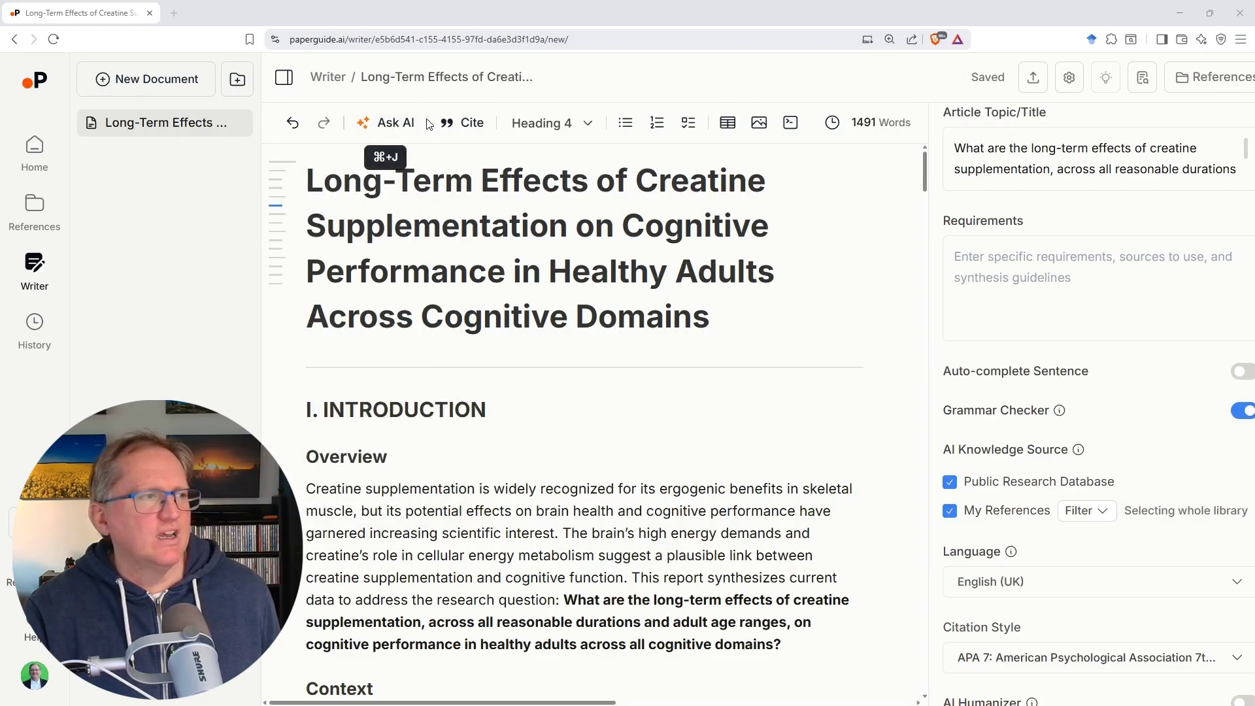
pyautogui.scroll(-4, 616, 288)
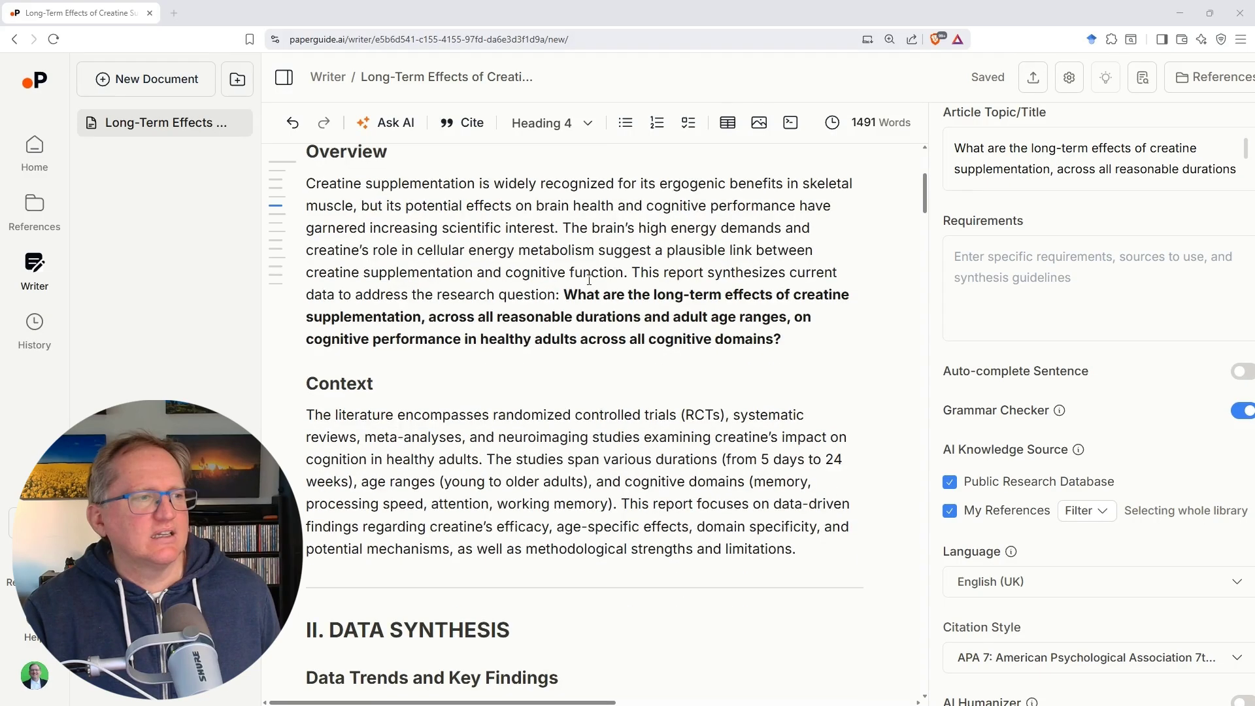
pyautogui.scroll(2, 429, 207)
pyautogui.click(437, 302)
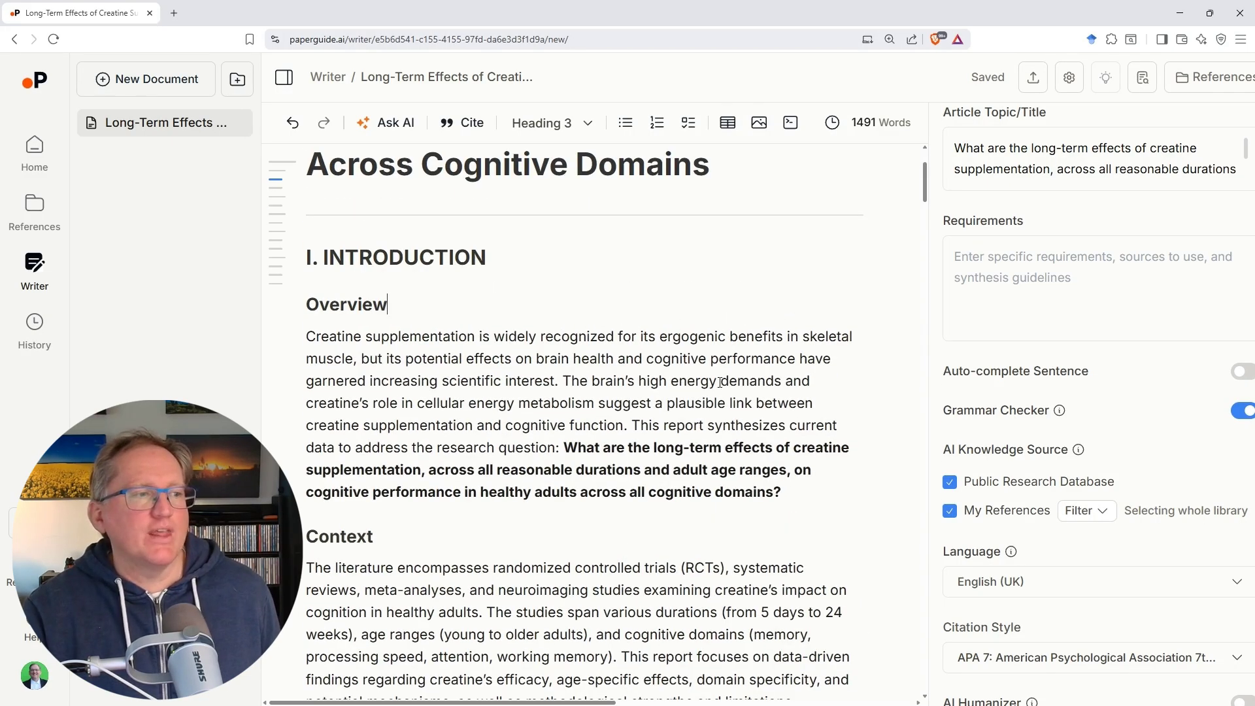
pyautogui.scroll(3, 626, 385)
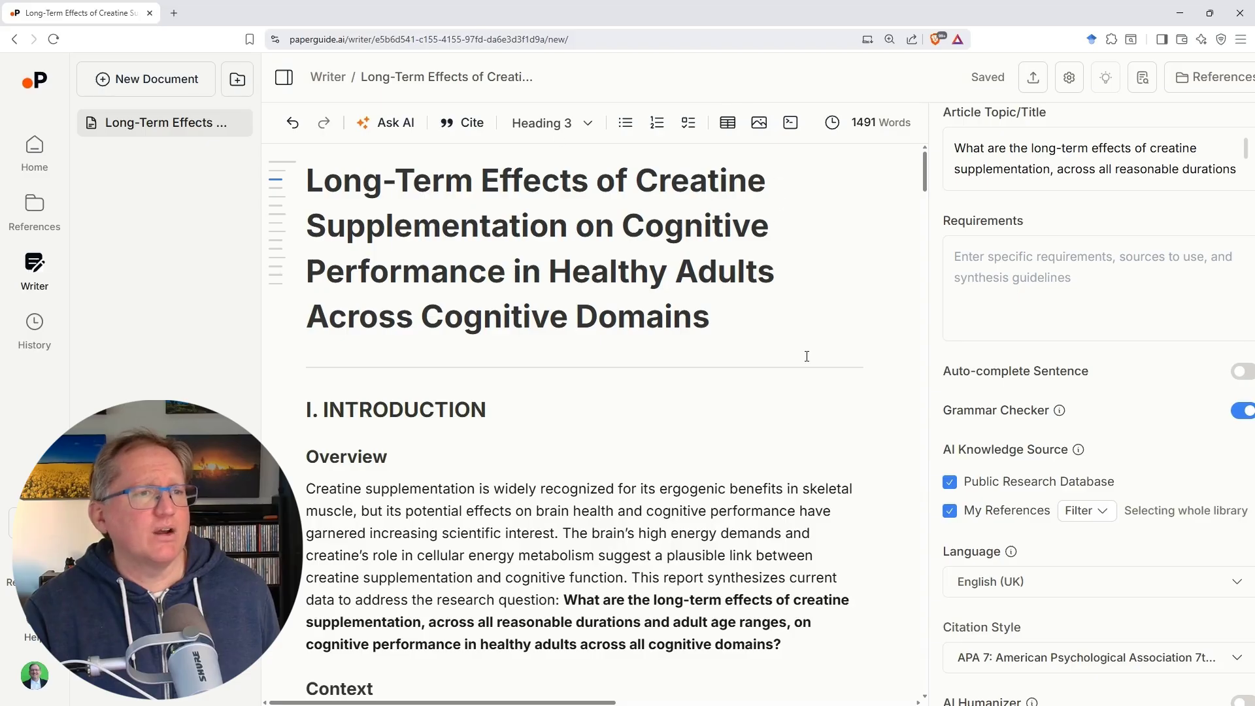
# Return to the home page and pick Chat with PDF mode with the thesis PDF attached
pyautogui.click(35, 151)
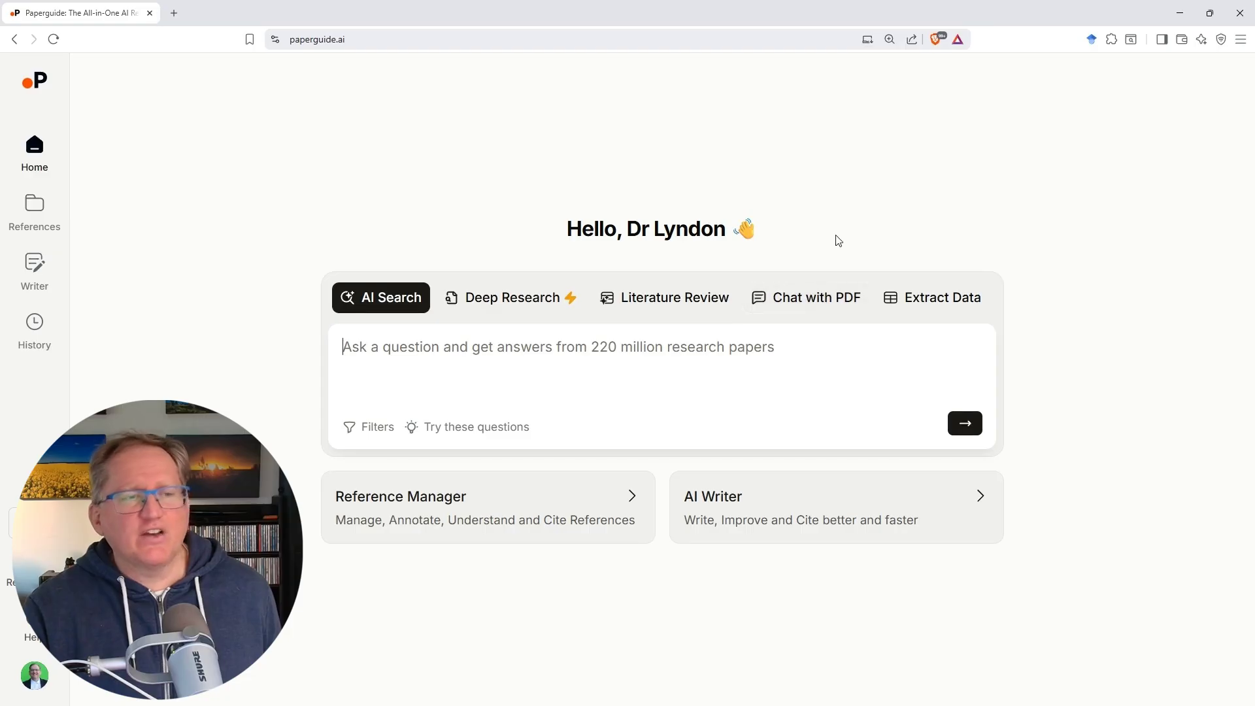
pyautogui.click(806, 297)
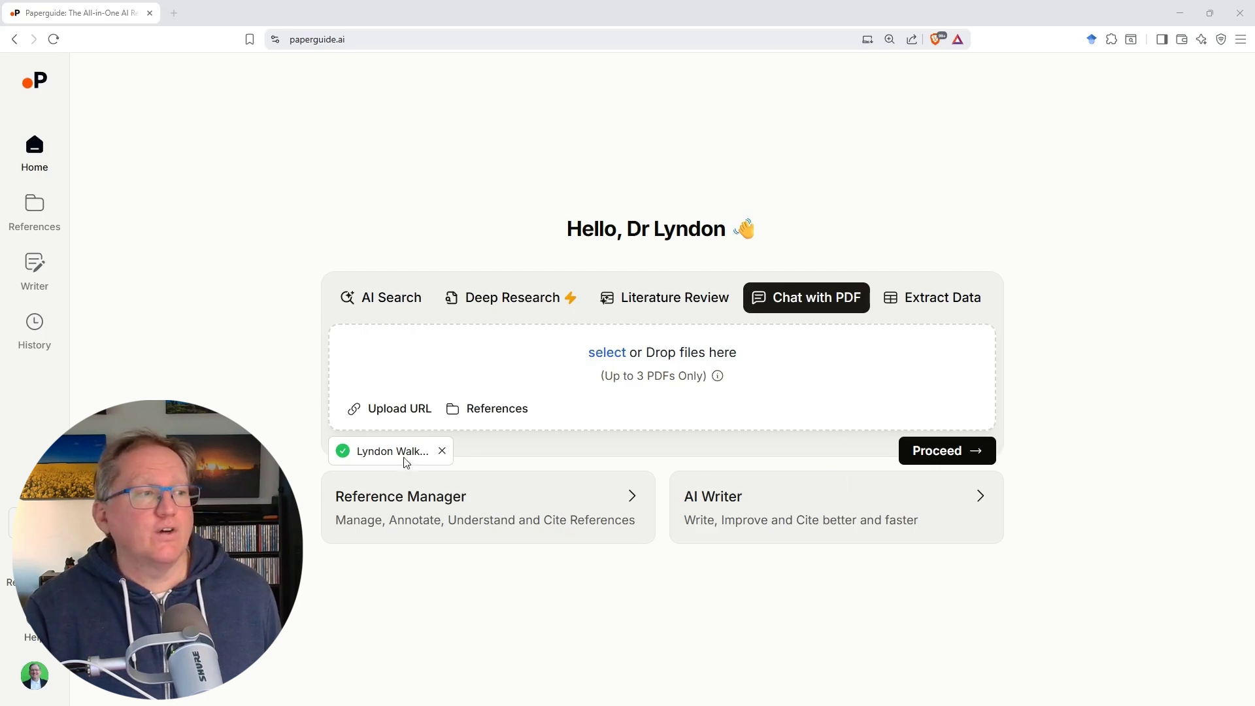
# Start the thesis chat and scroll the PDF to page 3 and back to page 1
pyautogui.click(945, 453)
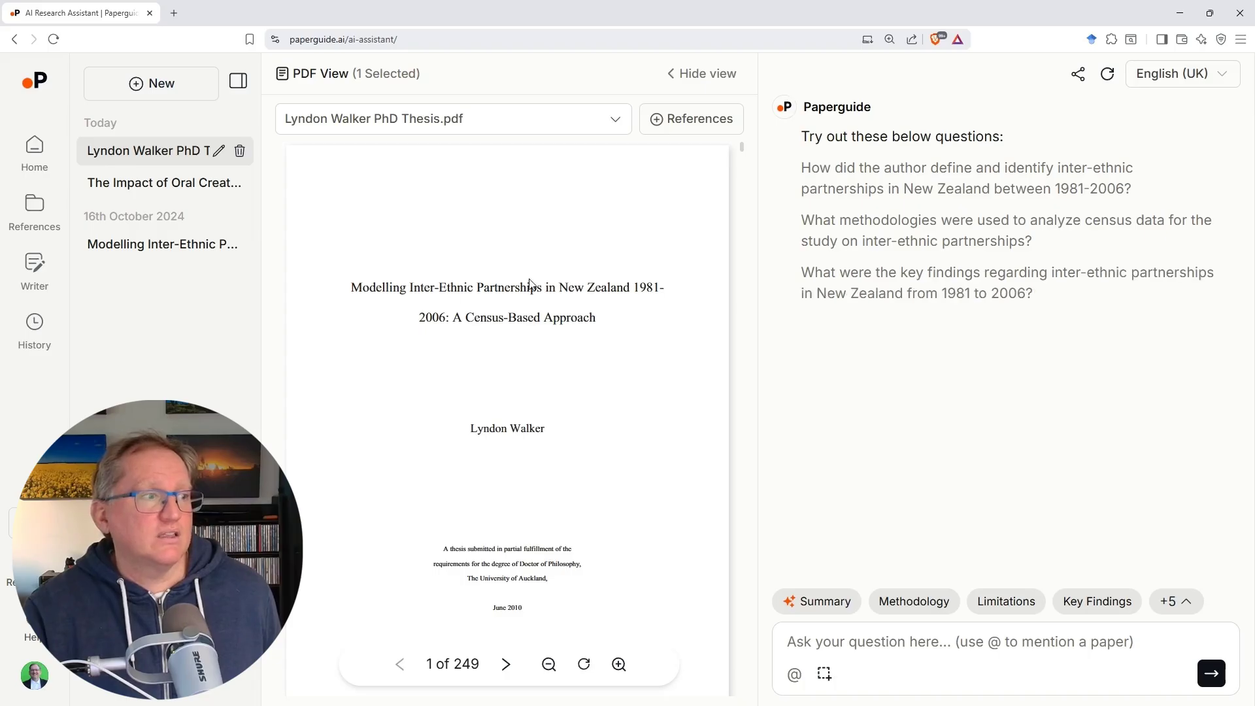
pyautogui.scroll(-15, 556, 288)
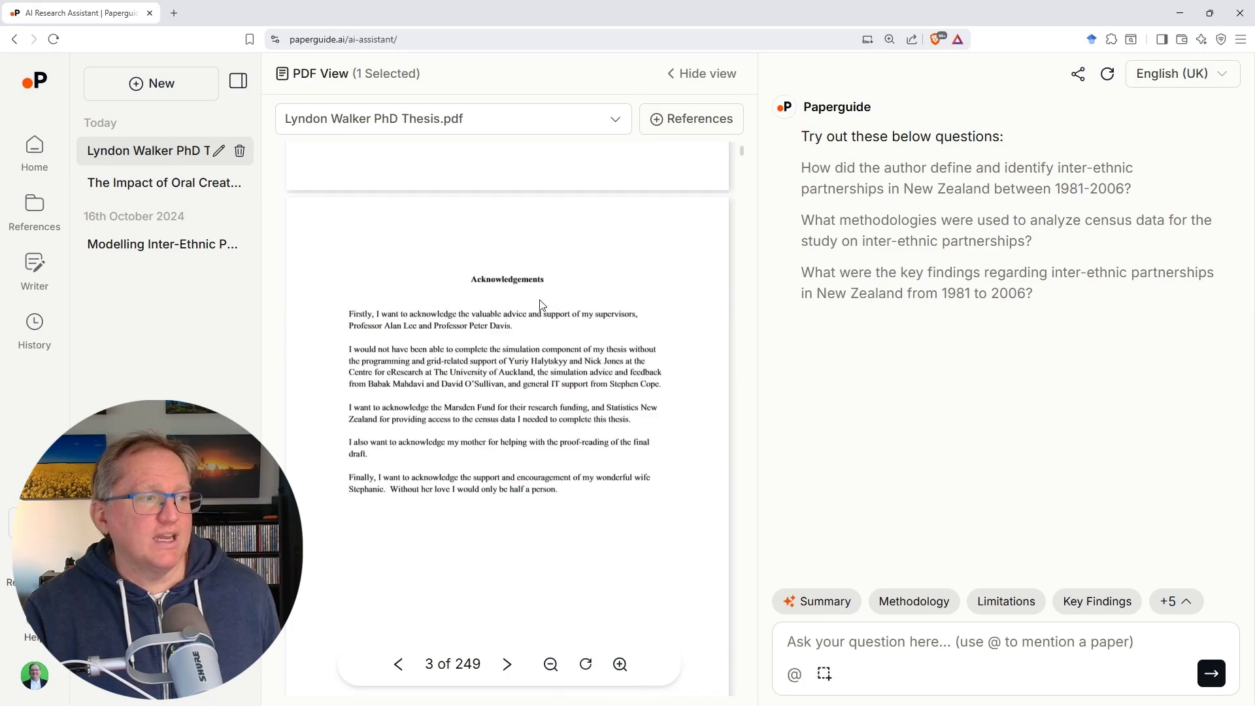
pyautogui.scroll(15, 542, 304)
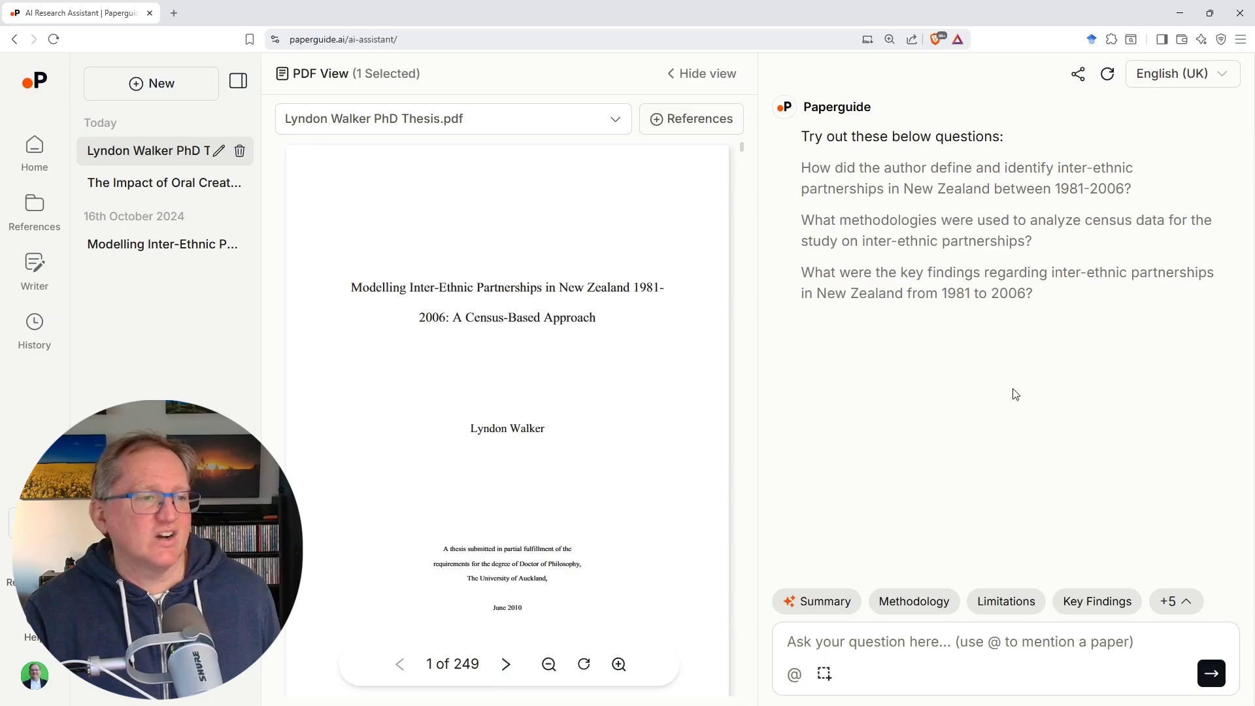
# Ask the Methodology question, highlight the three methods named, and scroll through the answer
pyautogui.click(922, 601)
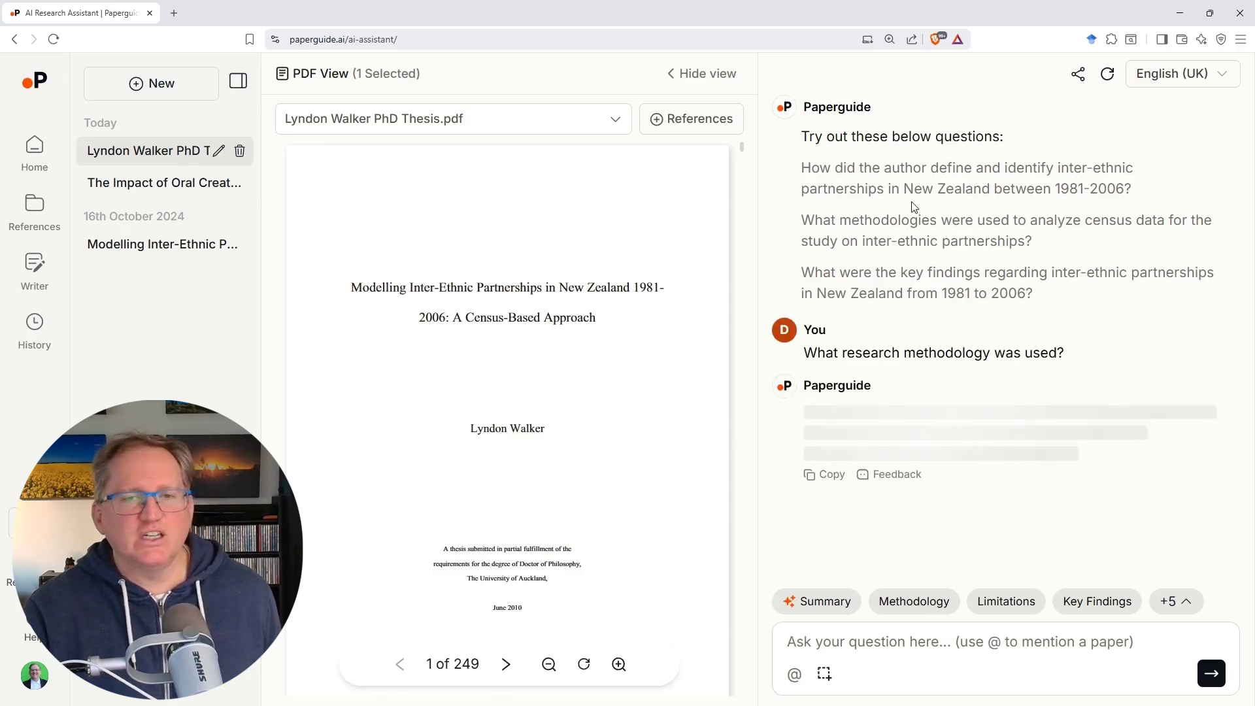
pyautogui.scroll(6, 1000, 316)
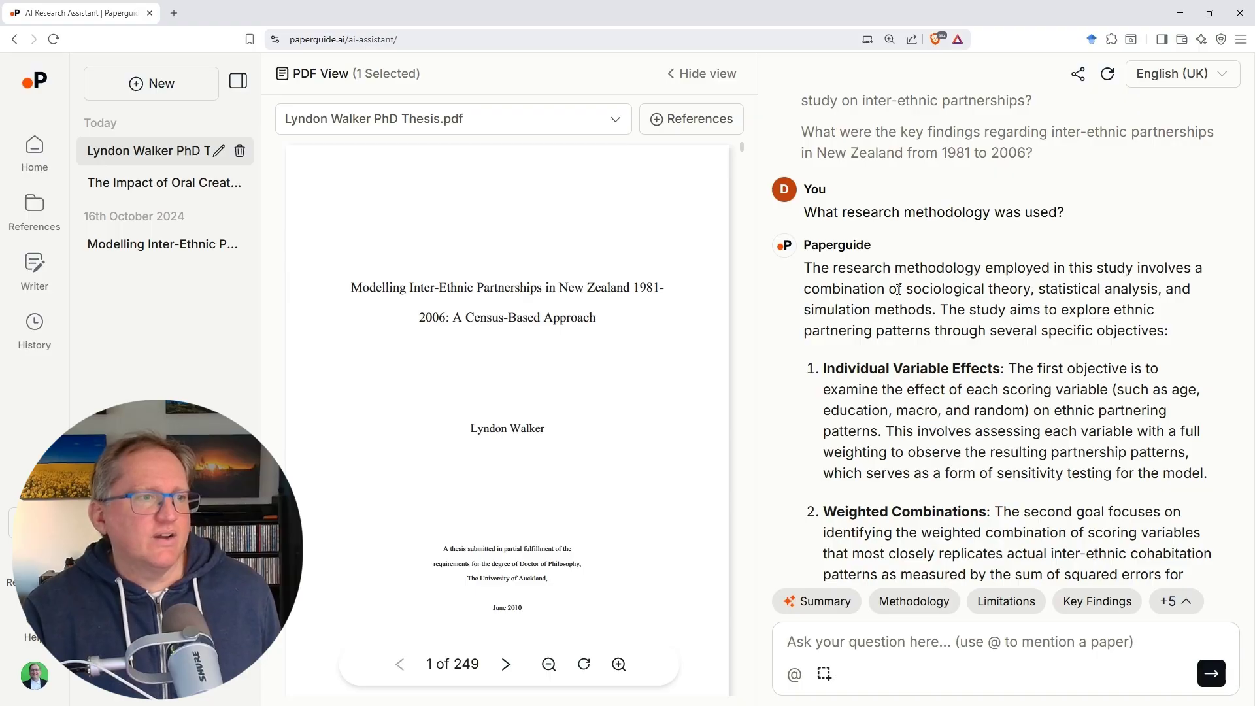
pyautogui.moveTo(898, 288); pyautogui.dragTo(932, 310)
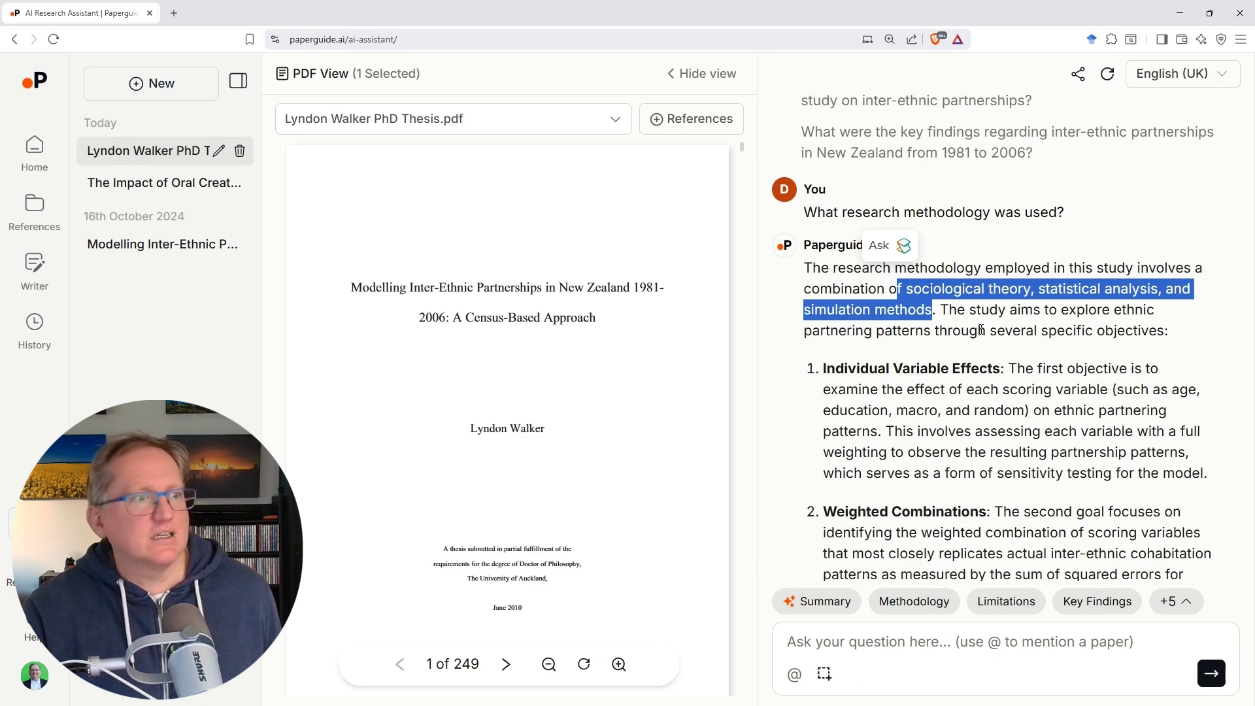
pyautogui.scroll(-3, 928, 332)
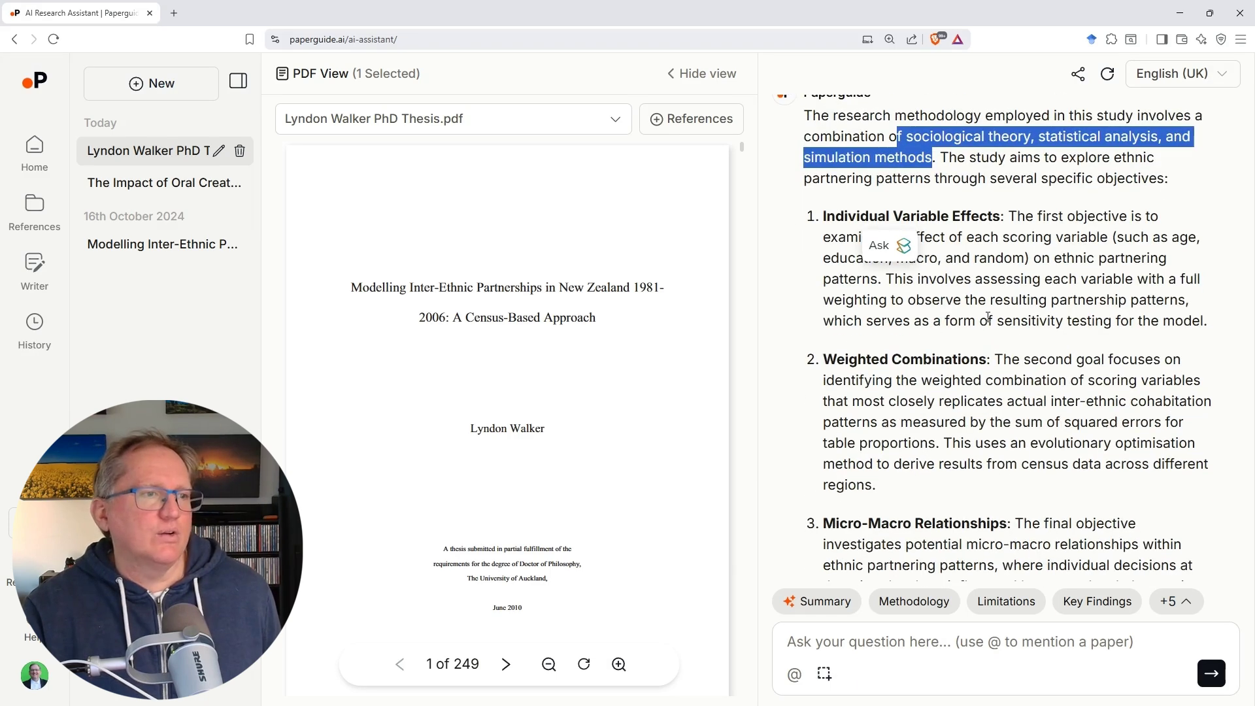
pyautogui.scroll(-3, 1036, 306)
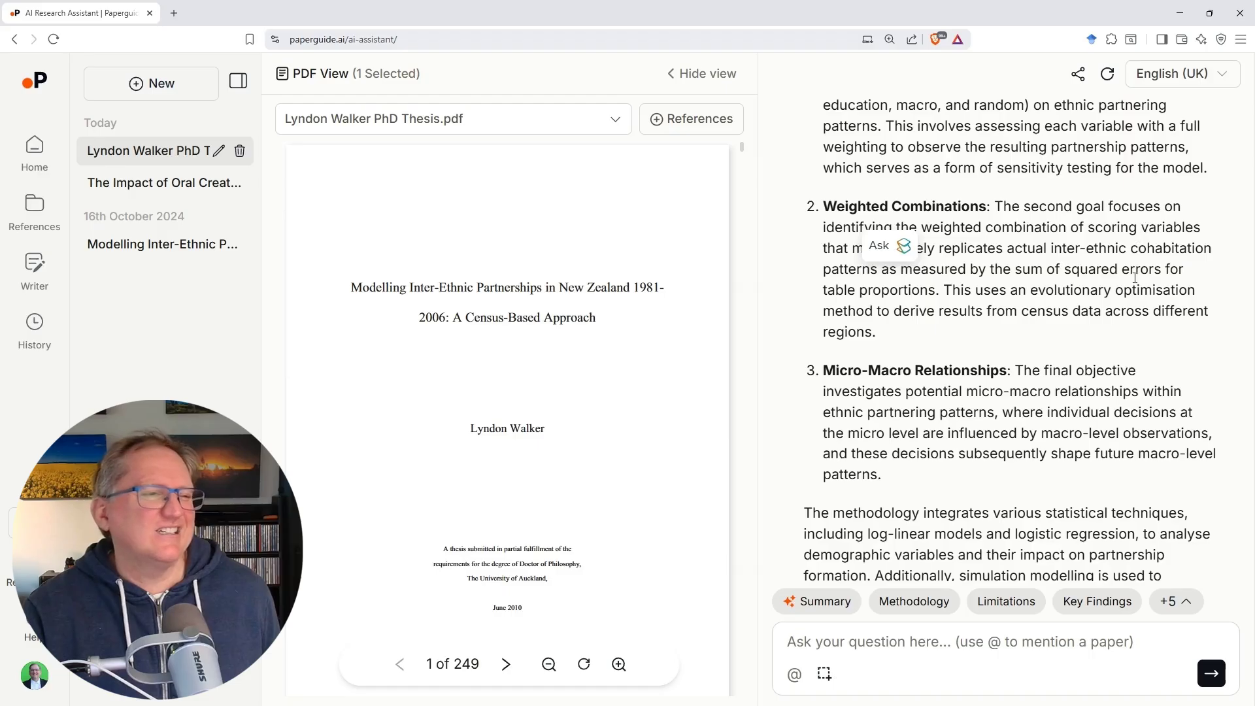
pyautogui.scroll(-3, 1073, 260)
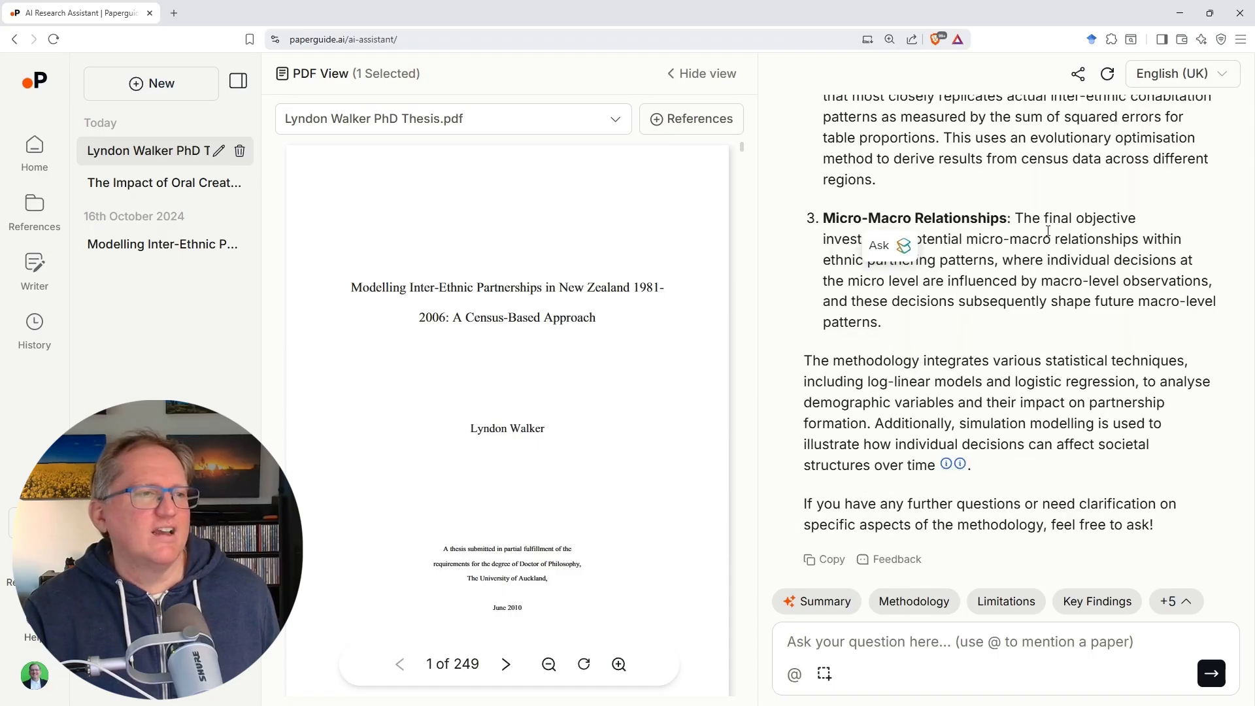
pyautogui.click(1083, 264)
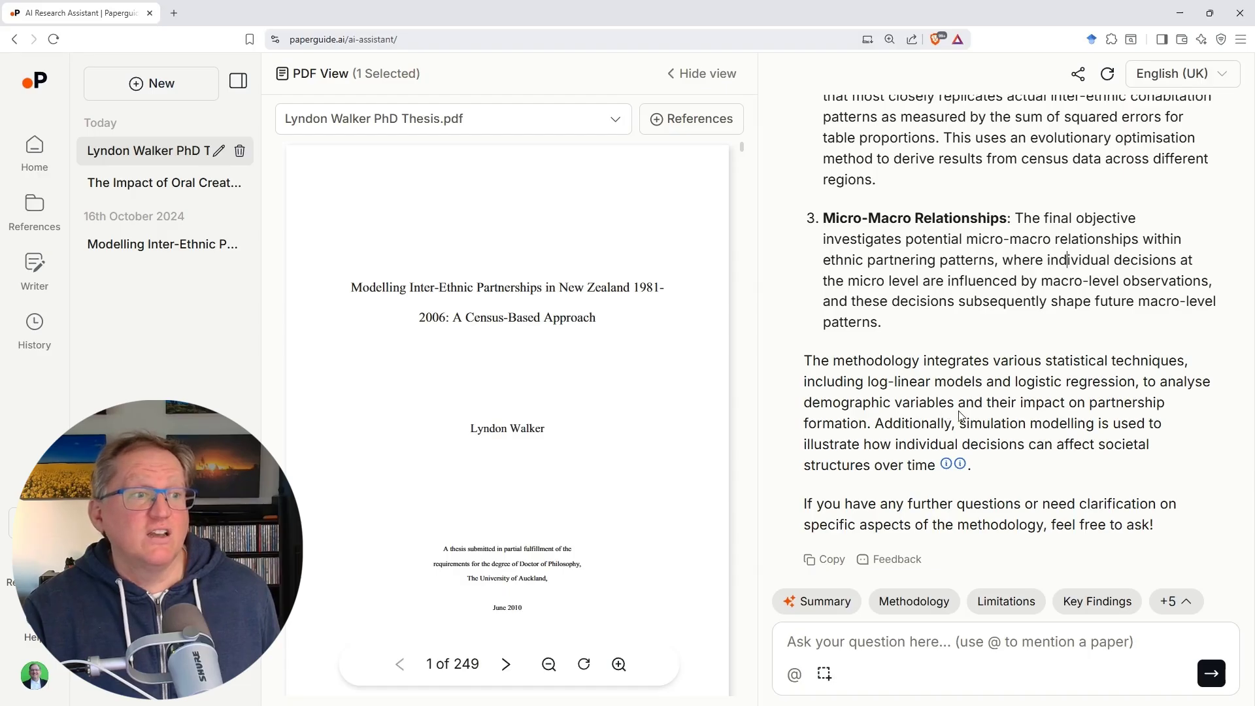
# View the PDF source text behind the simulation-modelling point, then close it
pyautogui.click(948, 464)
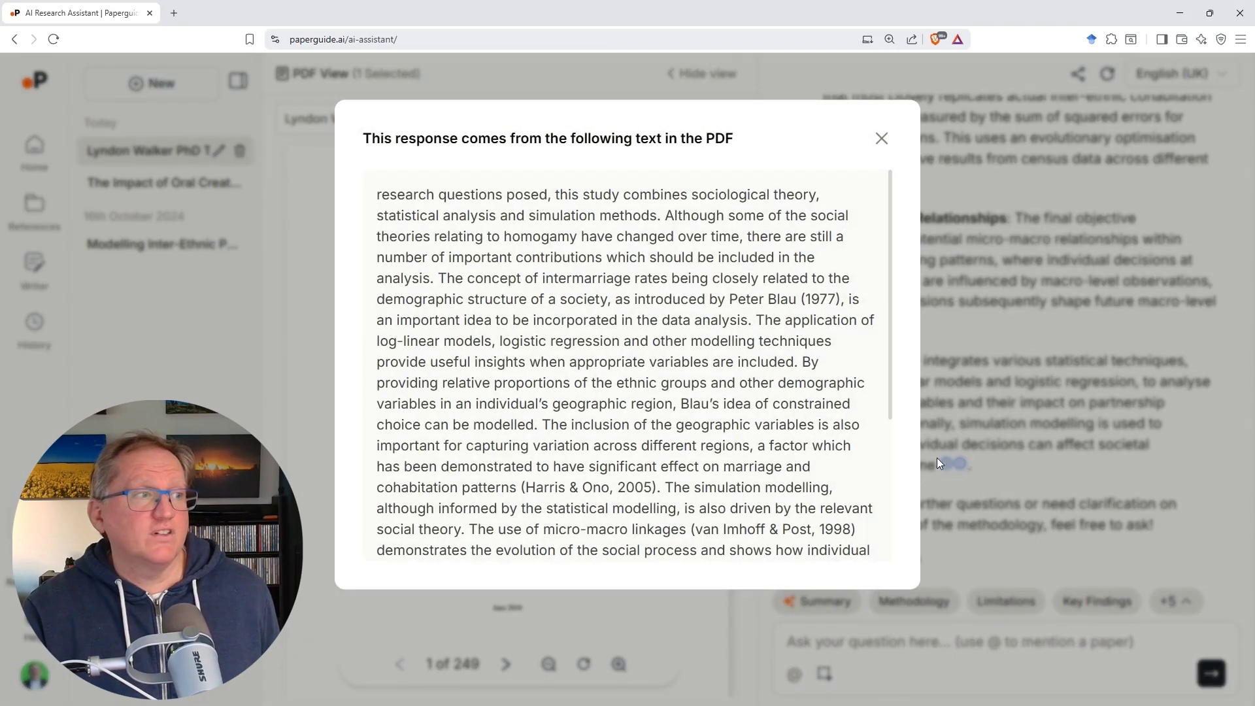
pyautogui.click(882, 138)
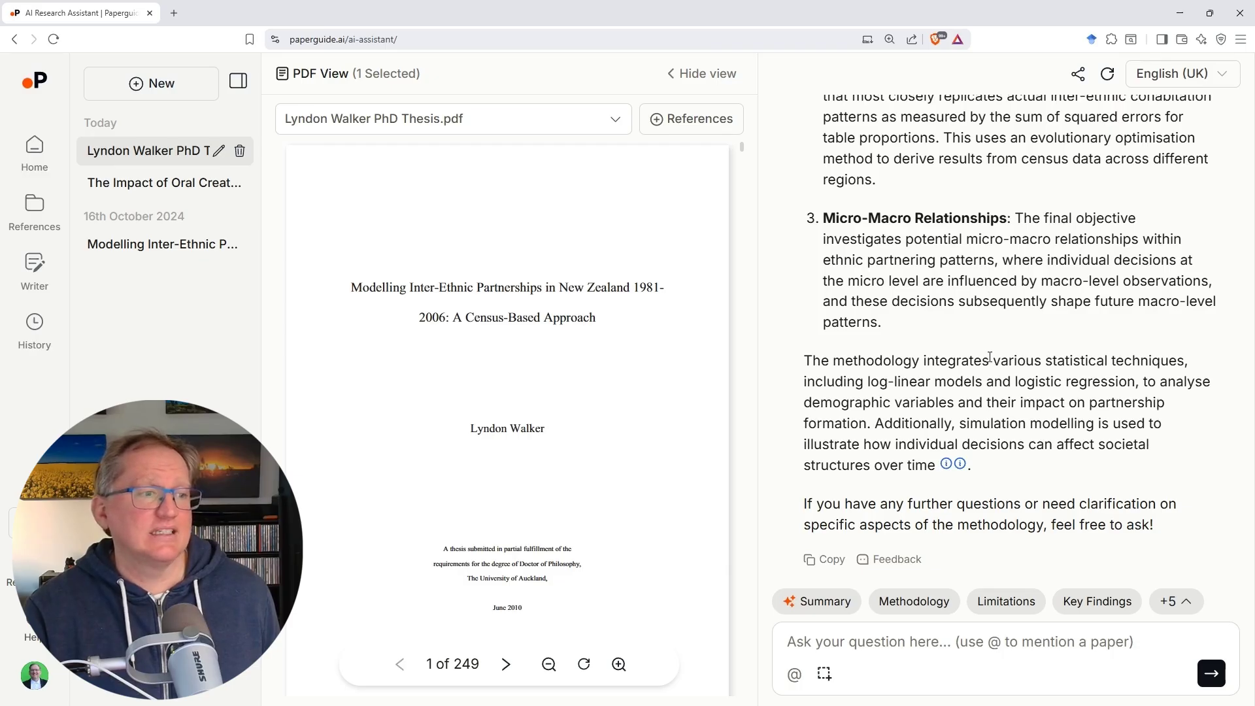
# Ask for the key findings, select 'age and education' while reviewing, then go home
pyautogui.click(1097, 601)
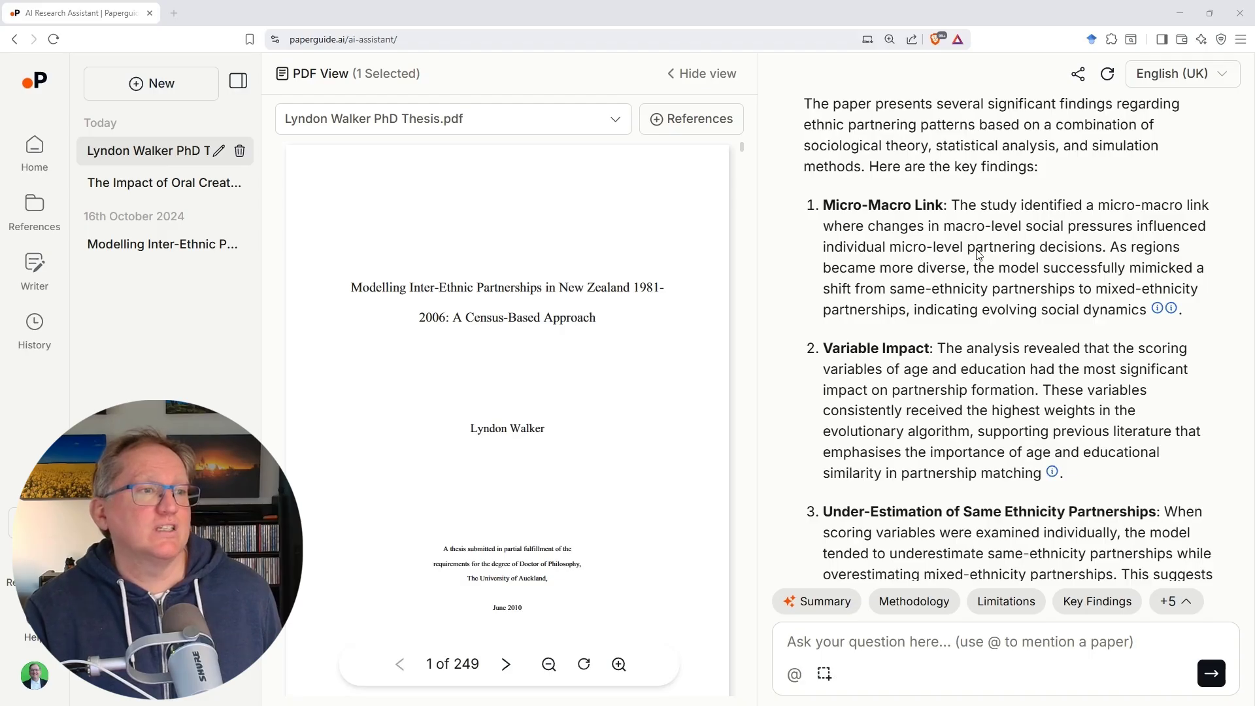
pyautogui.scroll(-2, 968, 289)
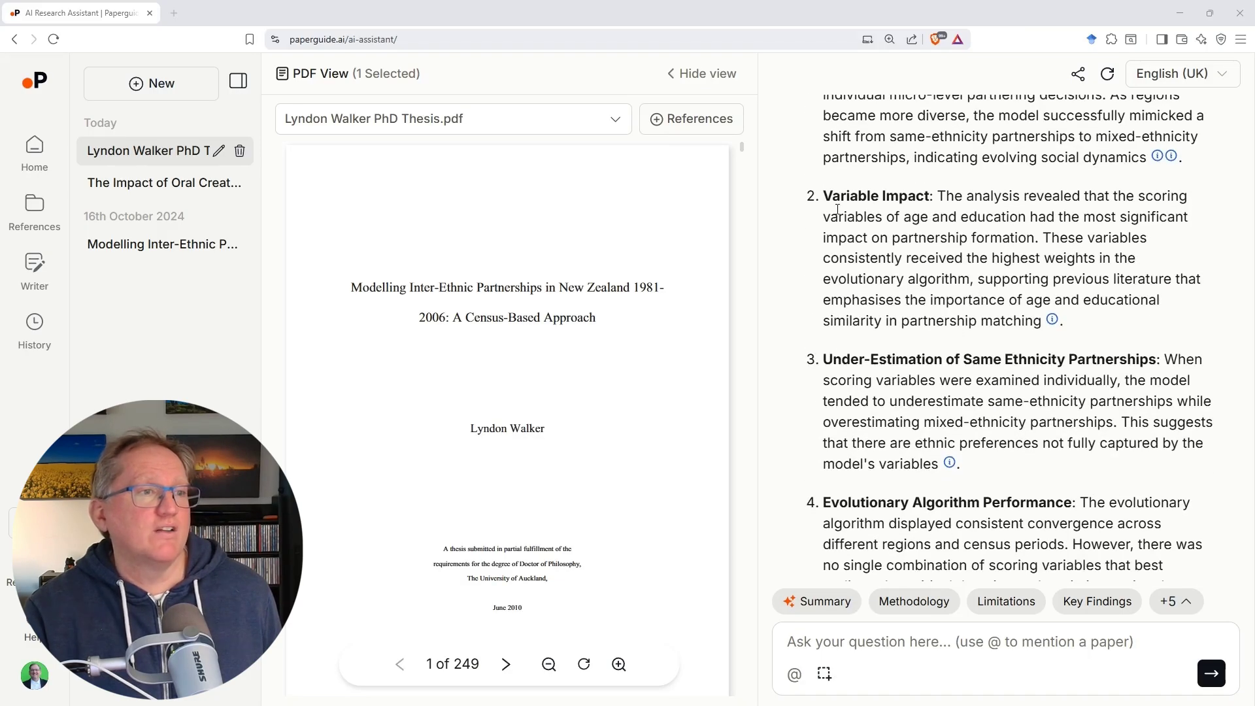
pyautogui.moveTo(904, 217); pyautogui.dragTo(1028, 213)
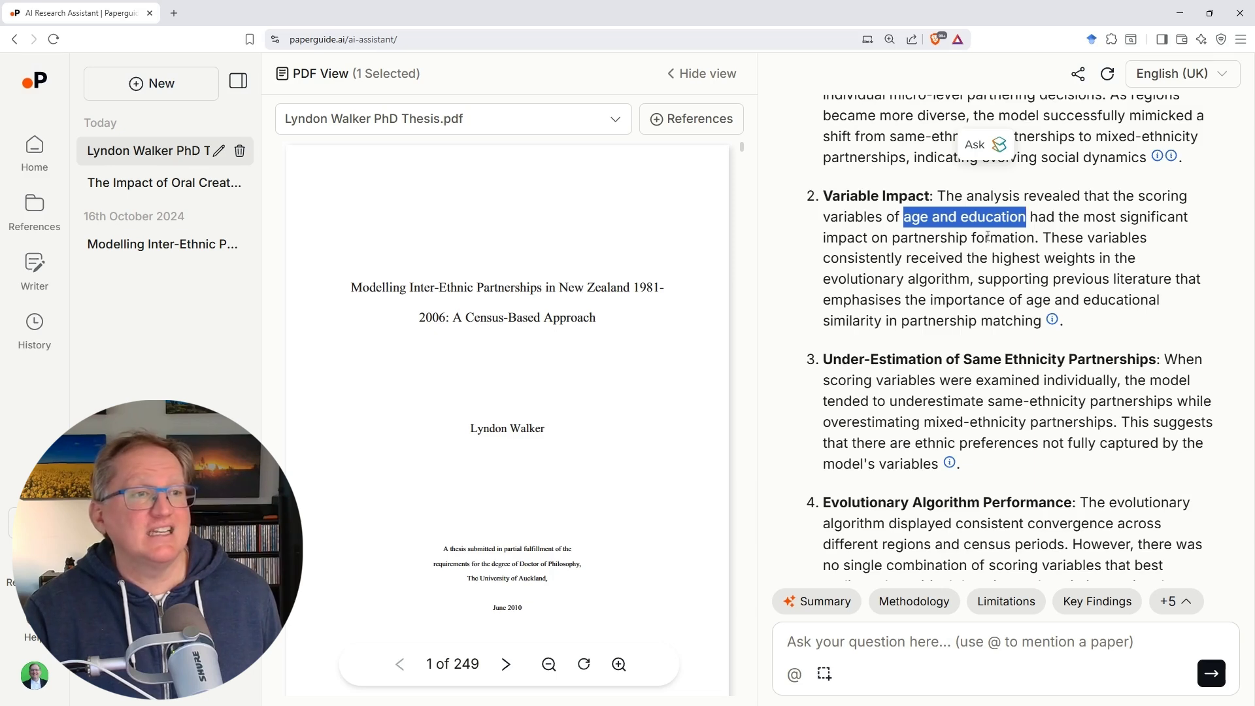
pyautogui.click(974, 273)
pyautogui.scroll(-4, 974, 273)
pyautogui.scroll(2, 887, 268)
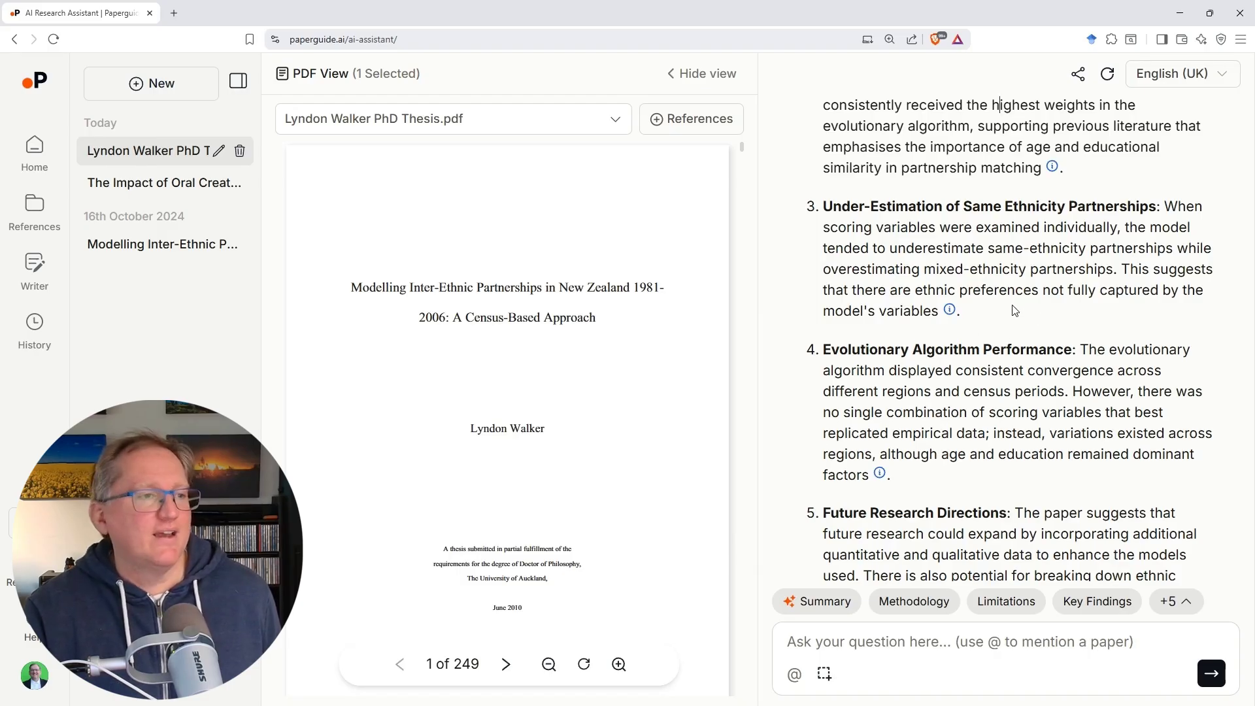
pyautogui.scroll(-2, 1010, 304)
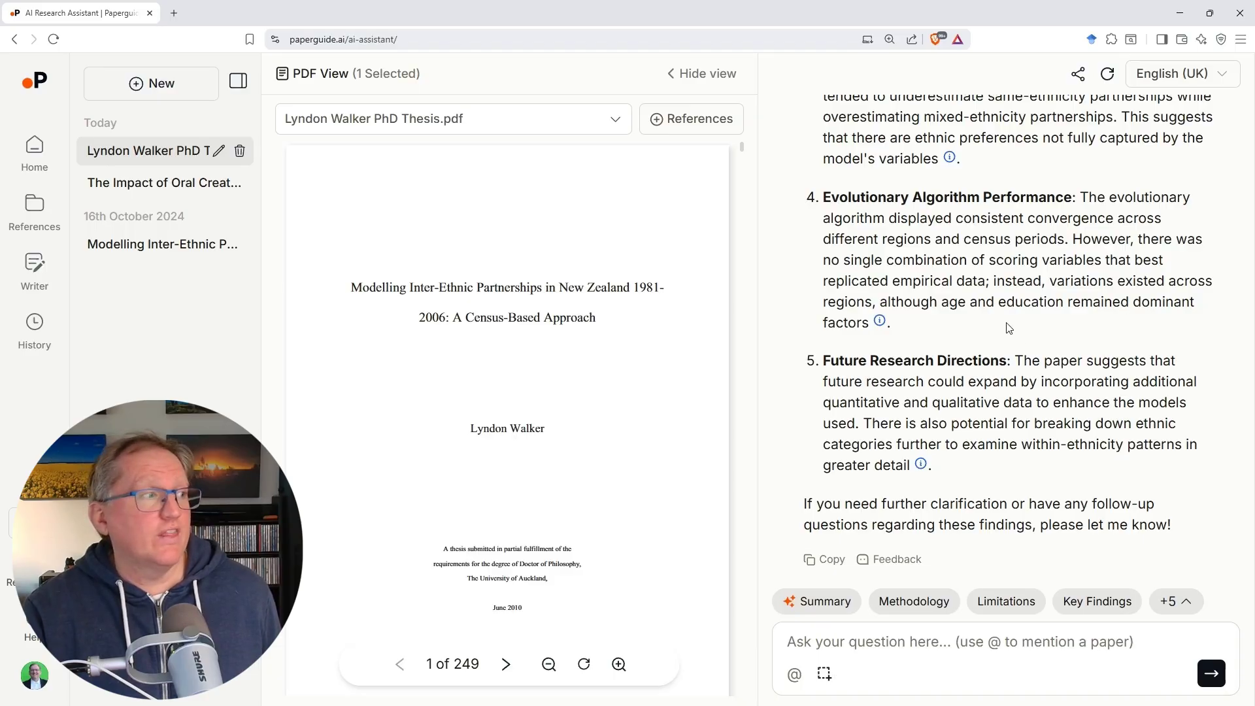
pyautogui.click(35, 150)
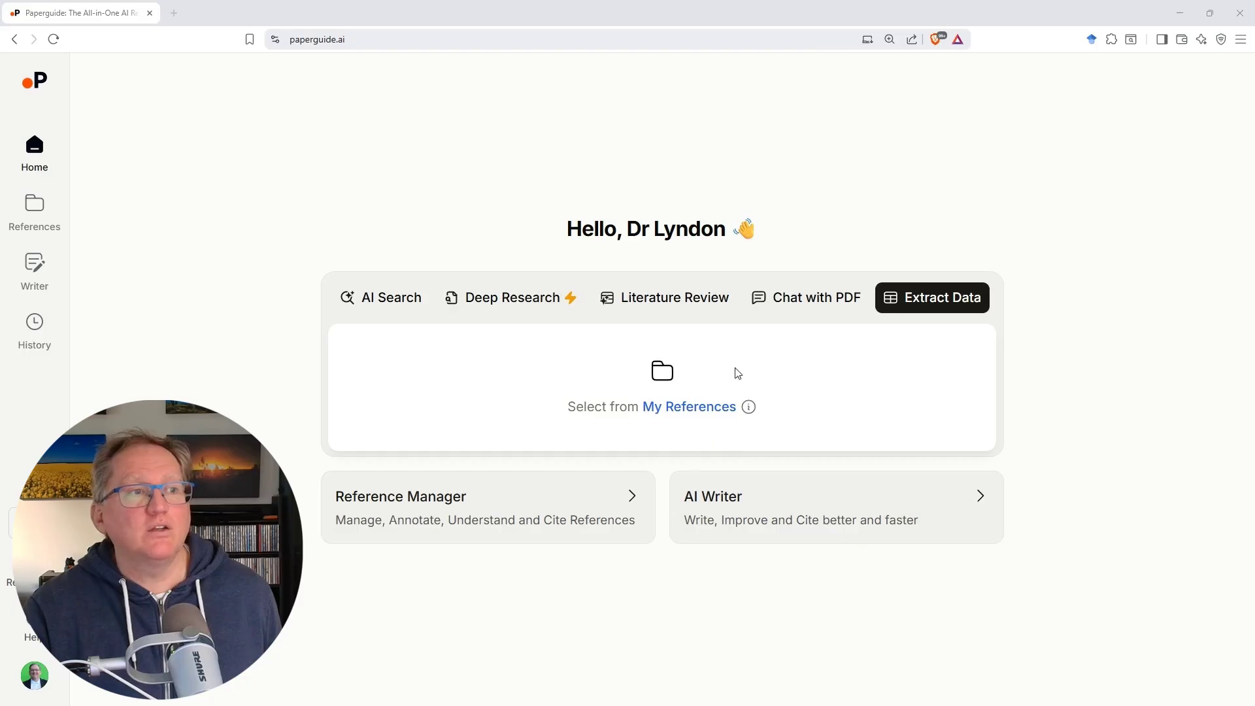
# Choose the Modelling inter-ethnic partnerships paper from My References and extract its data
pyautogui.click(678, 408)
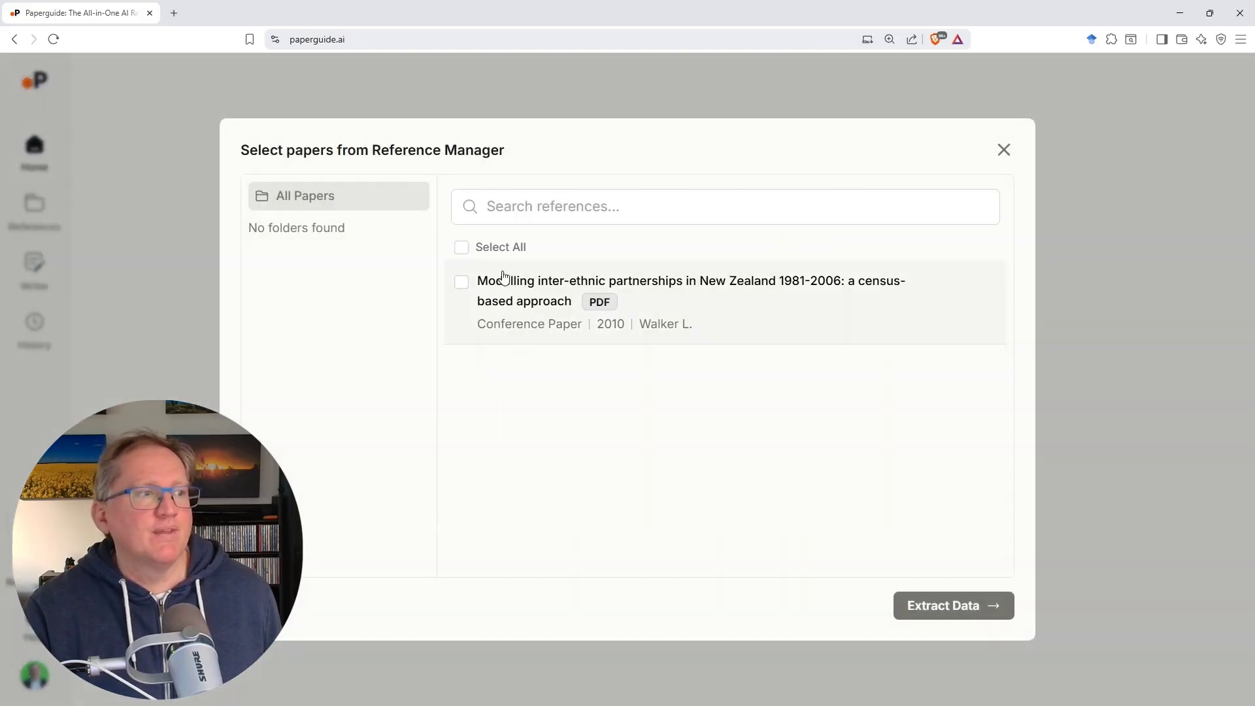
pyautogui.click(462, 281)
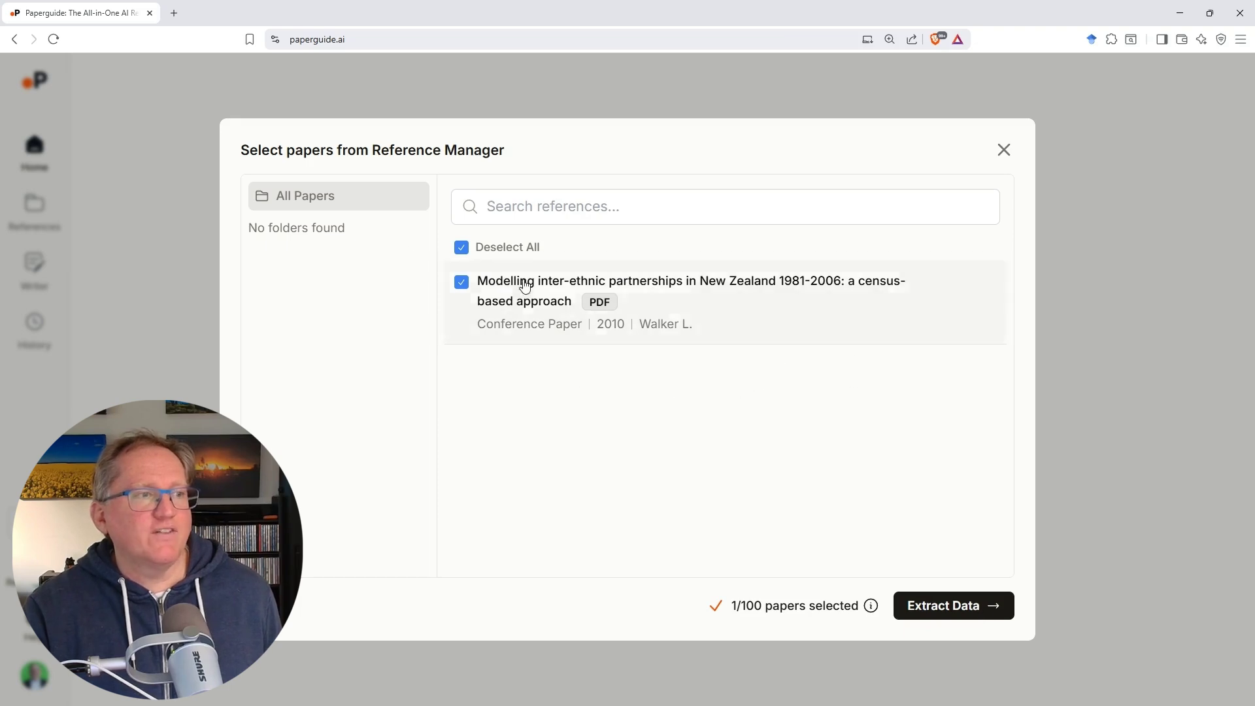
pyautogui.click(941, 604)
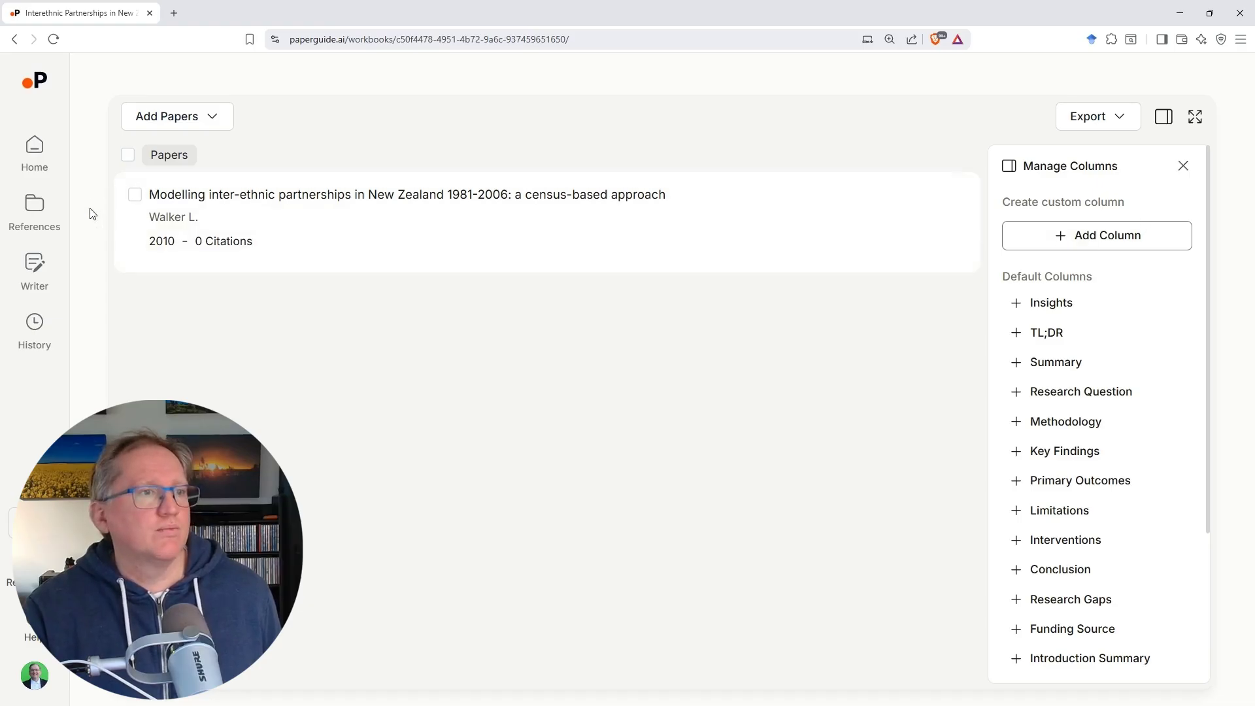
# Select the paper row and add Insights, Methodology and Limitations columns, reviewing the results
pyautogui.click(136, 195)
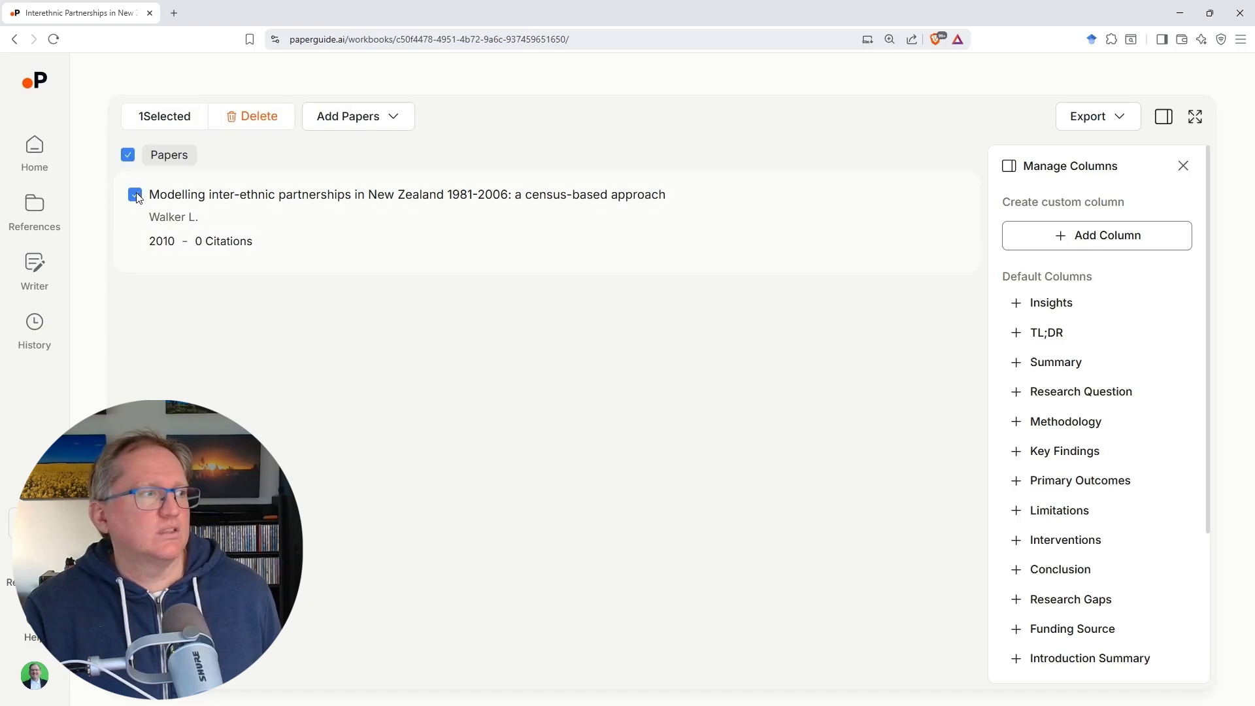
pyautogui.click(1017, 302)
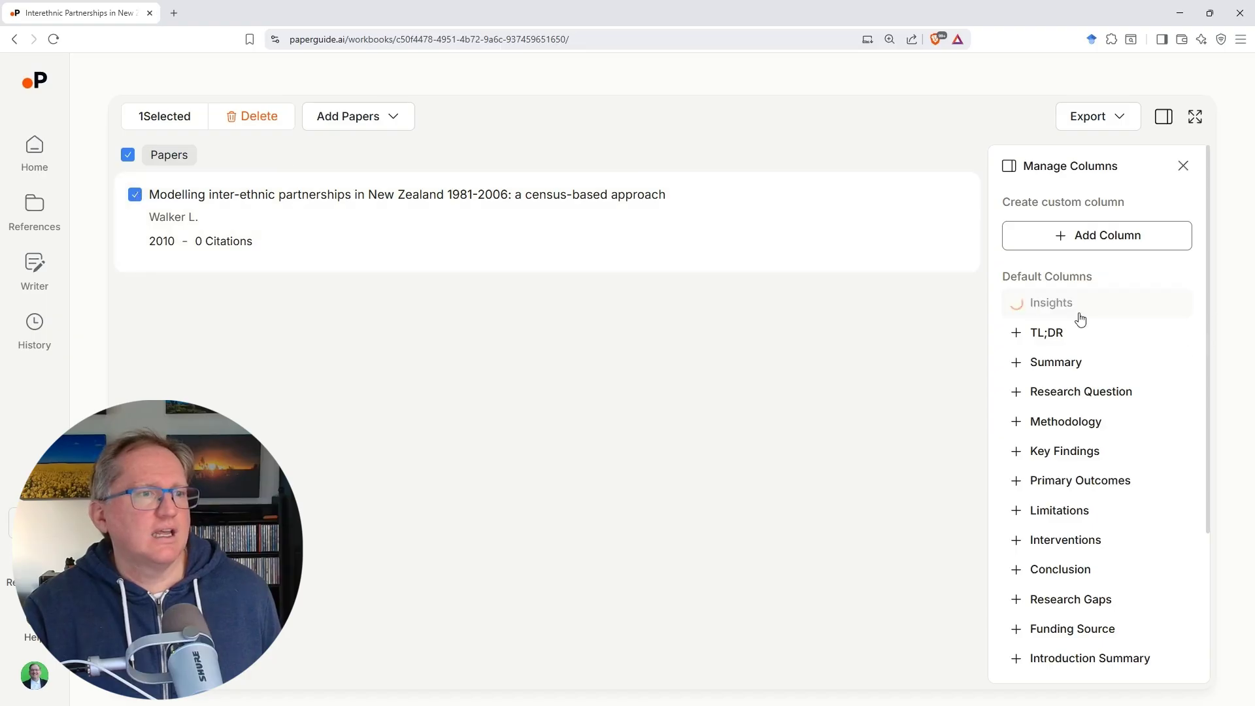
pyautogui.click(1065, 422)
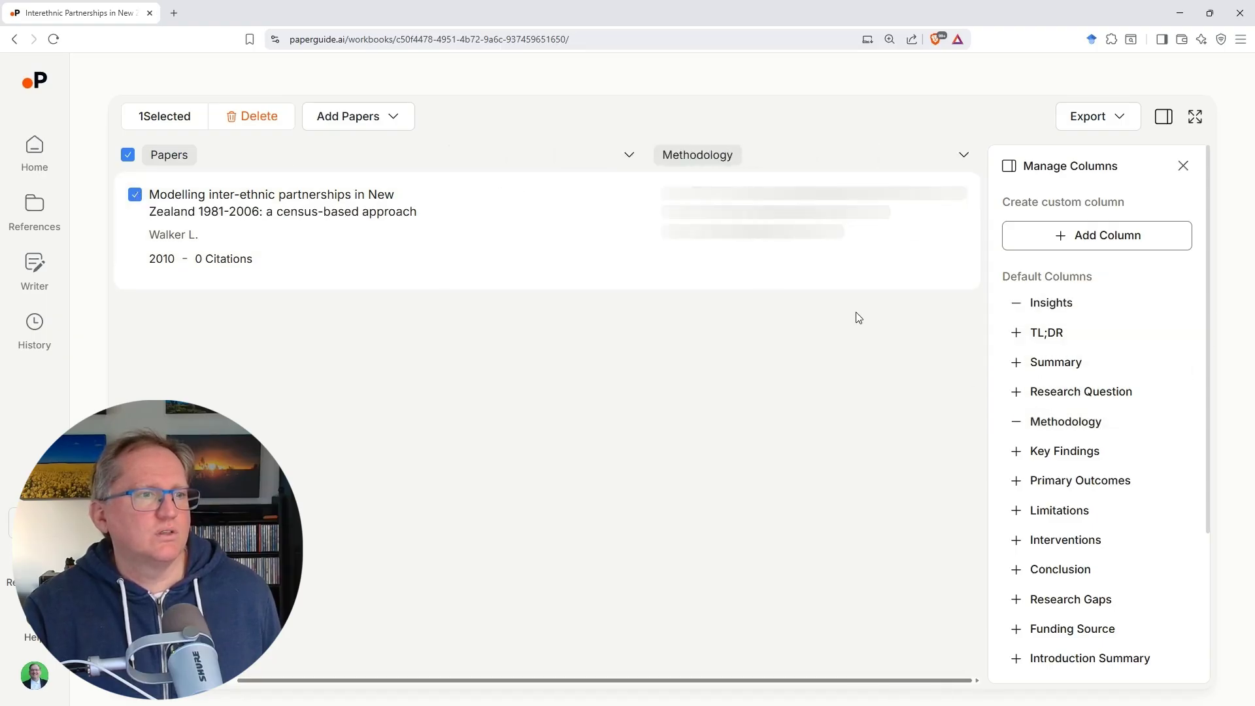
pyautogui.click(1059, 511)
pyautogui.moveTo(812, 682); pyautogui.dragTo(846, 683)
pyautogui.scroll(-3, 1064, 332)
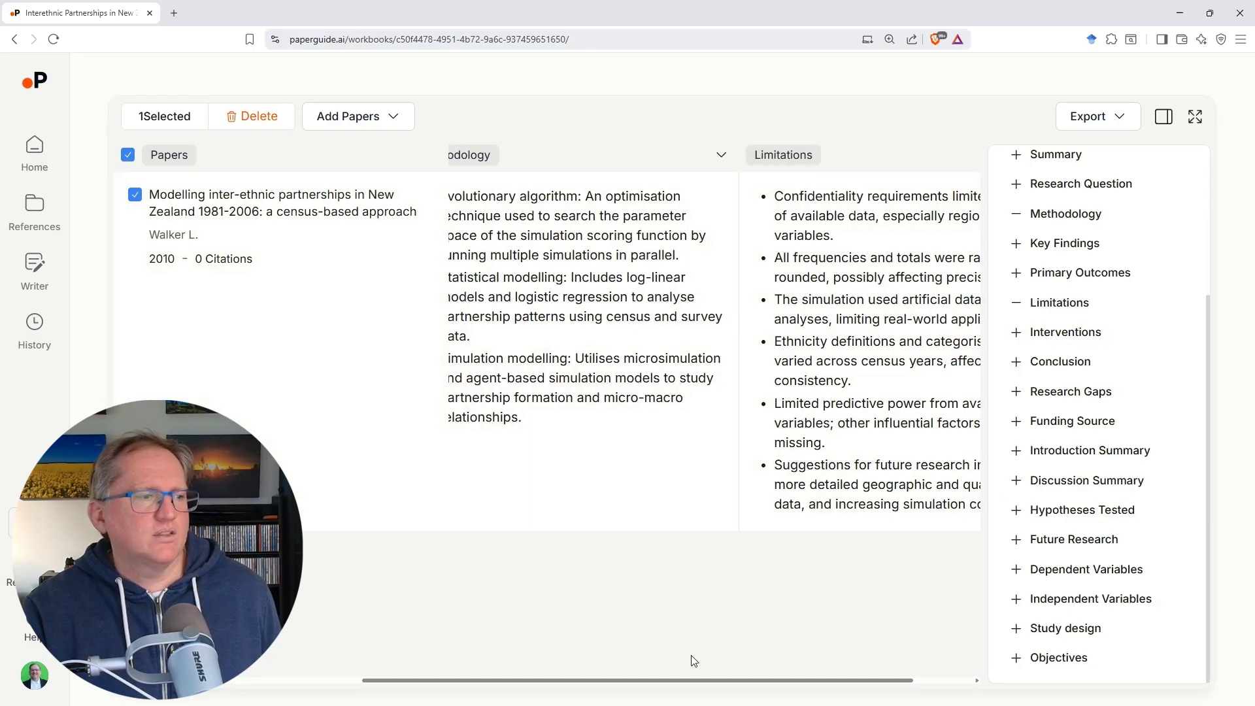
pyautogui.moveTo(712, 681); pyautogui.dragTo(649, 634)
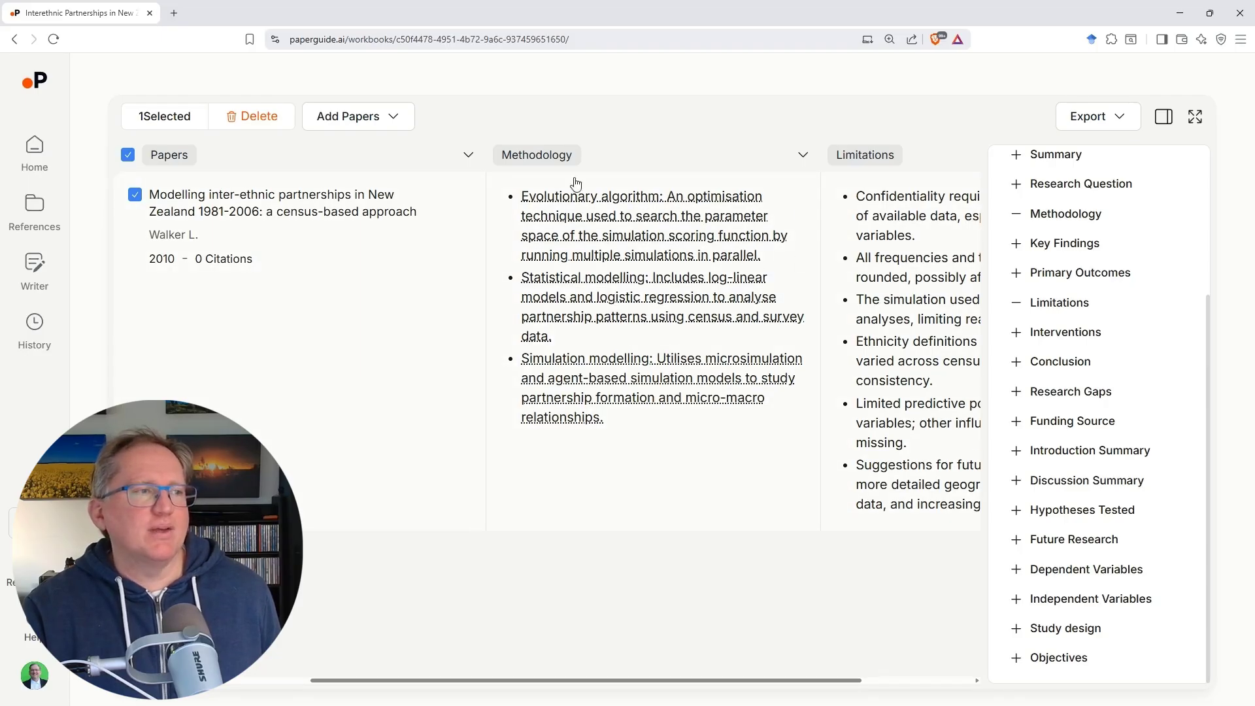
pyautogui.moveTo(847, 682); pyautogui.dragTo(981, 693)
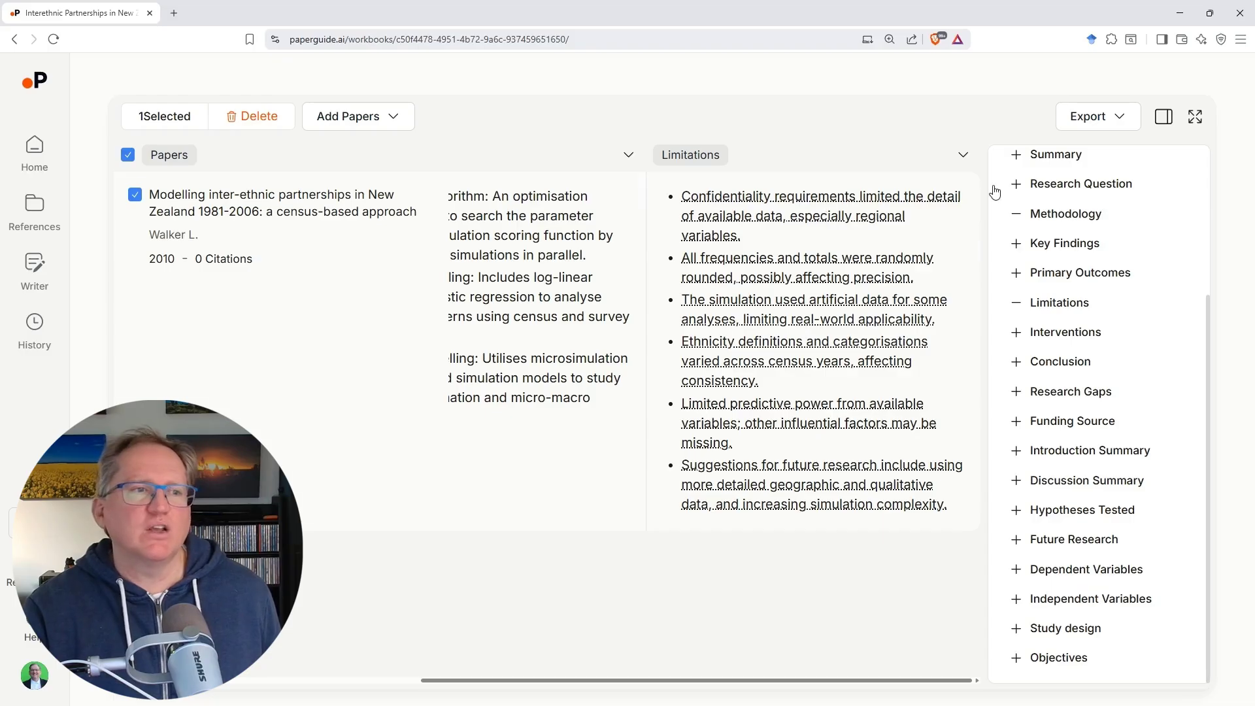
pyautogui.scroll(2, 1097, 299)
# Add the TL;DR default column for the thesis paper and review its summary
pyautogui.scroll(1, 1097, 300)
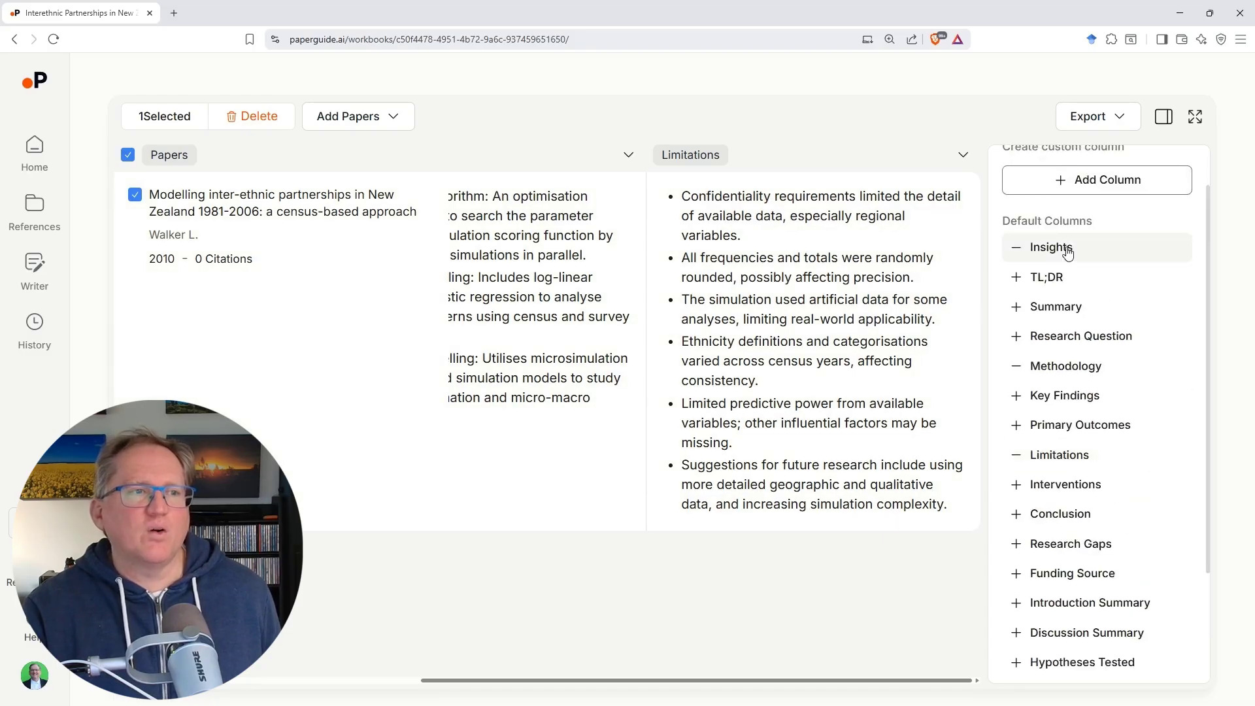
pyautogui.scroll(-4, 1099, 269)
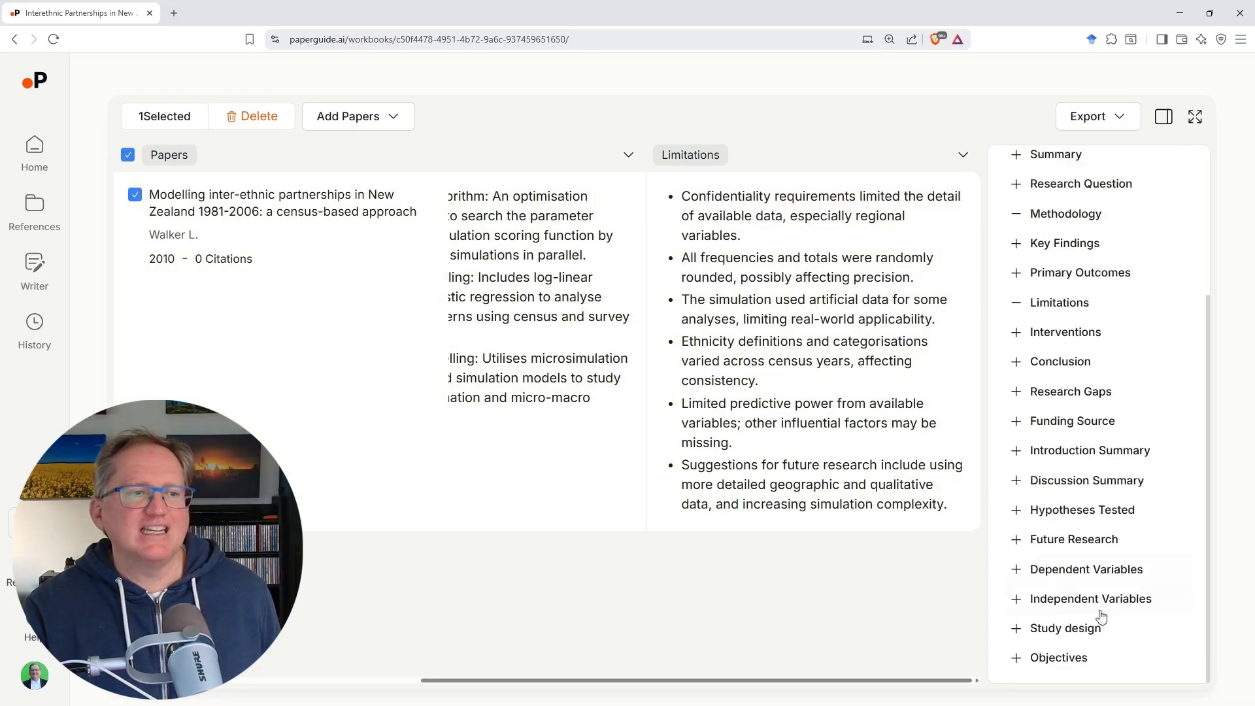
pyautogui.scroll(5, 1089, 412)
pyautogui.click(1042, 332)
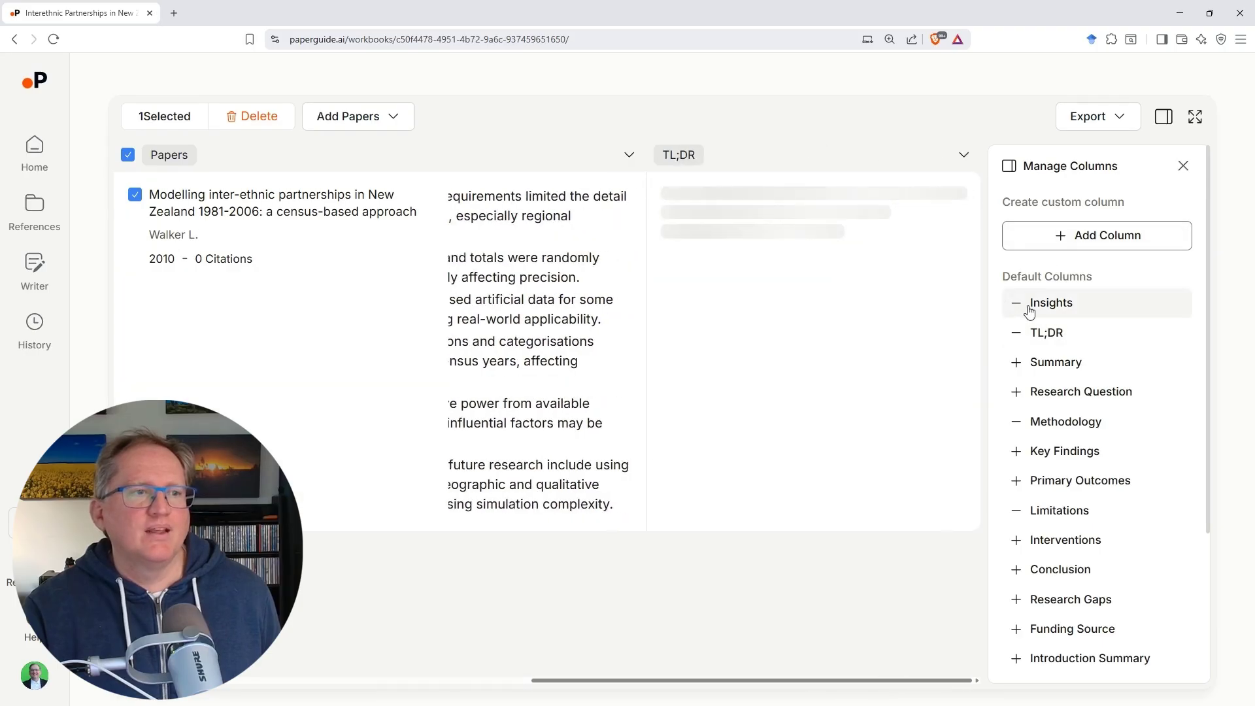
pyautogui.scroll(-3, 1147, 429)
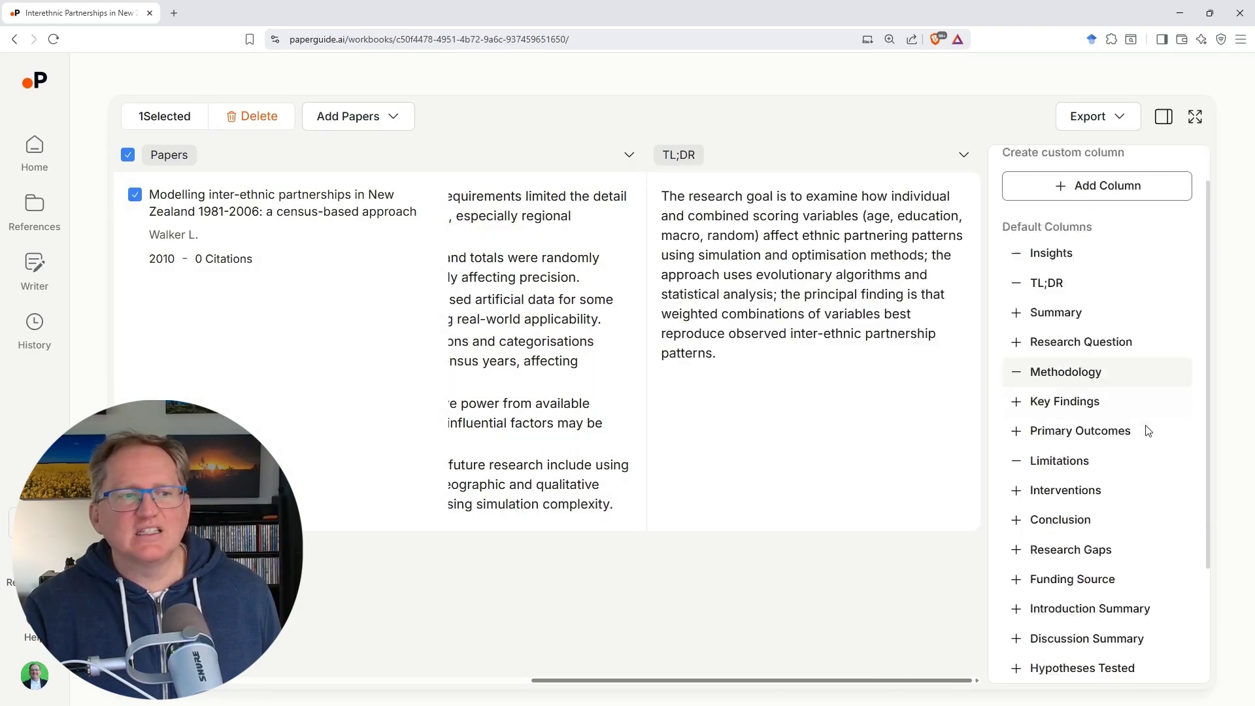
pyautogui.scroll(5, 1140, 608)
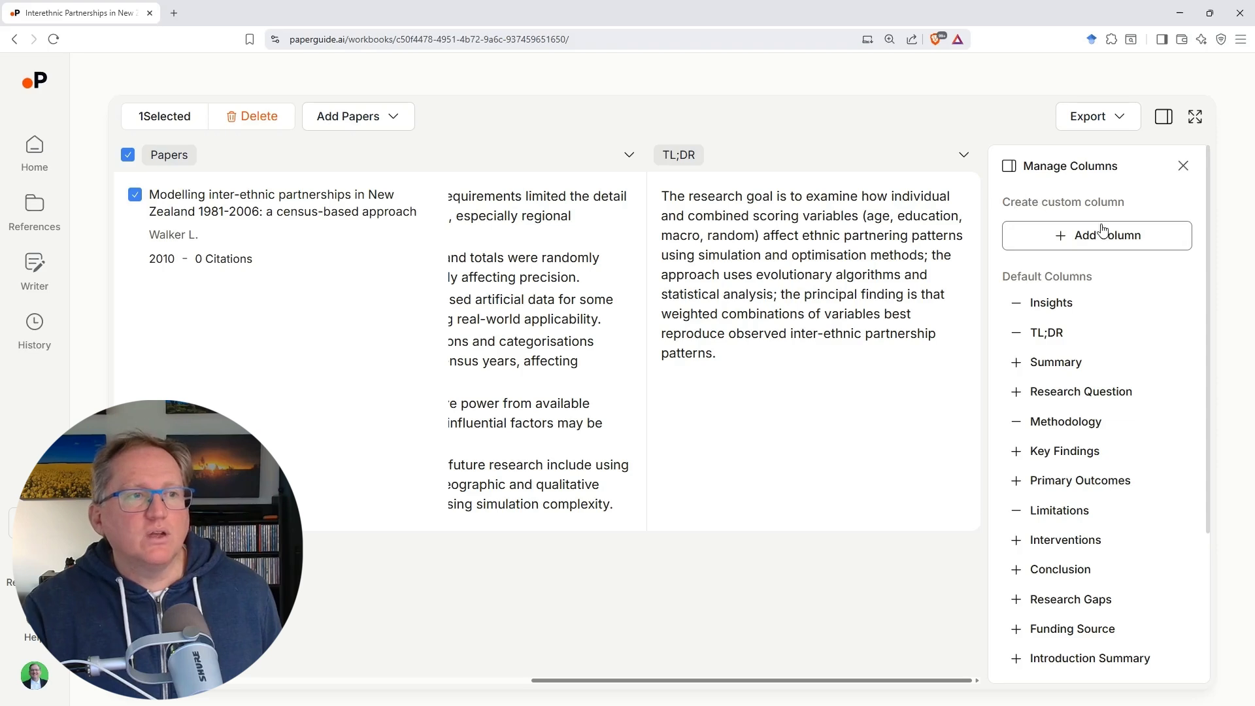
pyautogui.doubleClick(1009, 201)
pyautogui.click(1072, 201)
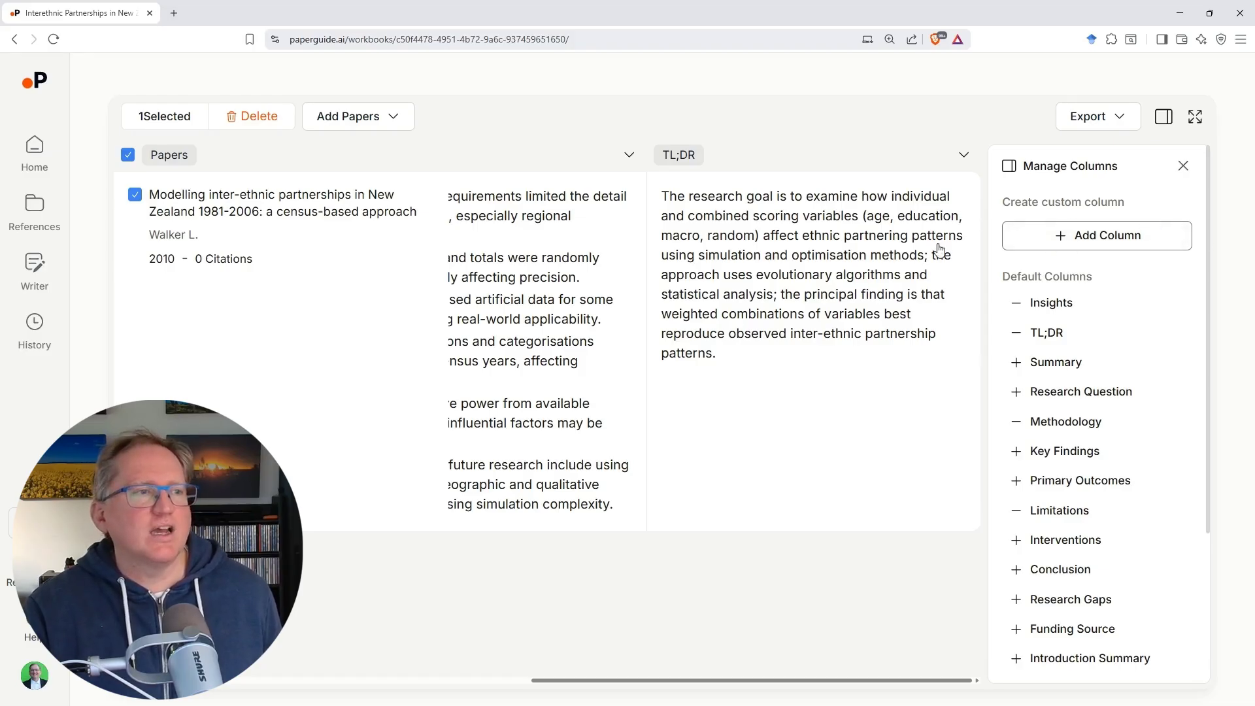
# Open the TL;DR cell's details, step to source 2 of 5, then back to source 1
pyautogui.click(797, 277)
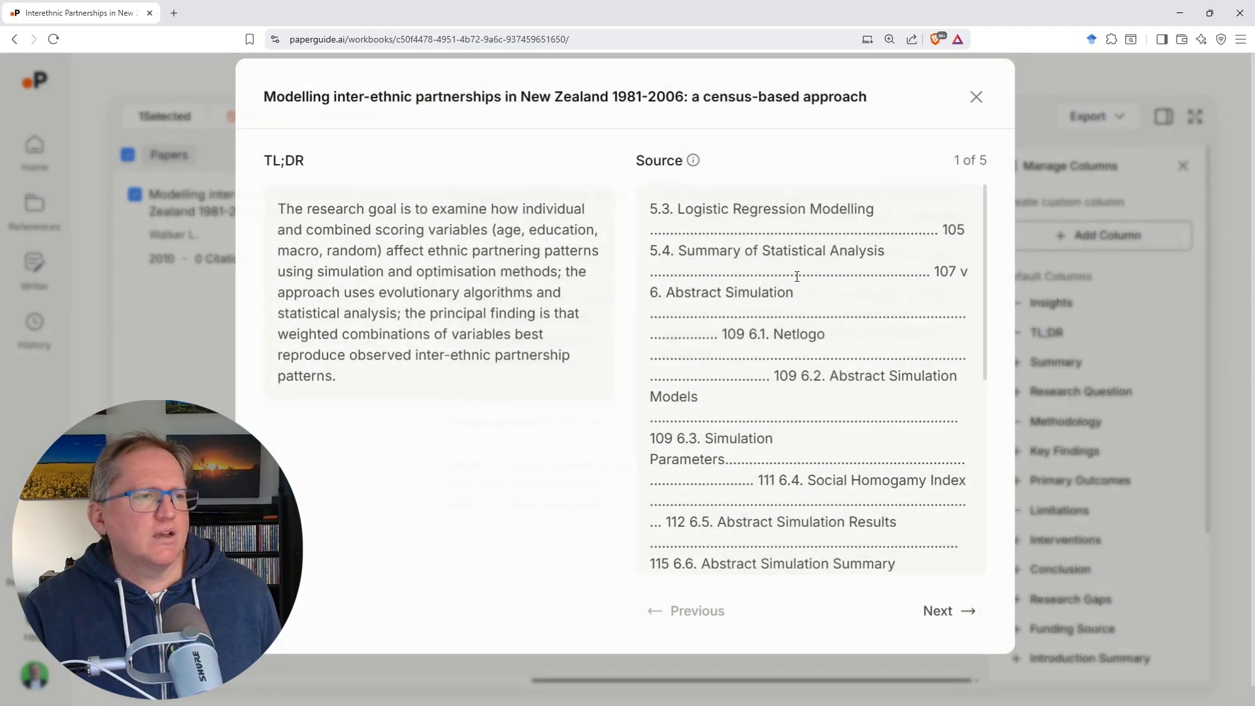
pyautogui.click(945, 609)
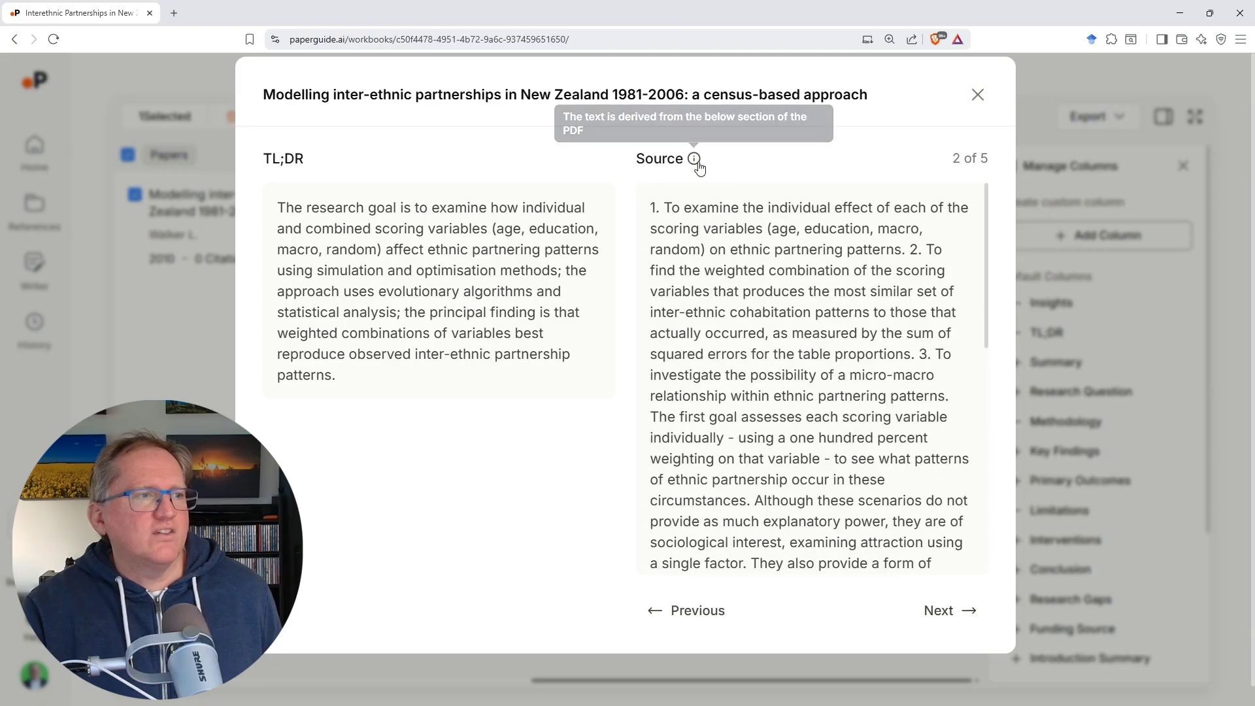
pyautogui.click(707, 618)
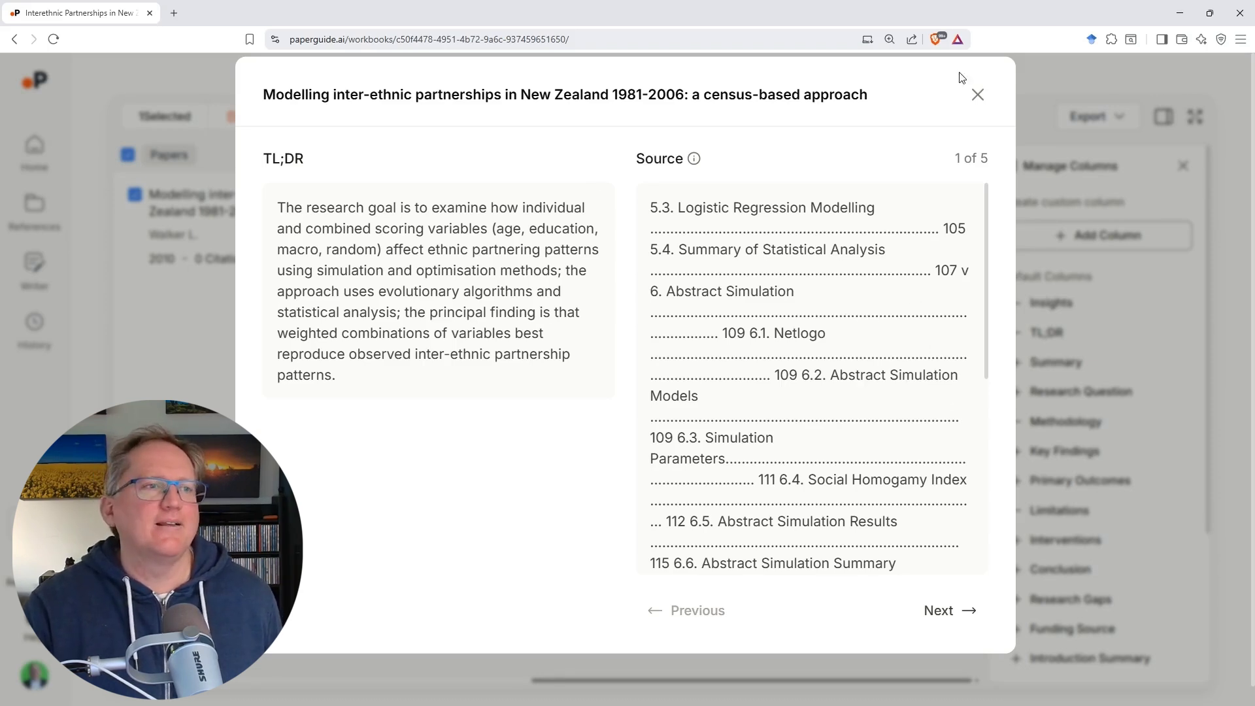
# Close the paper details and switch the home page to Deep Research, checking 49 reports remaining
pyautogui.click(978, 93)
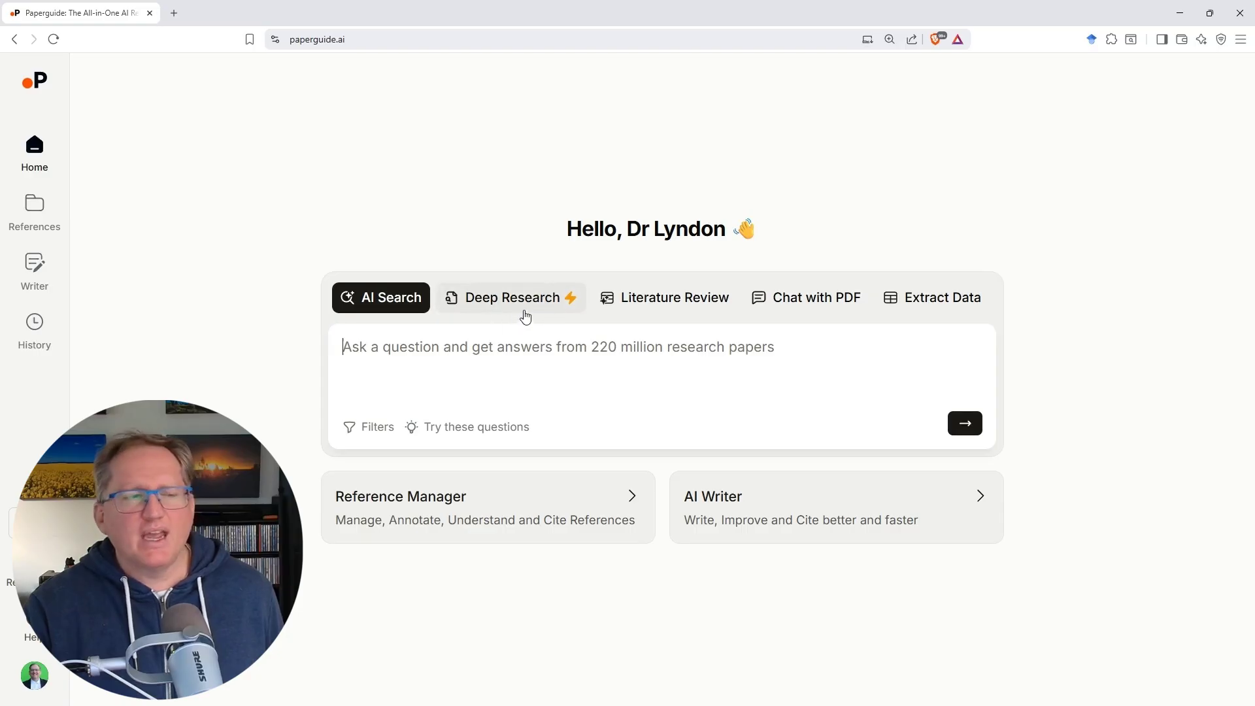
pyautogui.click(484, 310)
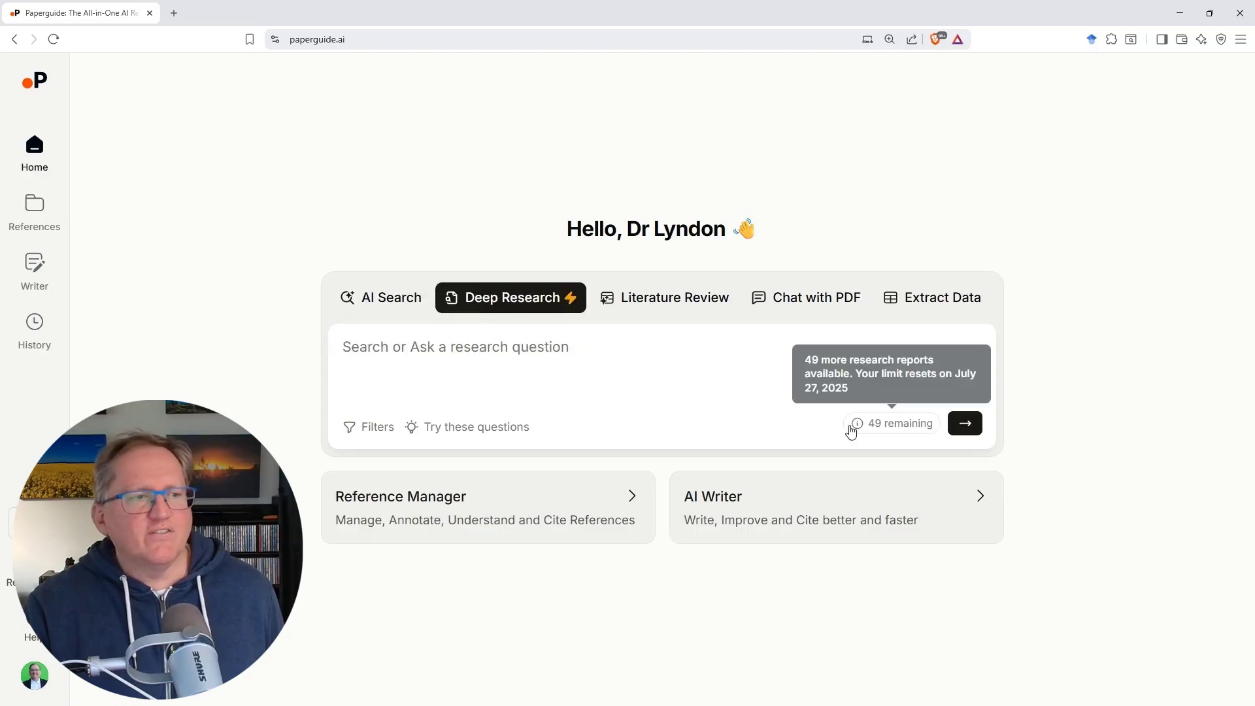
pyautogui.moveTo(906, 434)
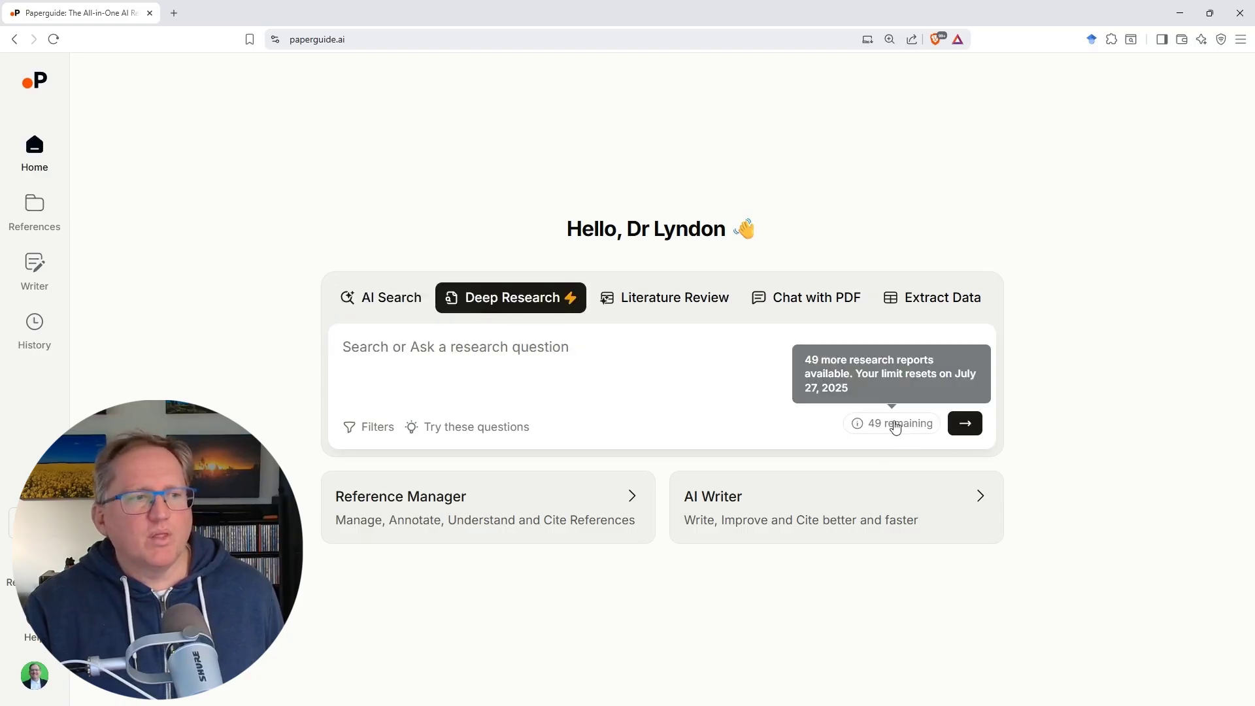